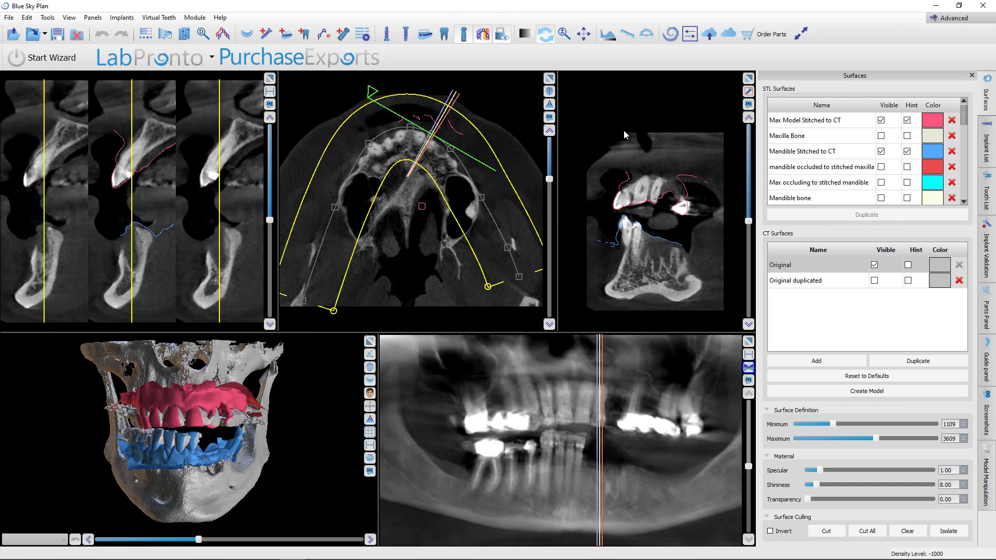
Switch to the browser and read the Guided Surgery Level II full-mouth course page, then return
scroll(648, 161, "up", 5)
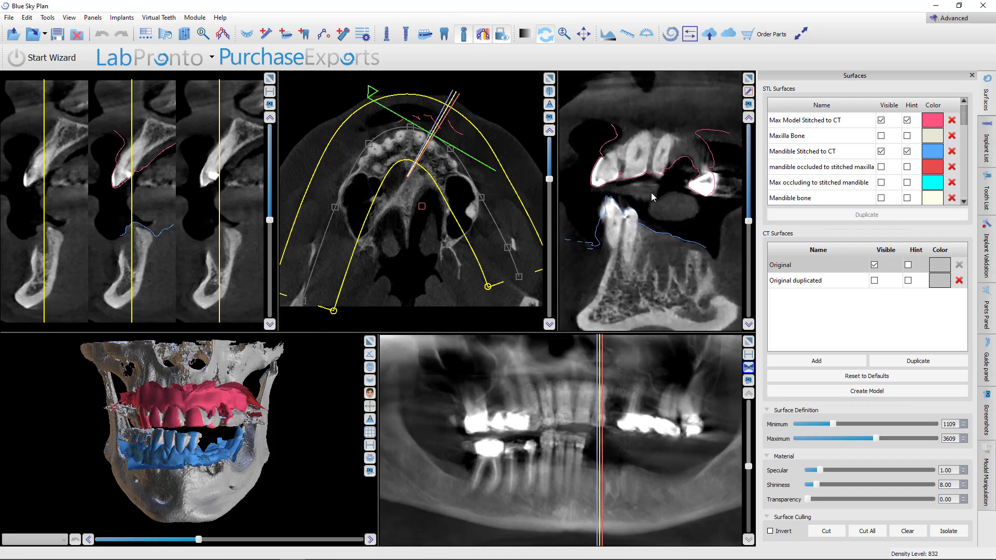
mouse_move(294, 538)
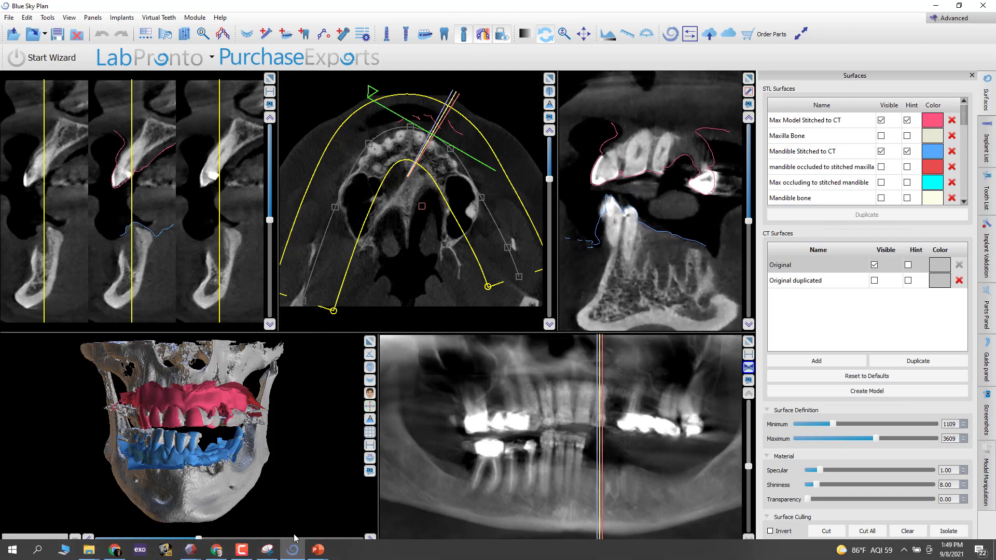
left_click(115, 551)
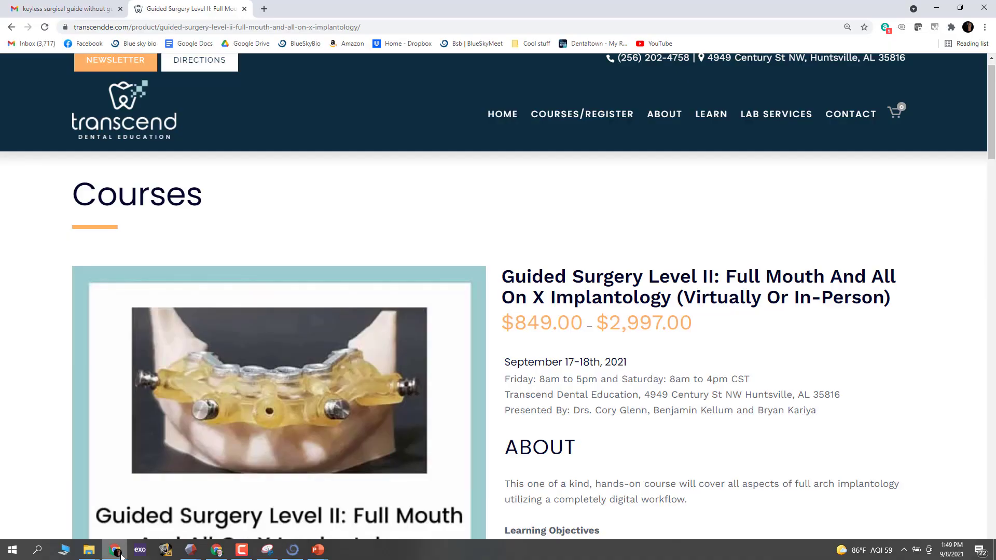
scroll(516, 433, "down", 4)
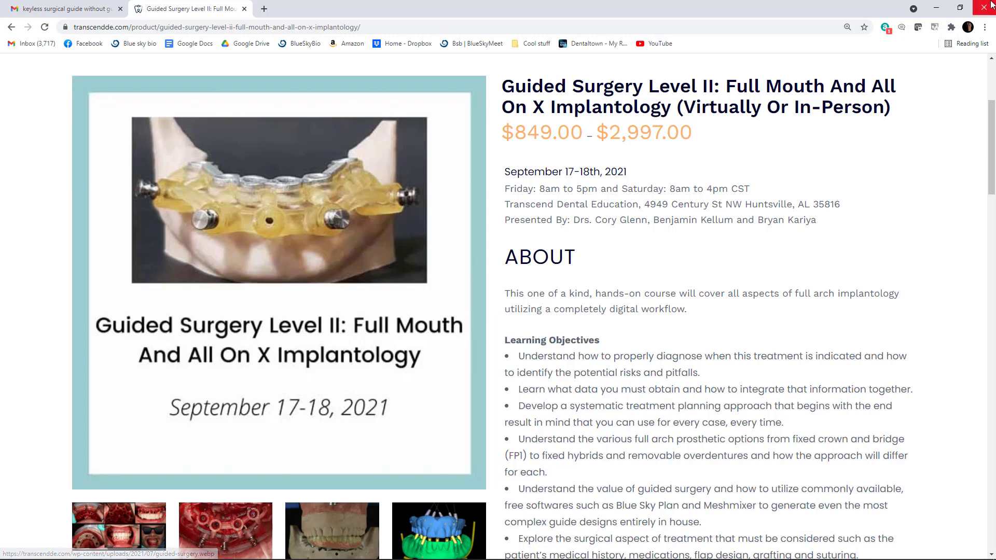
left_click(935, 8)
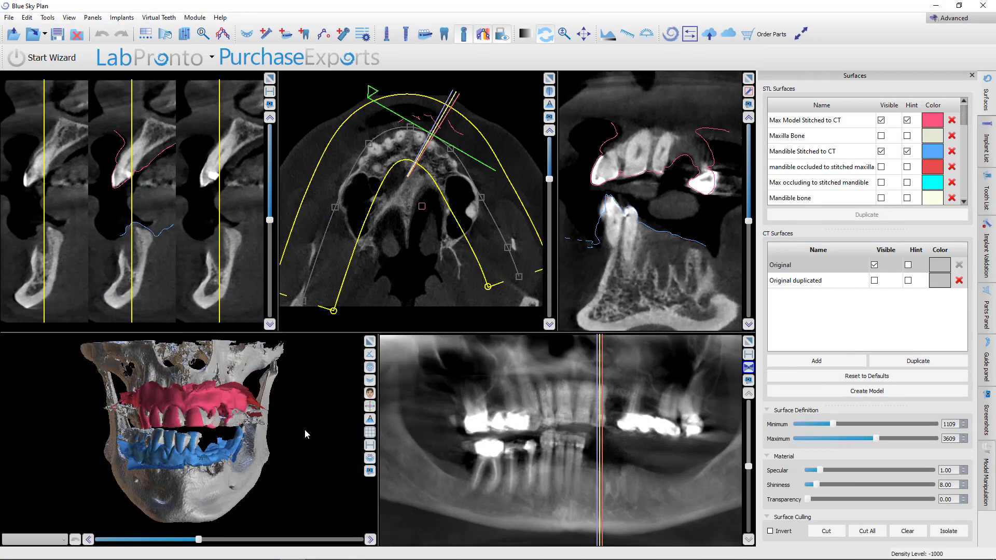
Examine the CT slices and the 3D jaw model, scrolling through the axial slices in an enlarged view
left_click_drag(304, 428, 249, 489)
scroll(265, 466, "up", 1)
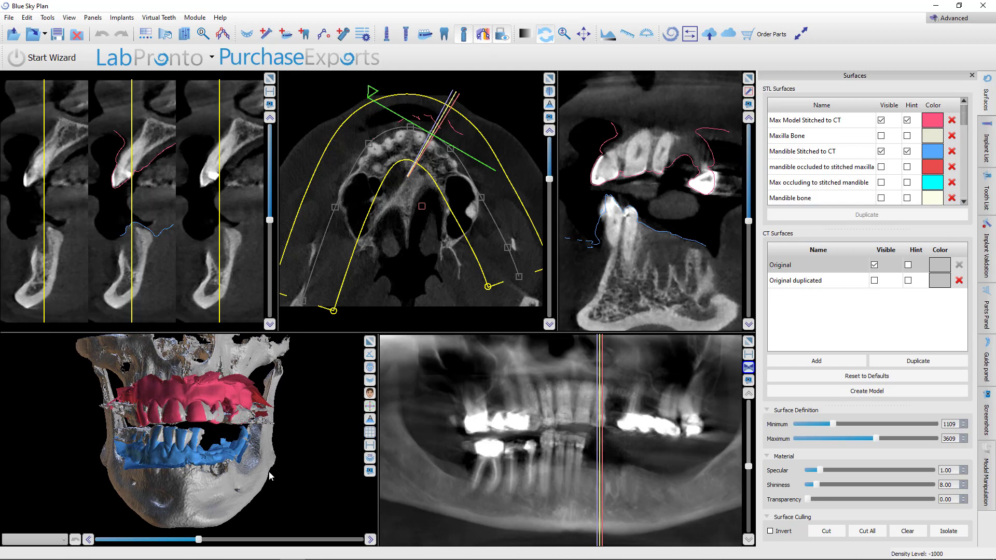
left_click_drag(321, 388, 321, 399)
left_click_drag(202, 446, 173, 444)
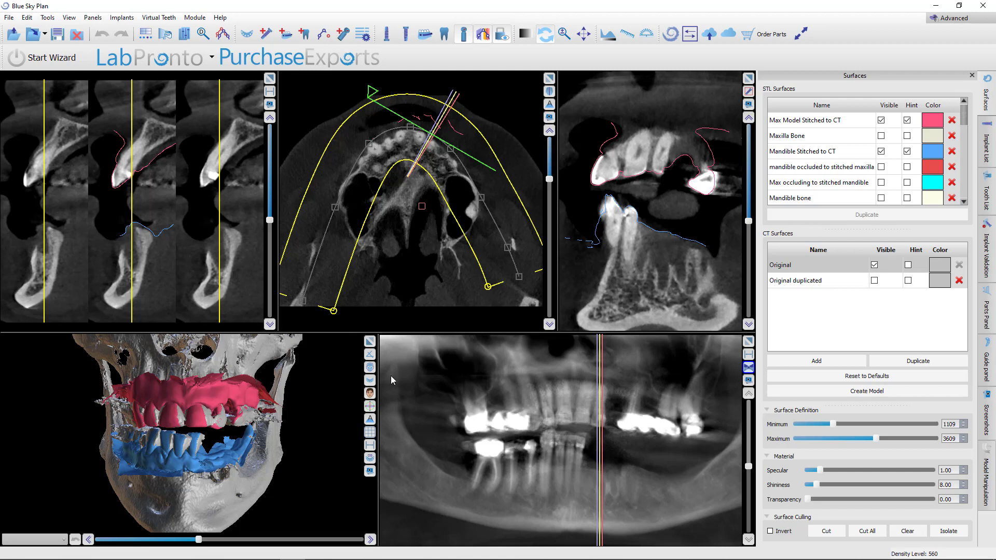
scroll(144, 211, "up", 2)
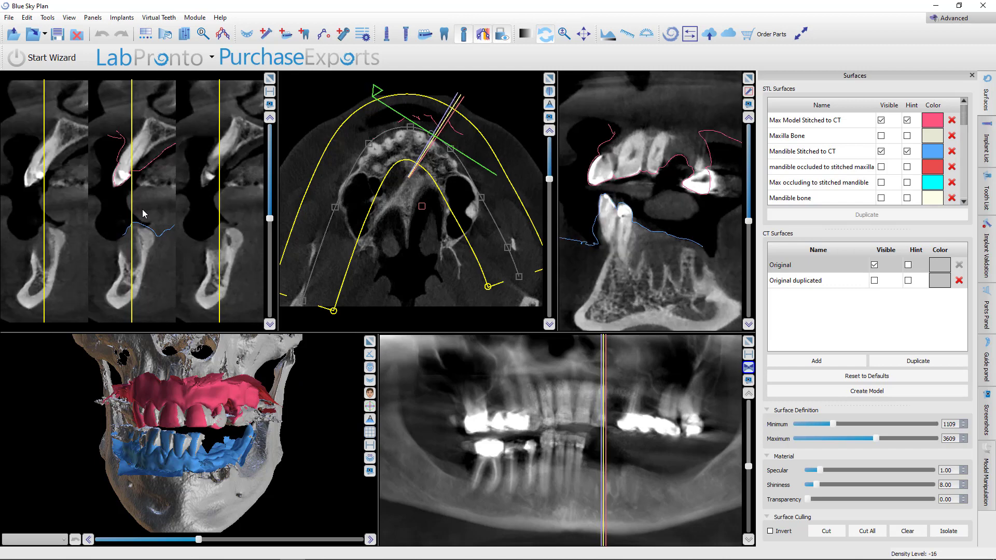
left_click(548, 79)
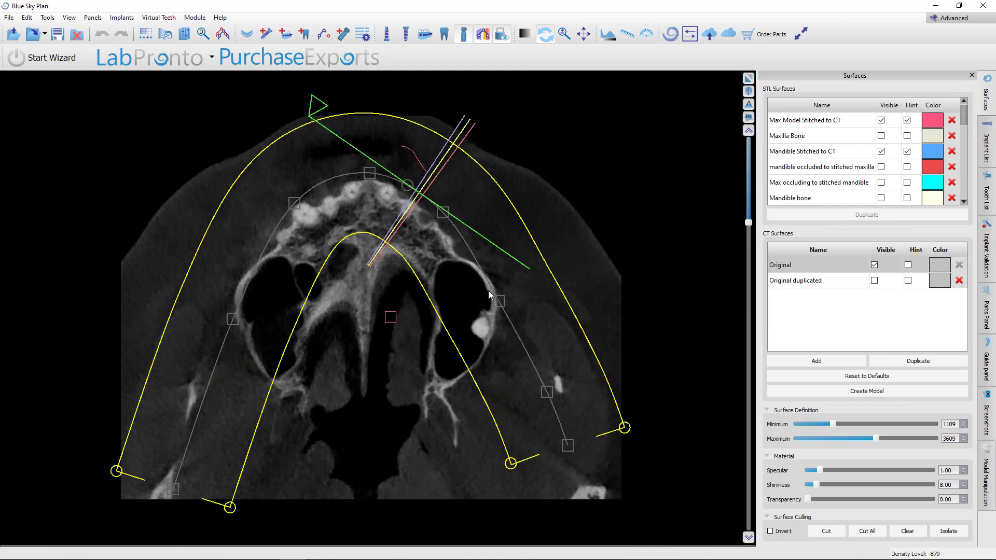
left_click(482, 41)
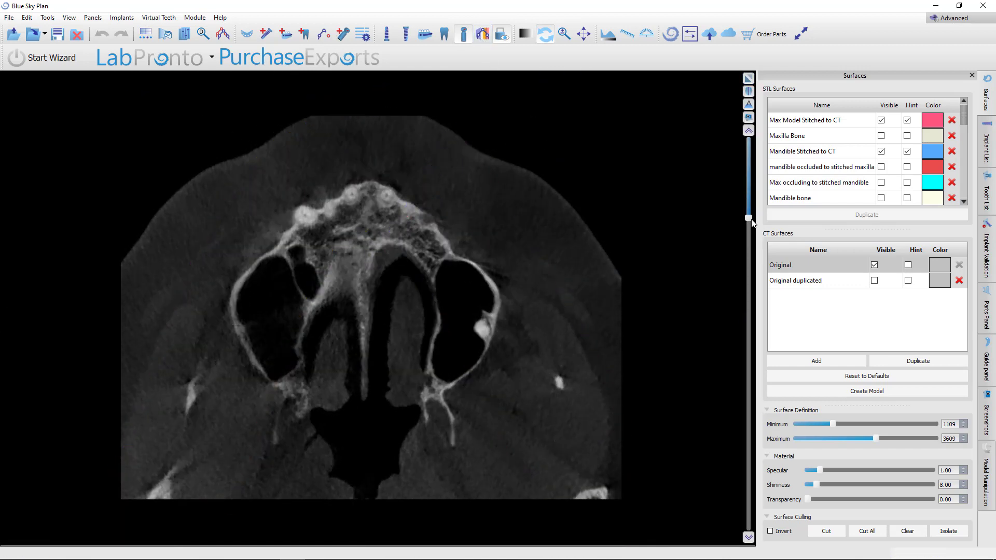
left_click_drag(747, 218, 727, 297)
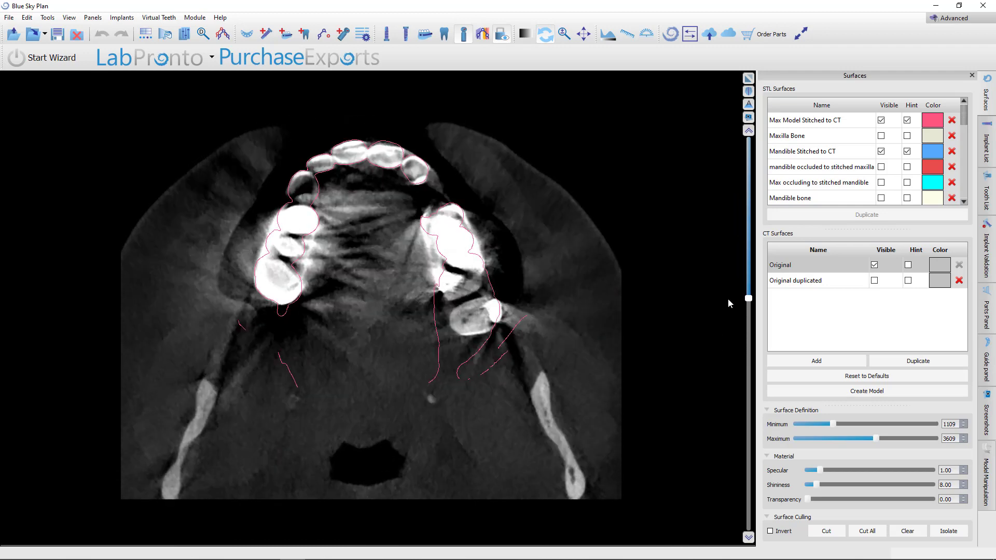
left_click(749, 78)
left_click_drag(332, 500, 243, 509)
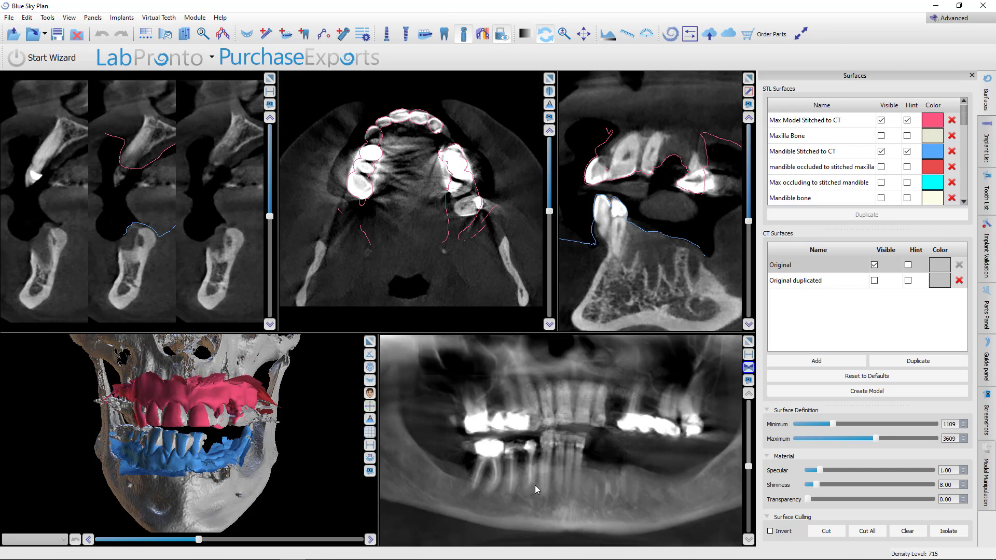
Open the Transcend facial analysis presentation and view its frontal and lateral face slides
mouse_move(336, 557)
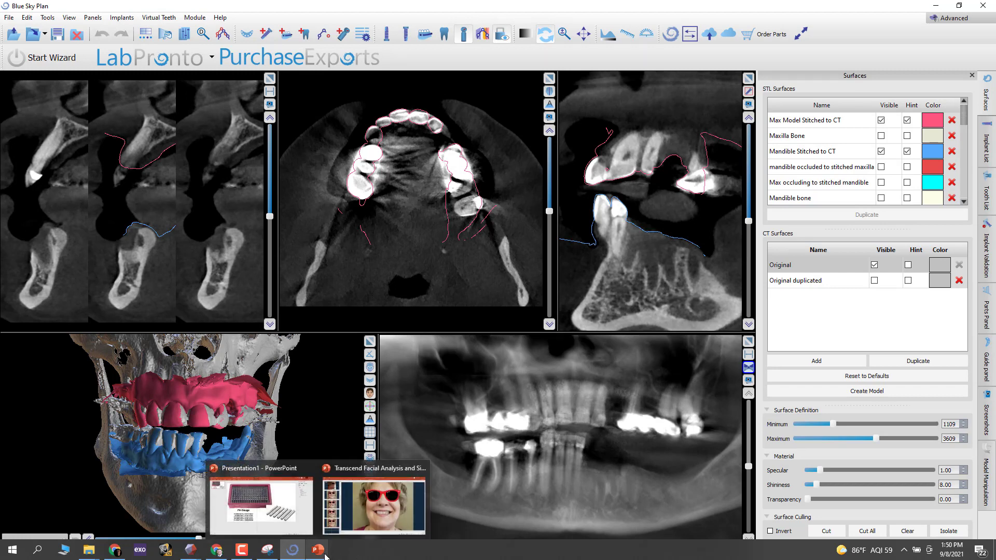
left_click(377, 466)
scroll(128, 269, "up", 5)
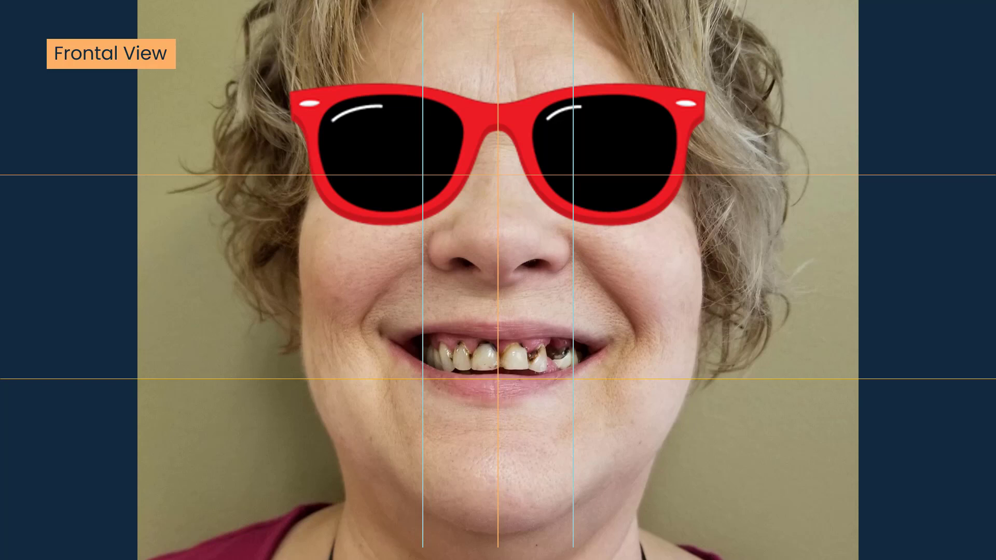
left_click(470, 254)
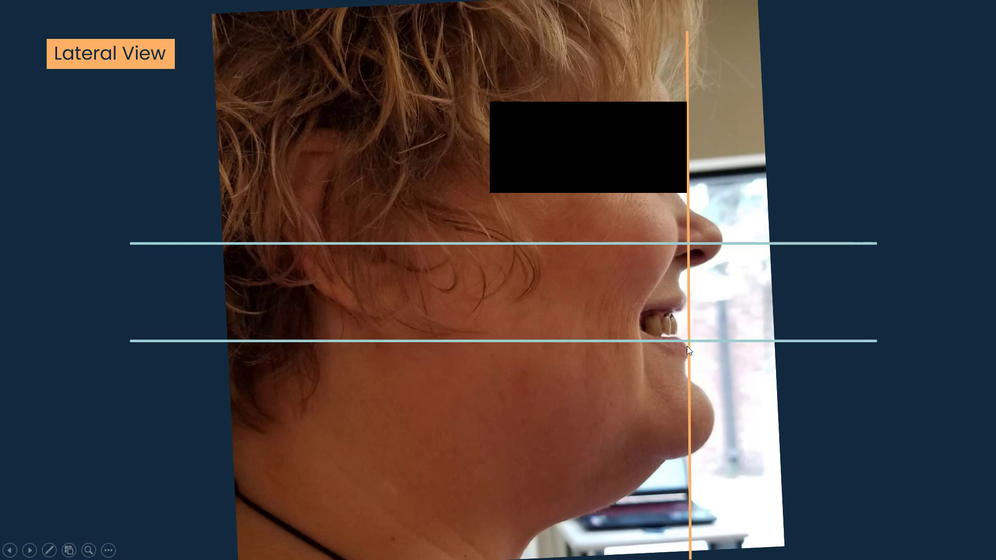
Step back and forth between the frontal view and the smile simulation slides to compare them
left_click(649, 340)
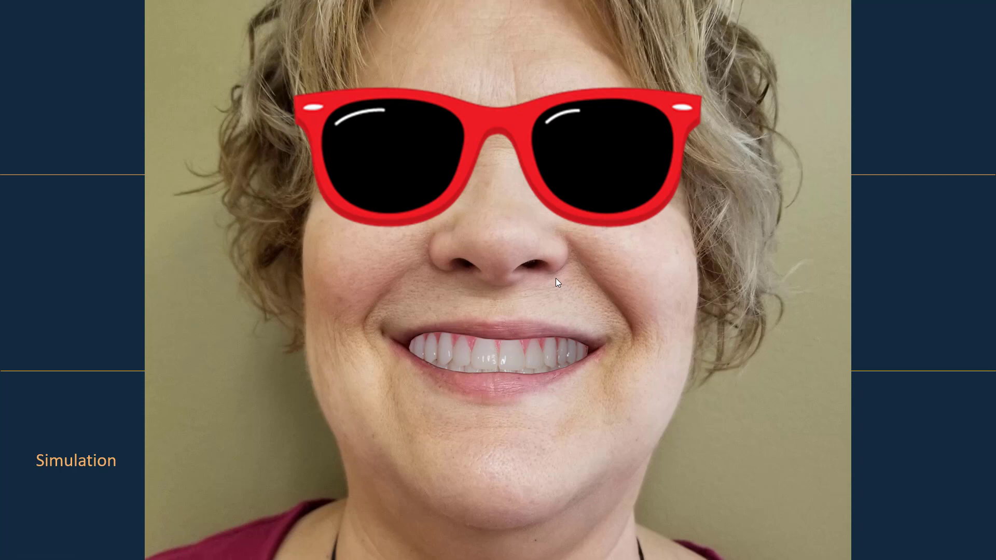
key("Left")
key("Left")
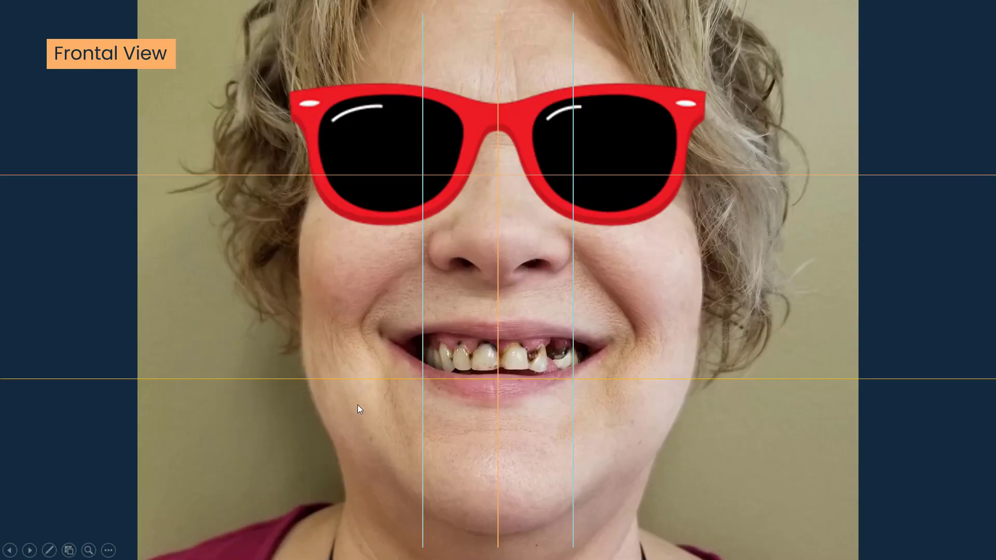
left_click(593, 370)
left_click(593, 372)
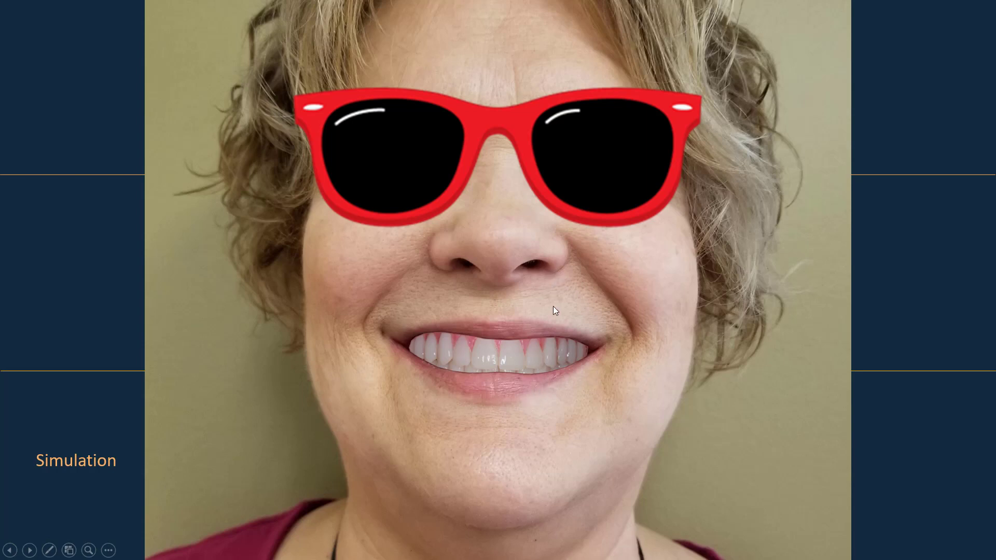
left_click(558, 294)
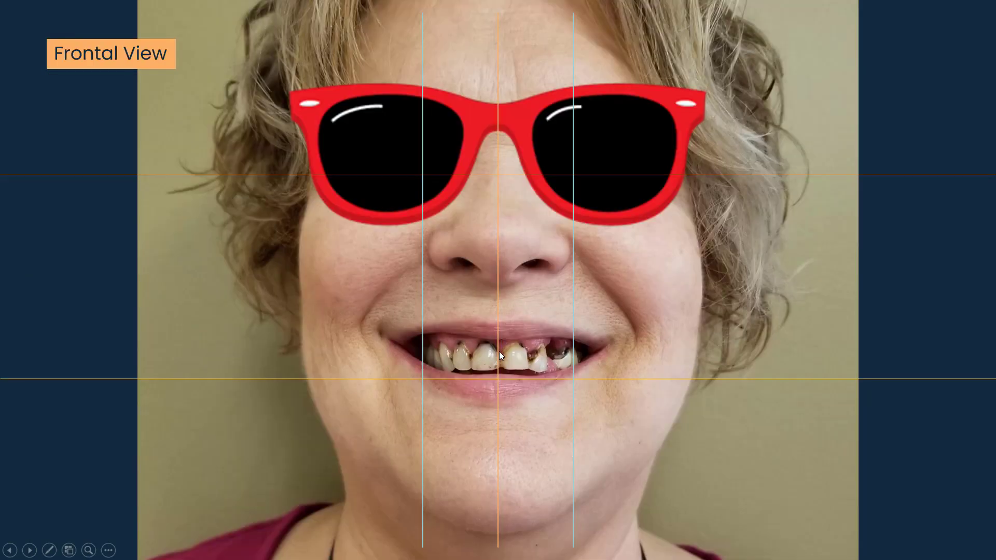
scroll(498, 338, "down", 2)
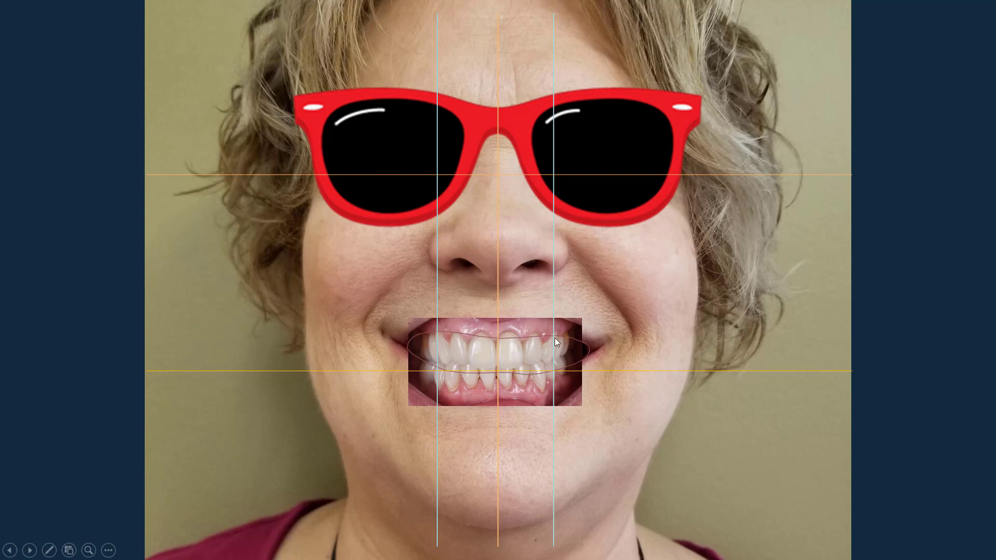
left_click(580, 346)
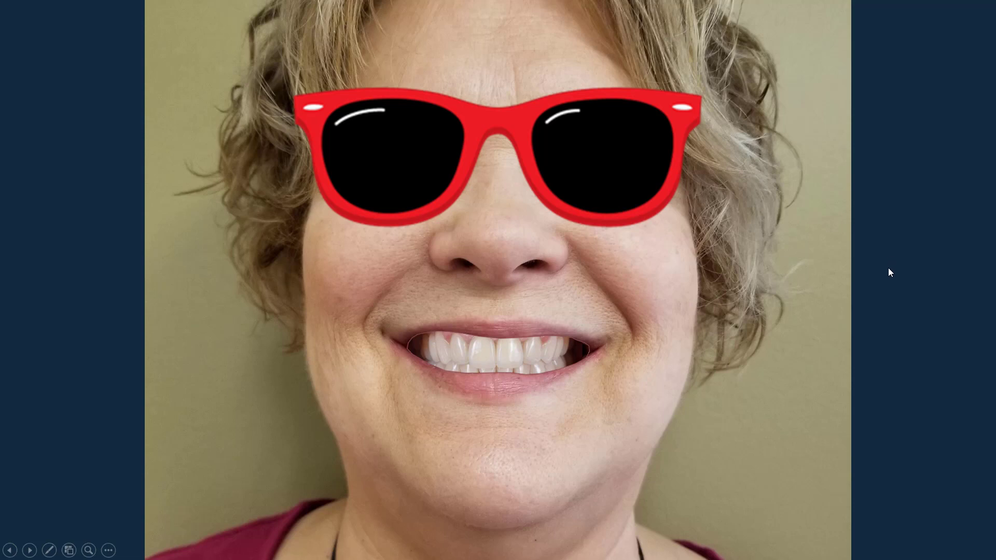
left_click(860, 268)
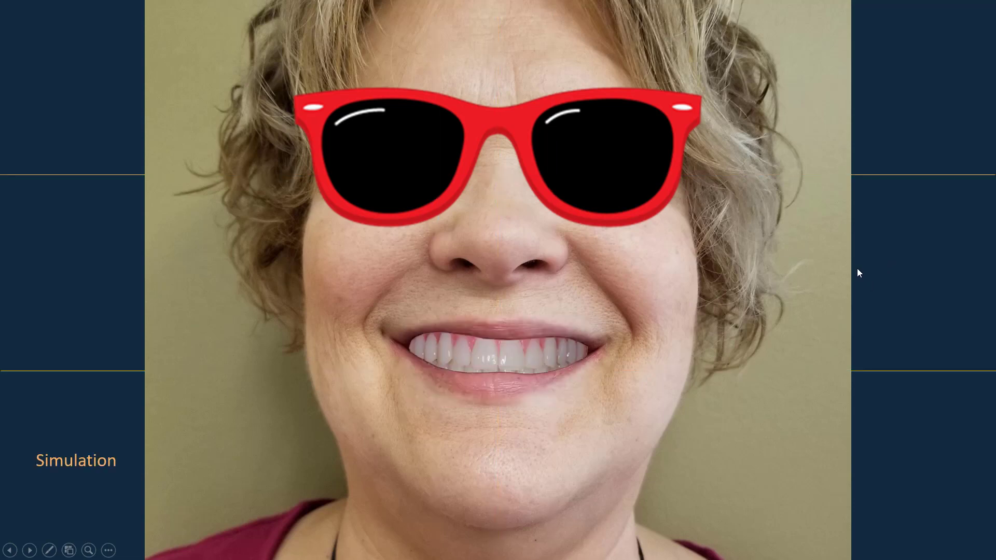
left_click(857, 269)
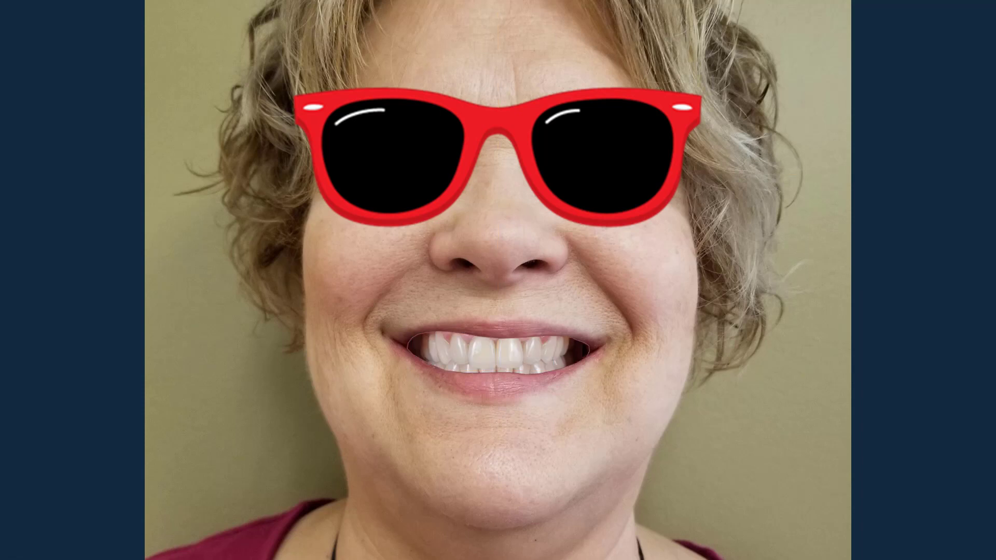
left_click(509, 354)
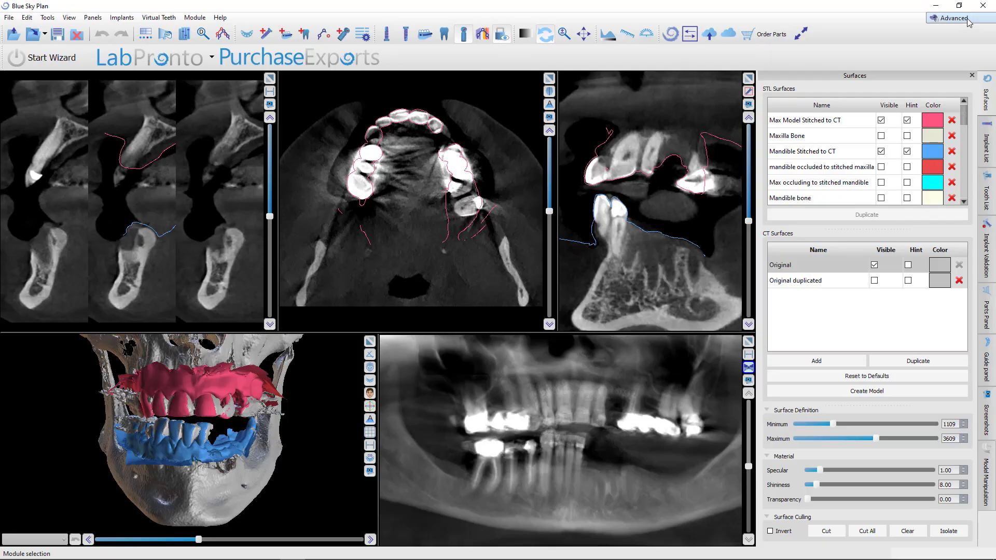
Switch the workspace to the Denture module
left_click(968, 22)
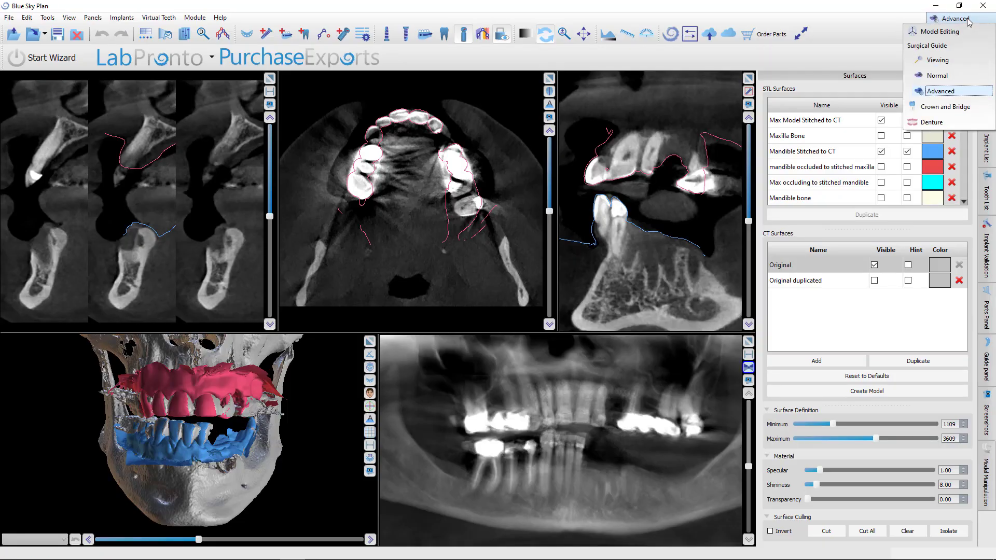
left_click(926, 122)
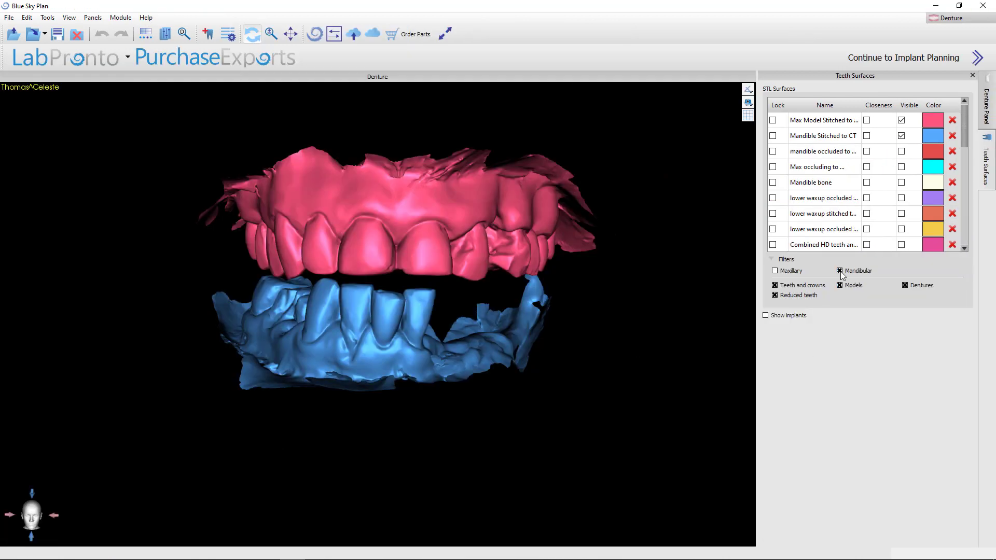
Display the maxillary denture teeth over the stitched models and inspect them from the front
left_click(901, 180)
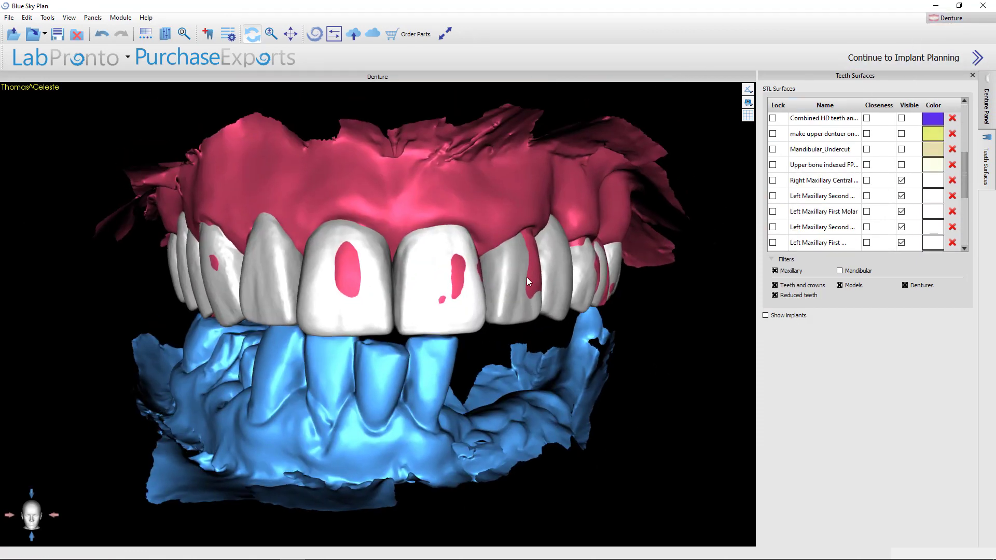
left_click_drag(399, 458, 416, 445)
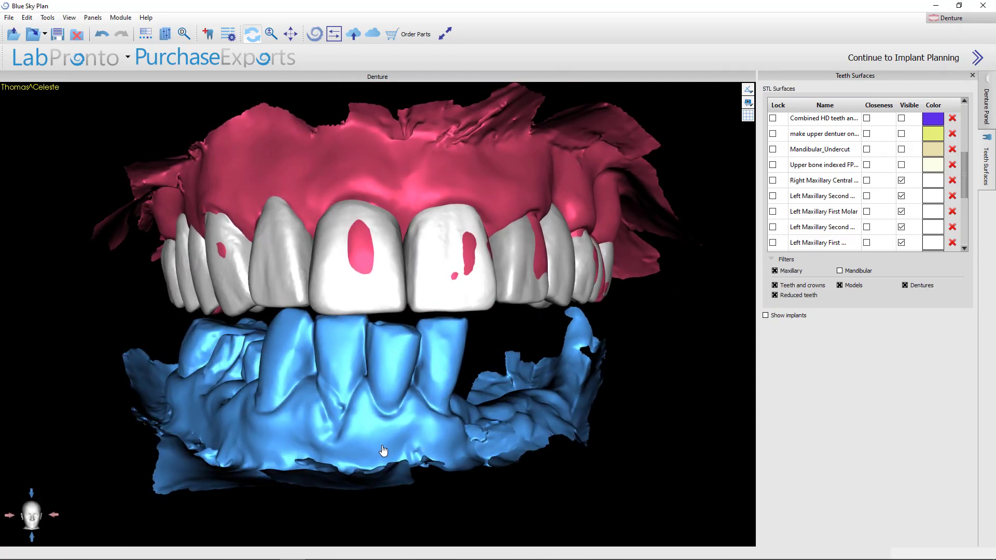
left_click_drag(343, 444, 322, 443)
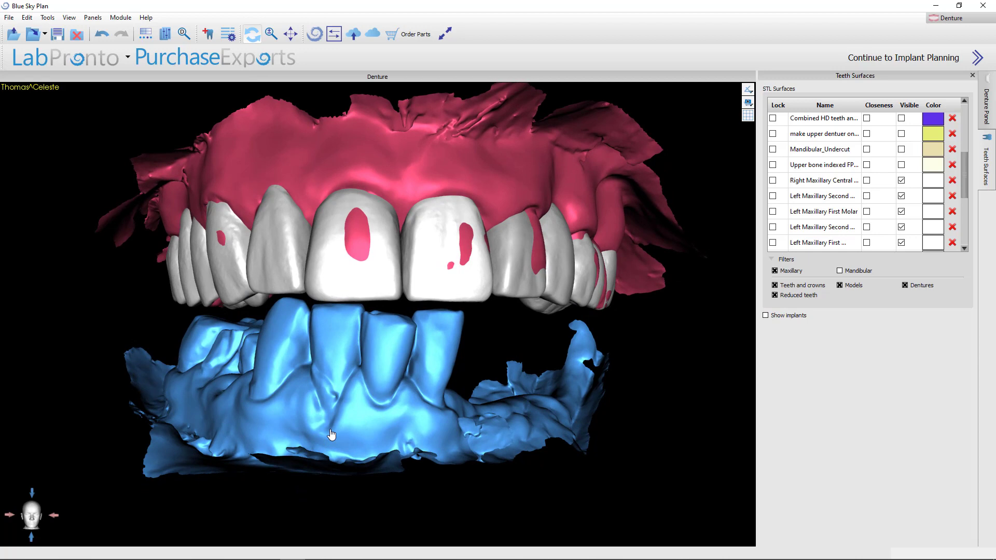
left_click_drag(371, 378, 366, 404)
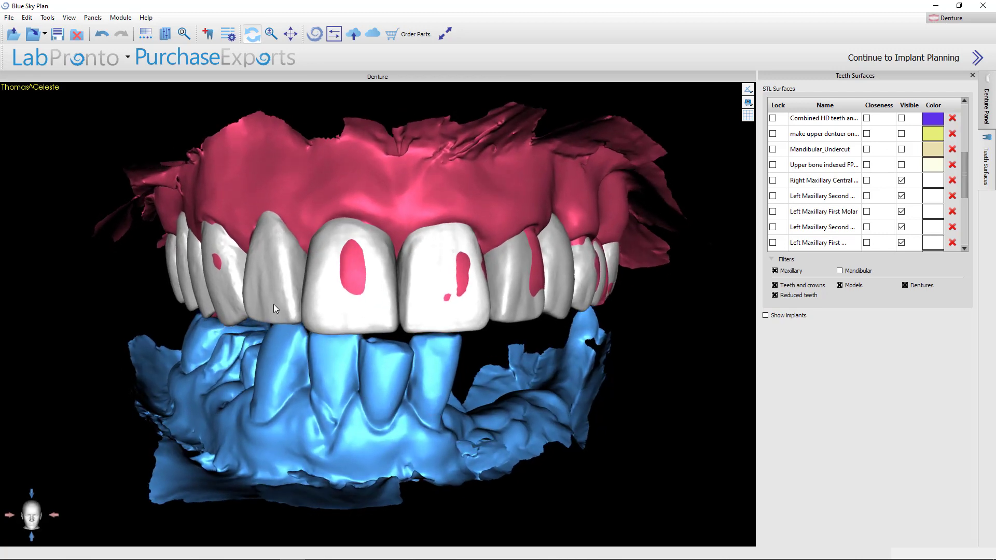
Toggle transparency on each maxillary anterior and premolar denture tooth in turn
right_click(276, 309)
left_click(305, 327)
right_click(341, 311)
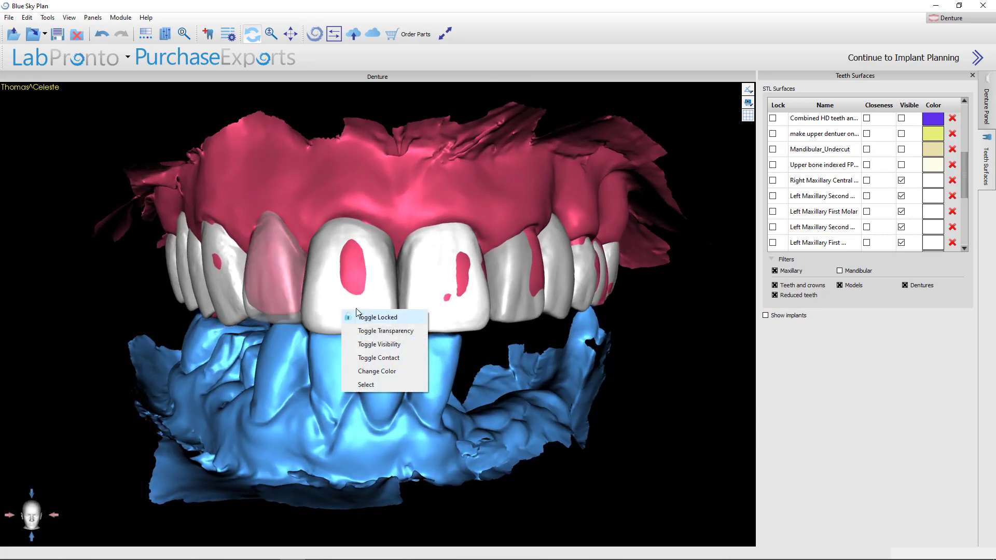
left_click(371, 331)
right_click(440, 317)
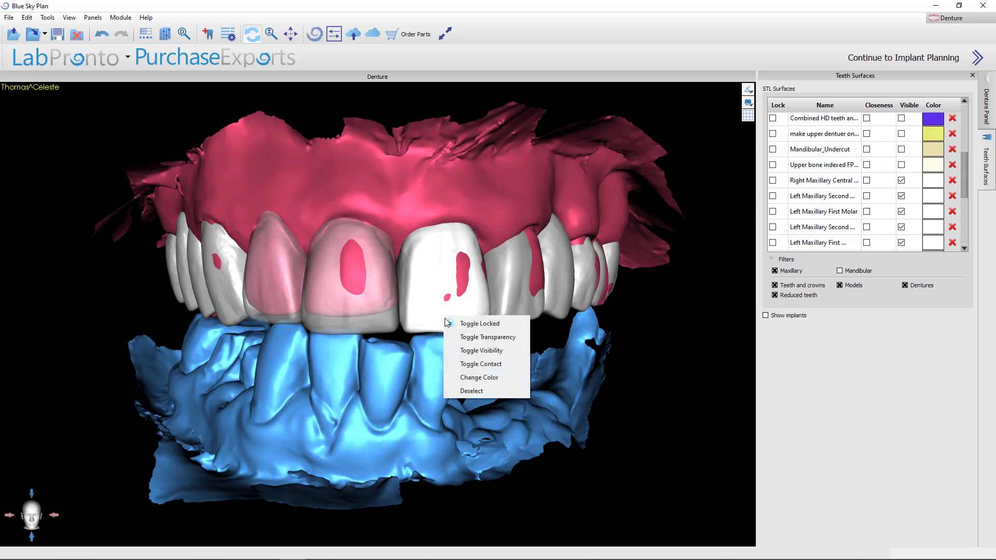
left_click(479, 339)
right_click(517, 307)
left_click(530, 327)
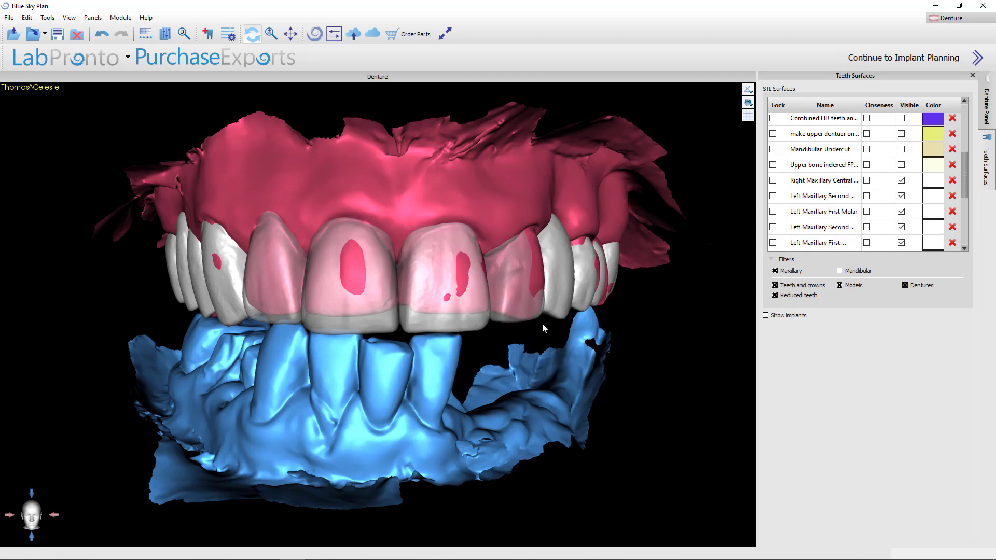
right_click(566, 291)
left_click(580, 313)
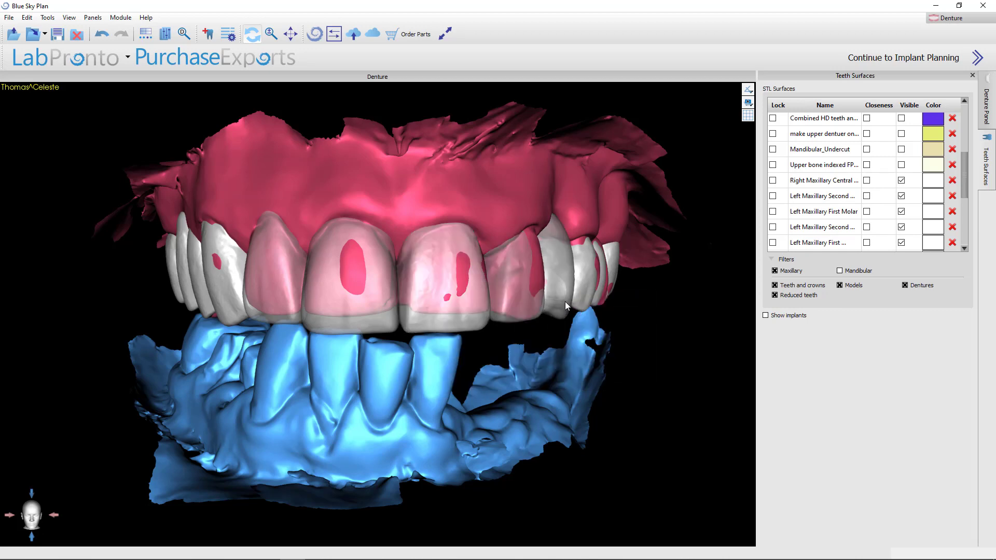
right_click(222, 294)
left_click(250, 312)
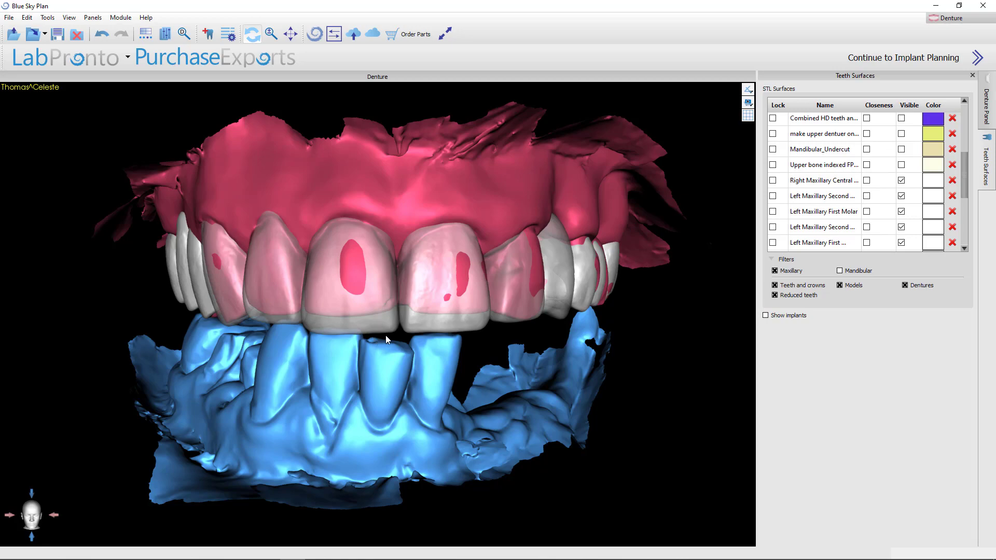
Rotate the 3D view to inspect the maxillary denture teeth setup from below and from the front
scroll(643, 347, "up", 2)
left_click_drag(645, 360, 603, 403)
left_click_drag(213, 439, 520, 409)
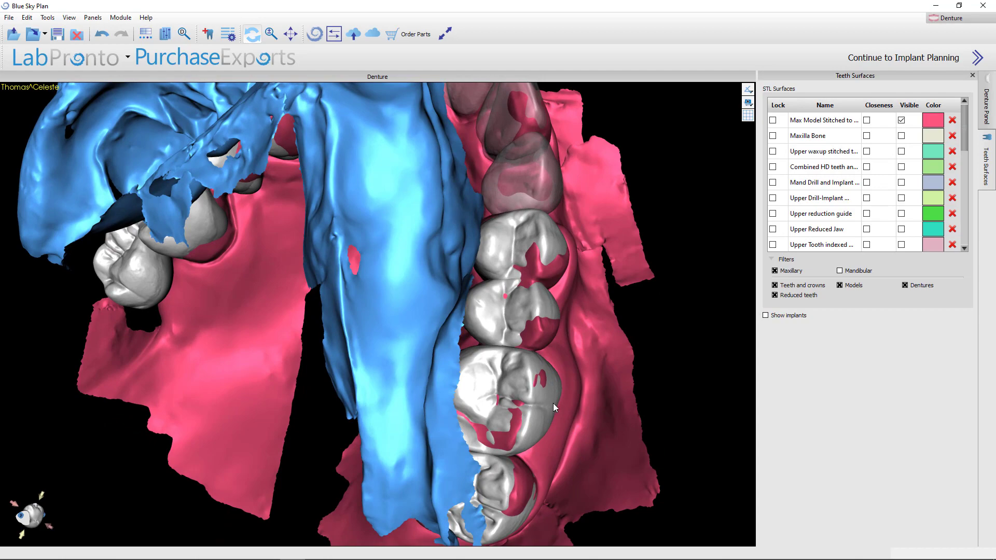
left_click_drag(230, 376, 420, 405)
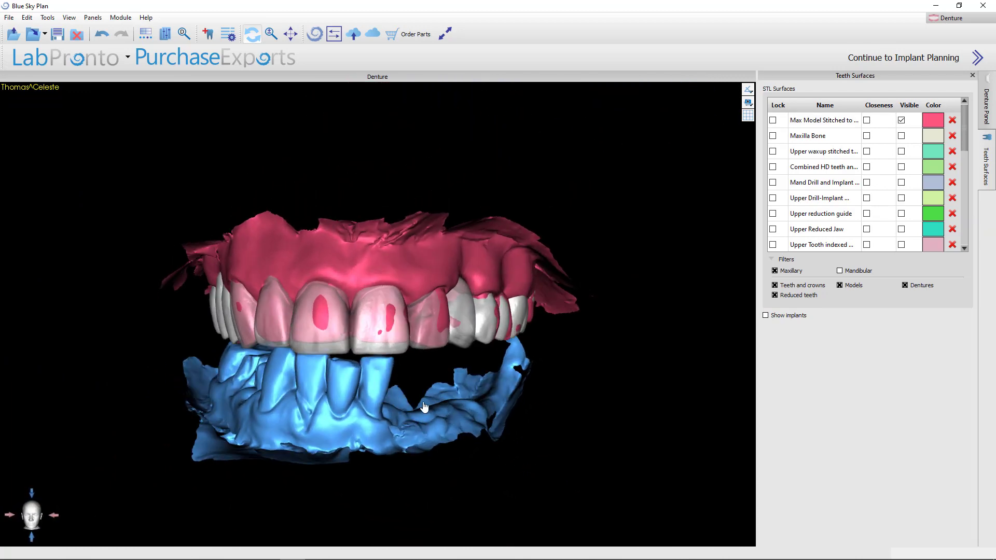
Switch the workspace to the Advanced module and hide the original CT surface
left_click(981, 22)
left_click(955, 93)
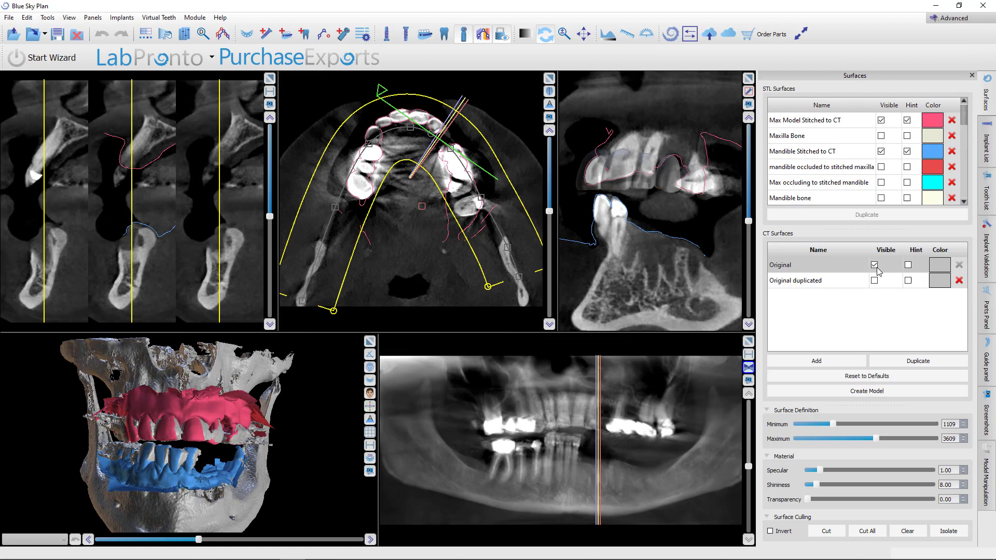
left_click(874, 261)
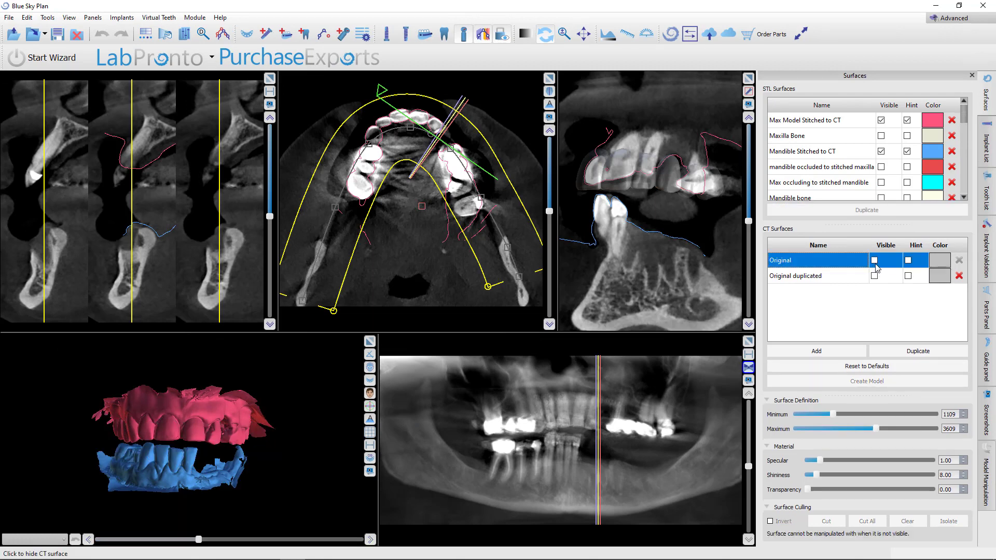
Hide the stitched mandible model so only the maxillary model shows in the 3D view
left_click(880, 152)
scroll(128, 495, "up", 3)
left_click_drag(128, 496, 188, 400)
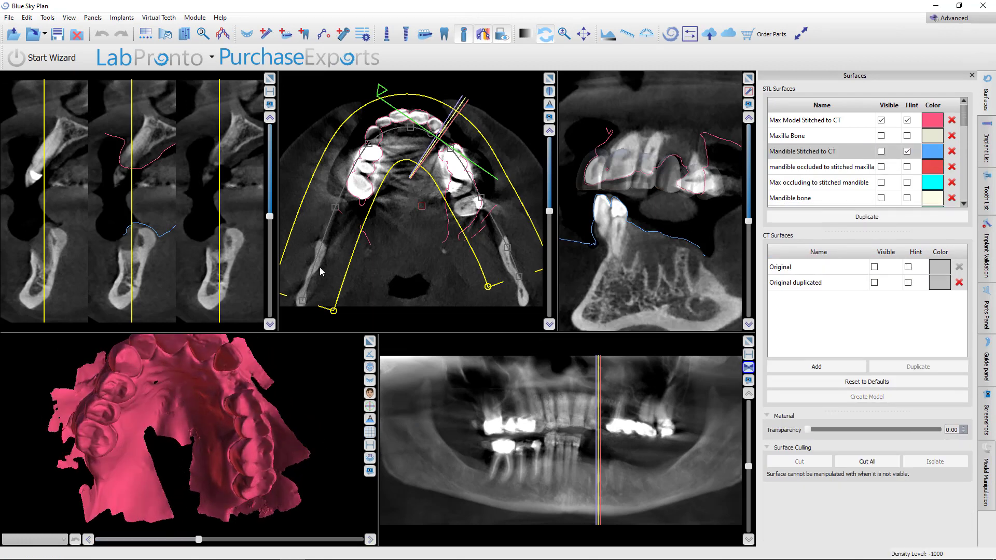
Show the maxillary implants and inspect them over the maxillary model and panoramic view
left_click(387, 35)
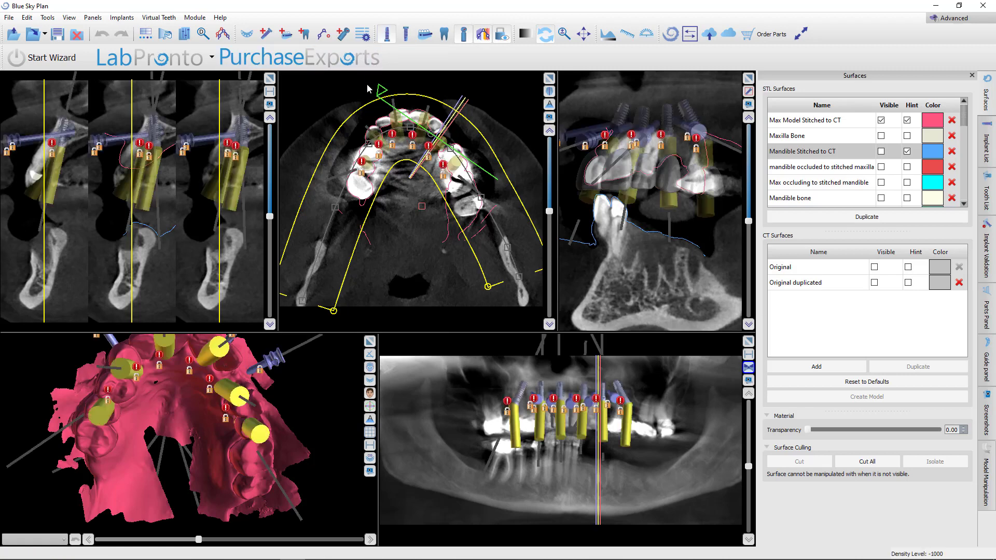
scroll(330, 424, "up", 2)
left_click_drag(330, 424, 167, 551)
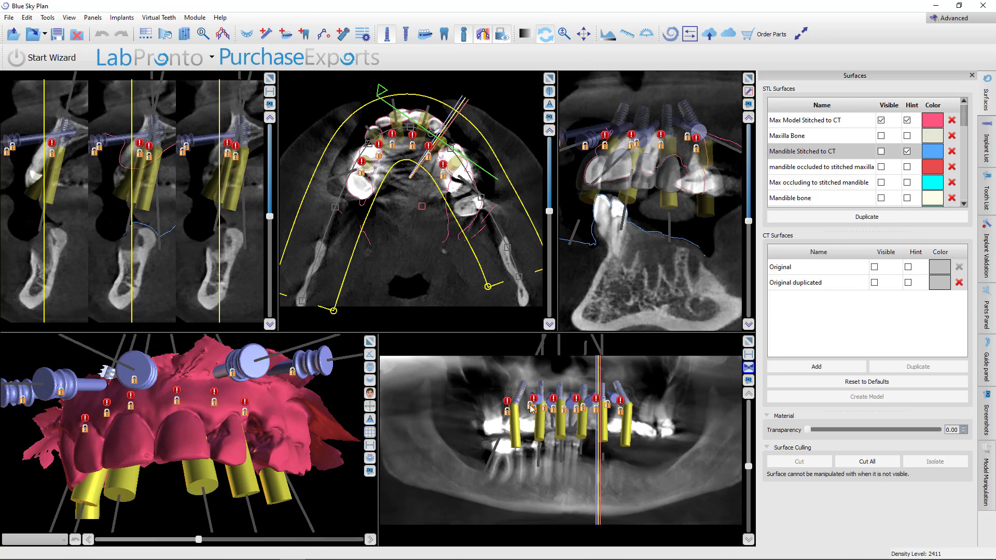
left_click(518, 401)
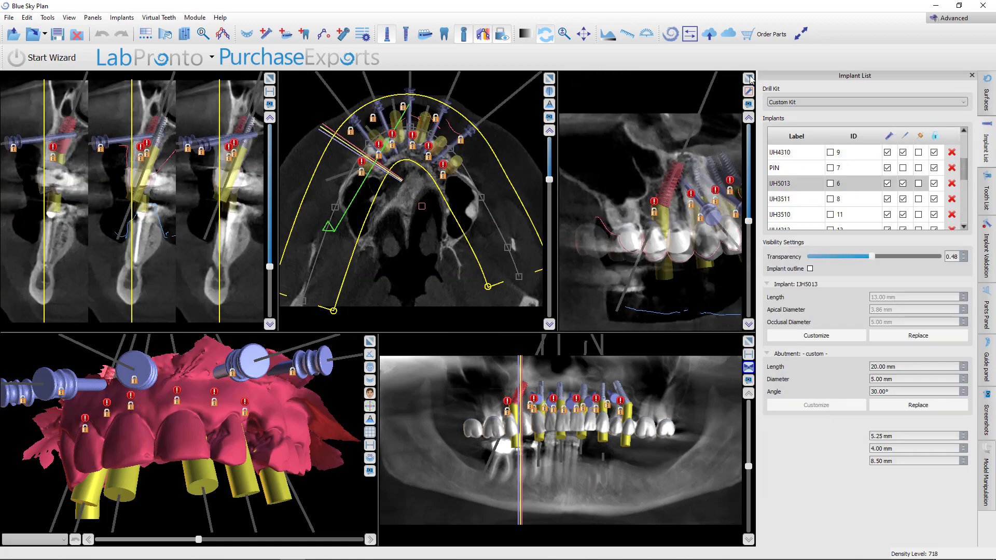
Maximize the 3D view and examine the implants against the CT and denture teeth from several angles
left_click(748, 78)
scroll(452, 251, "up", 5)
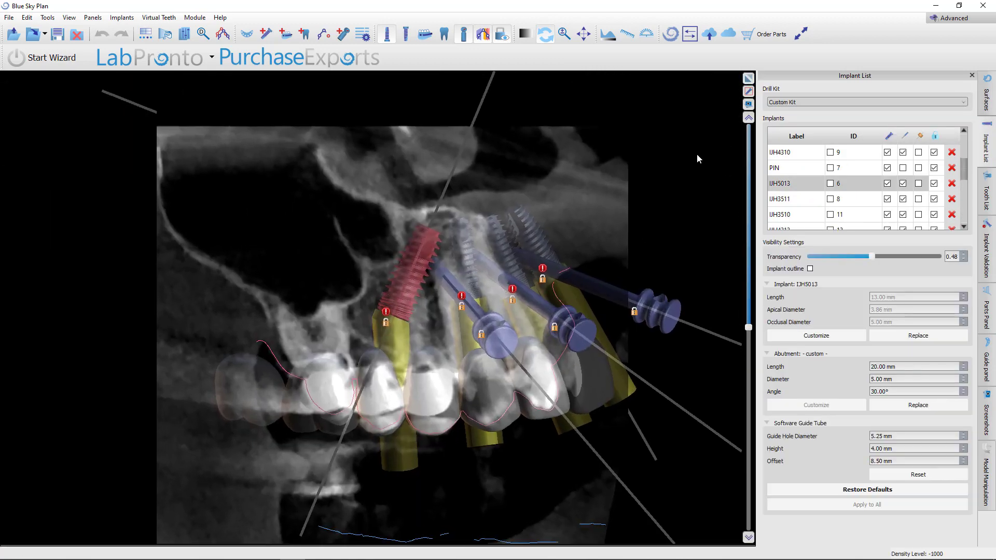
mouse_move(381, 307)
left_mouse_down()
mouse_move(381, 325)
mouse_move(381, 313)
left_mouse_up()
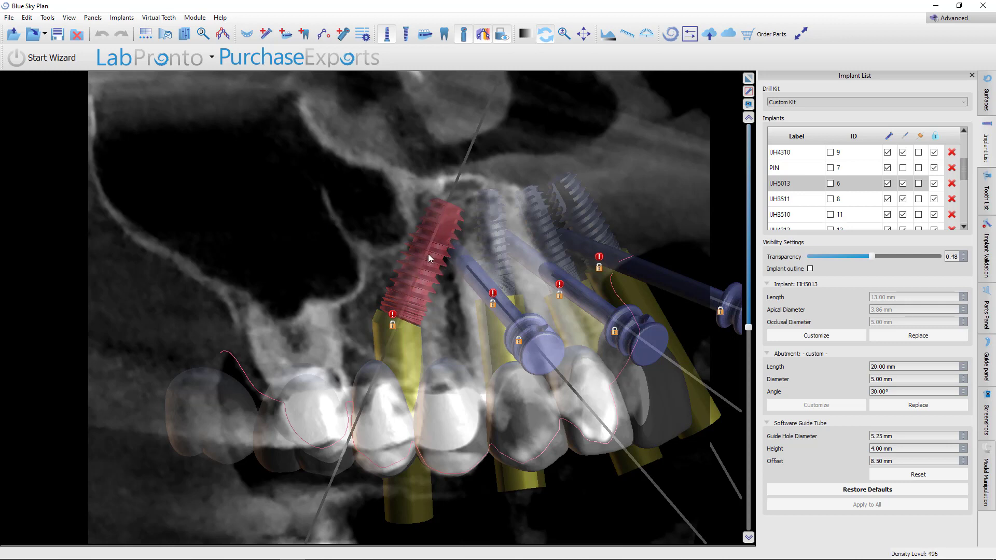
right_click_drag(457, 323, 439, 407)
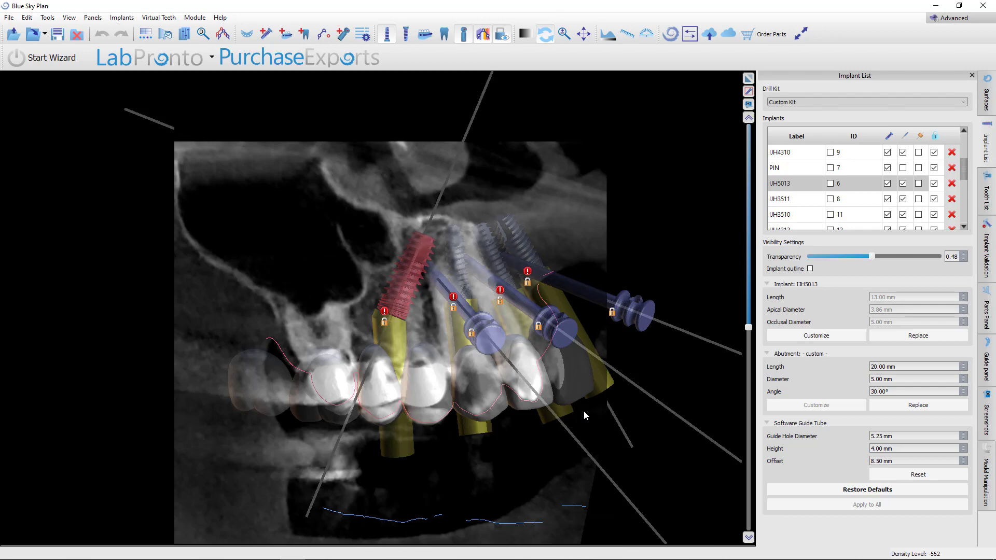
left_click_drag(385, 246, 440, 222)
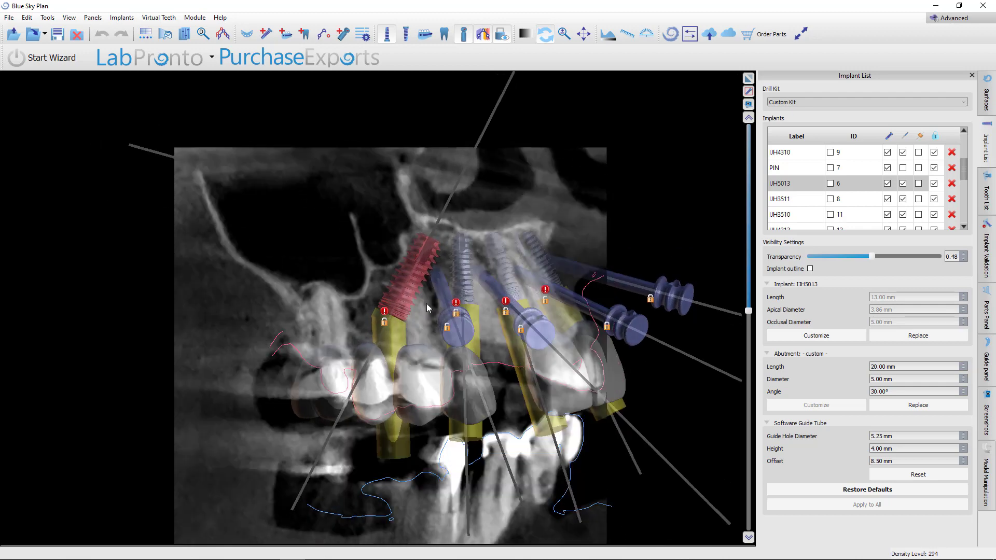
left_click_drag(435, 309, 406, 344)
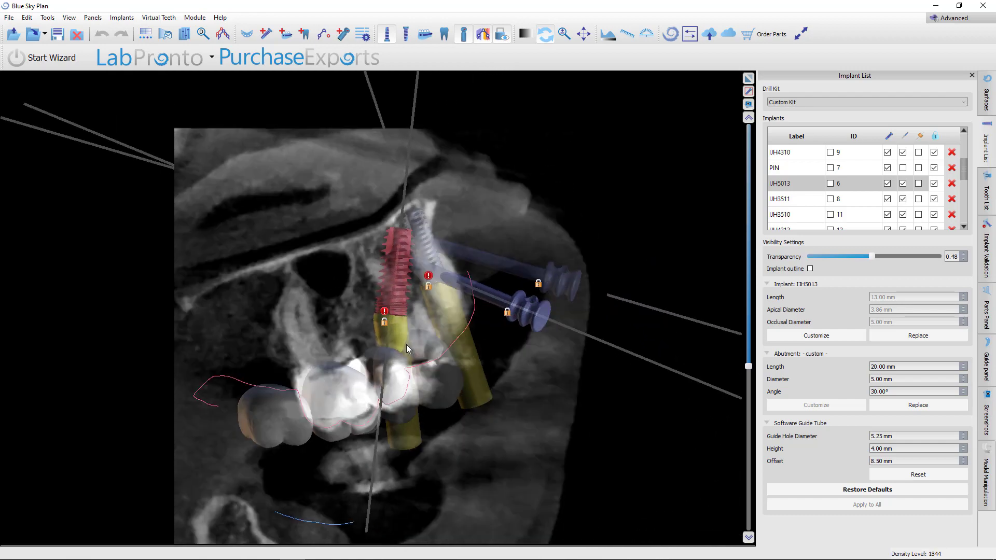
scroll(406, 346, "down", 15)
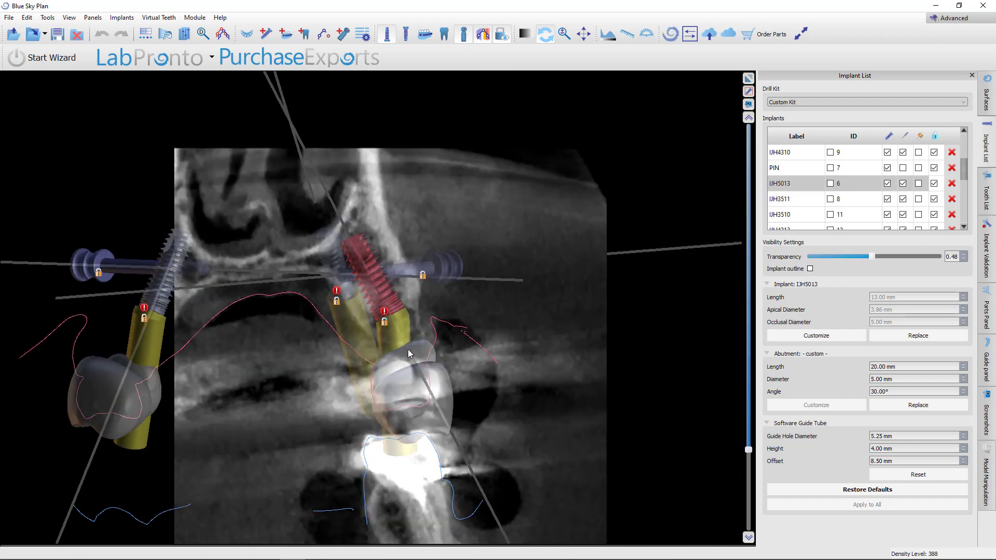
scroll(408, 351, "down", 13)
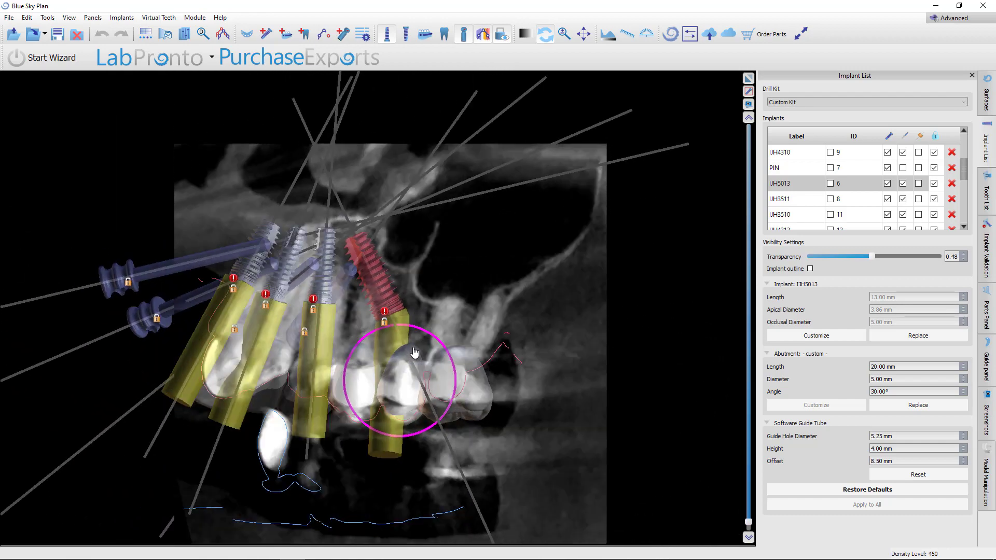
scroll(412, 347, "up", 20)
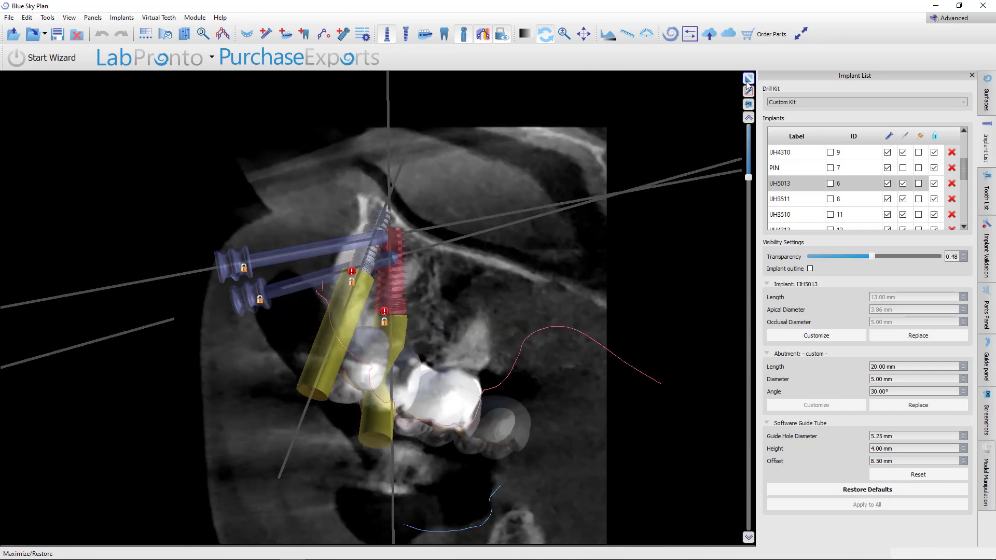
left_click(748, 85)
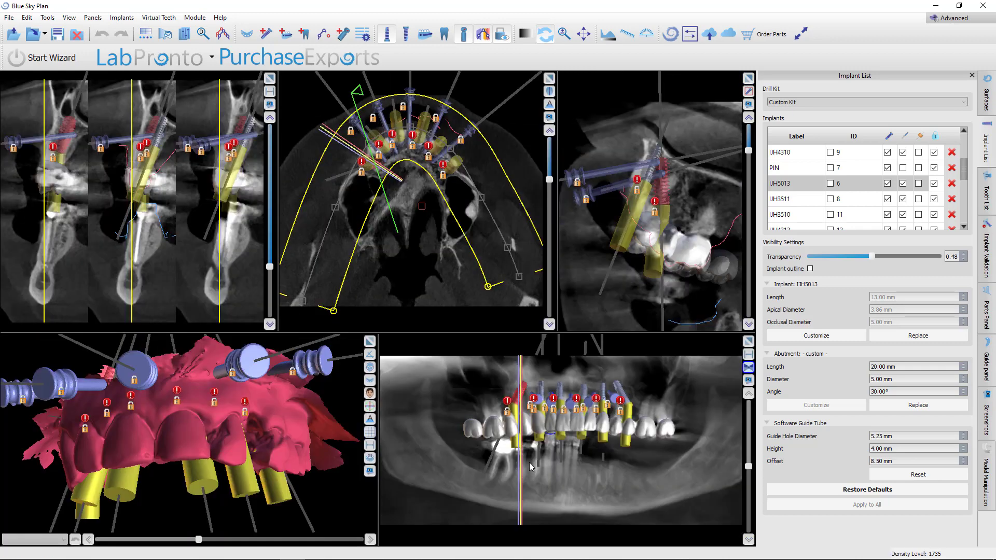
Select the IJH3511 implant and examine it in the maximized 3D view from several angles
left_click(543, 398)
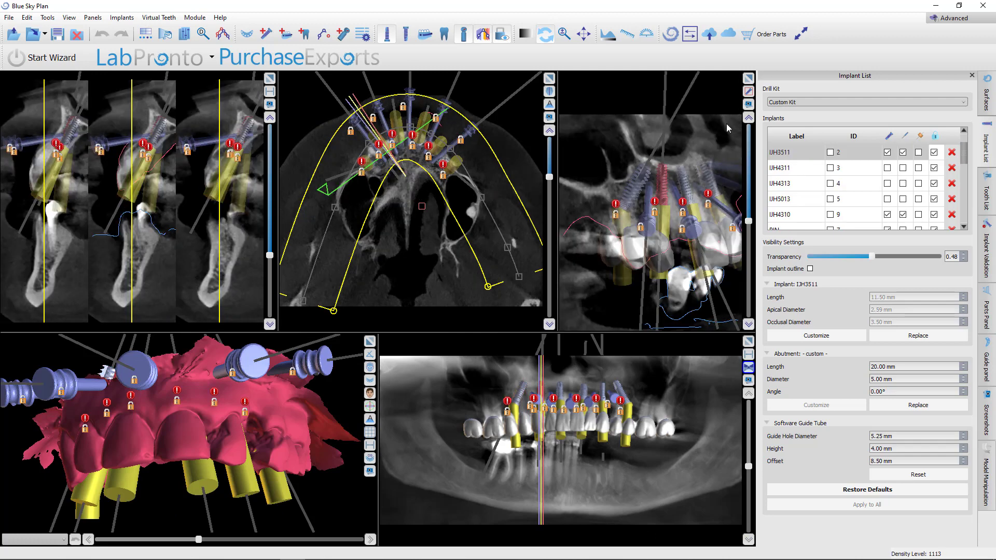
left_click(748, 78)
scroll(533, 274, "up", 5)
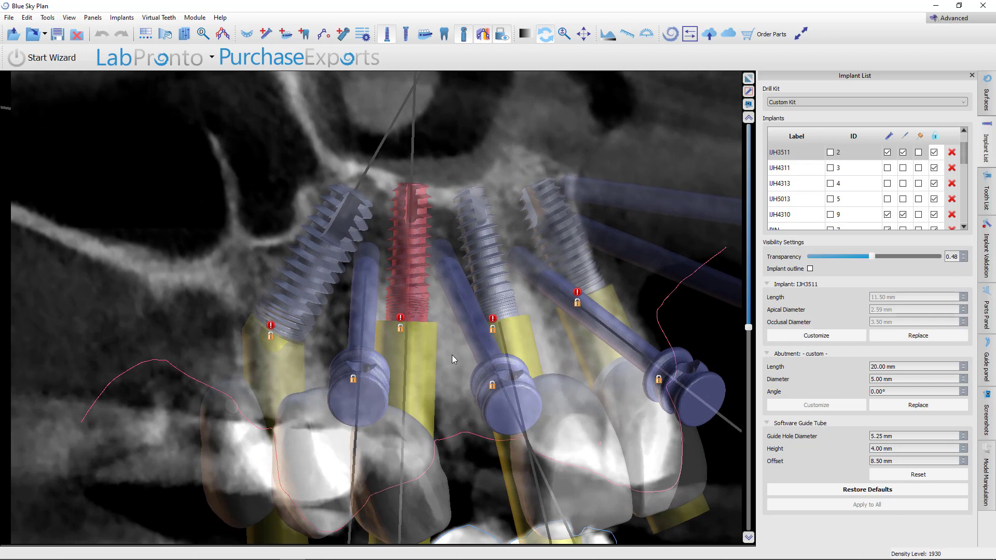
scroll(452, 354, "up", 2)
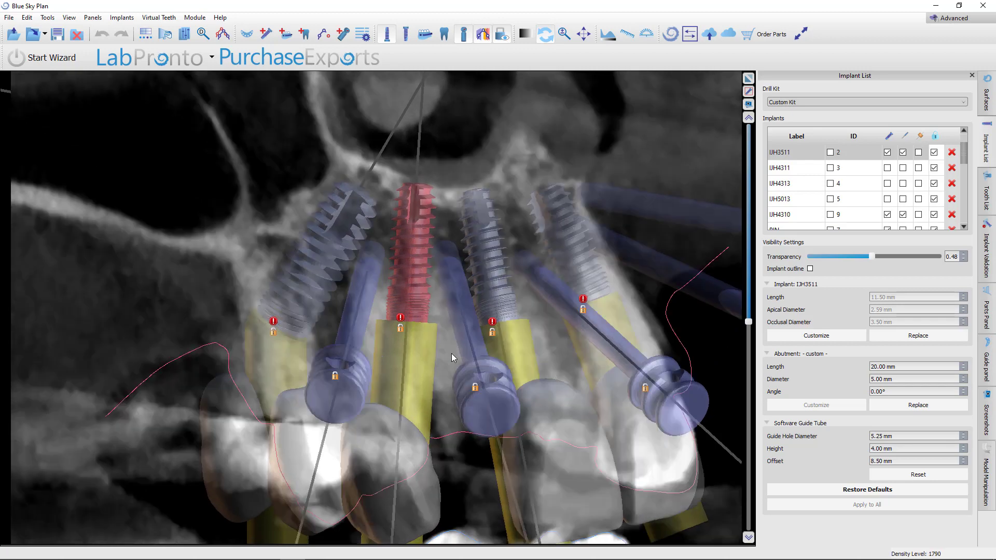
scroll(451, 357, "up", 2)
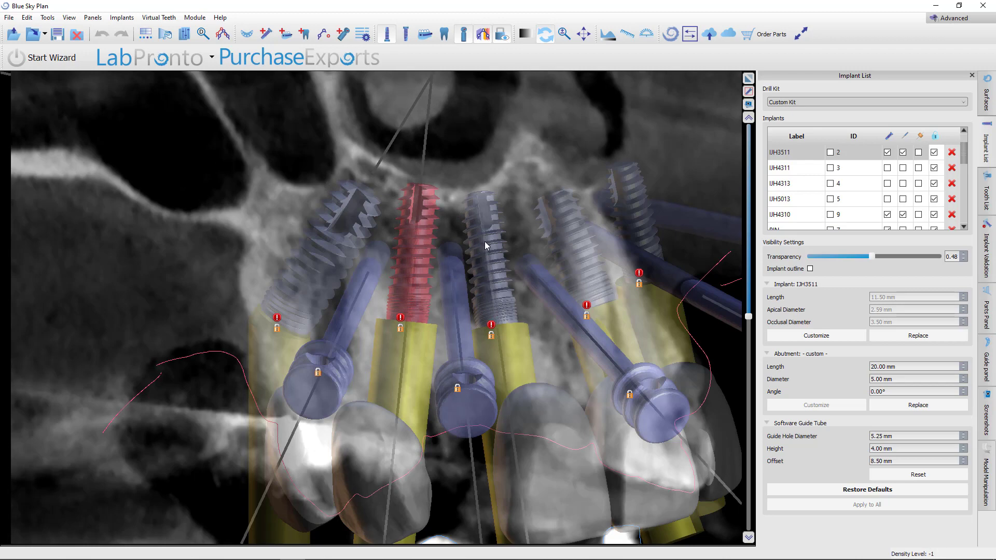
scroll(484, 241, "up", 3)
scroll(480, 245, "up", 3)
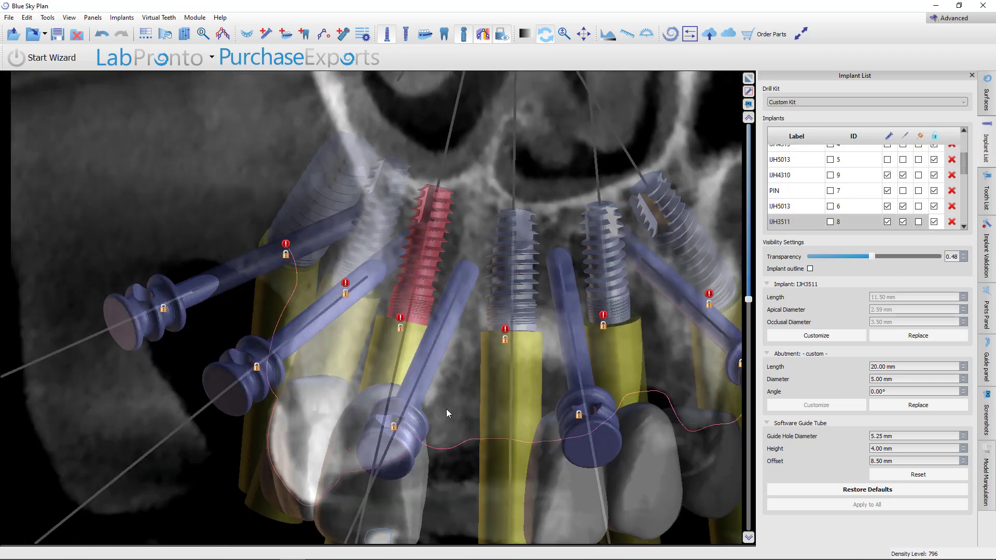
scroll(446, 408, "up", 12)
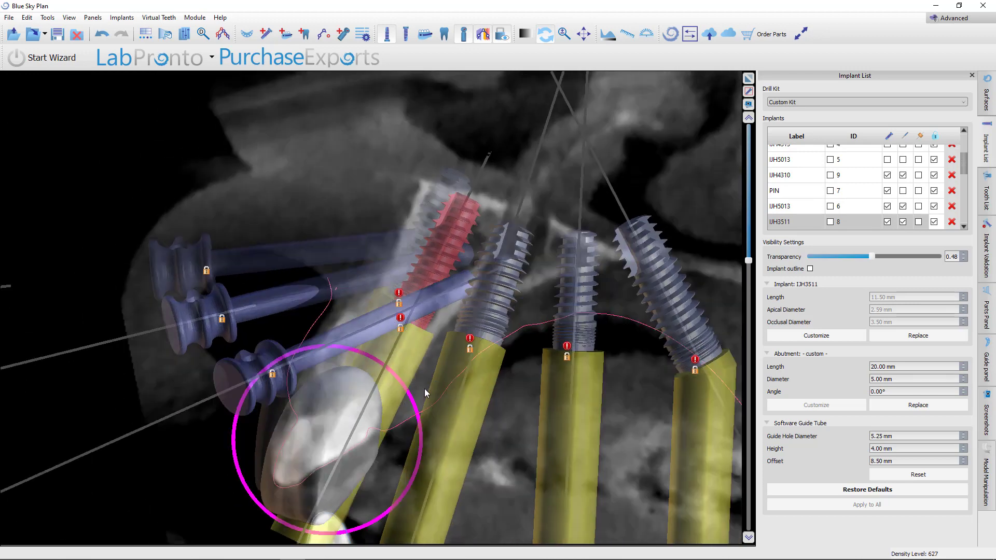
scroll(424, 389, "up", 10)
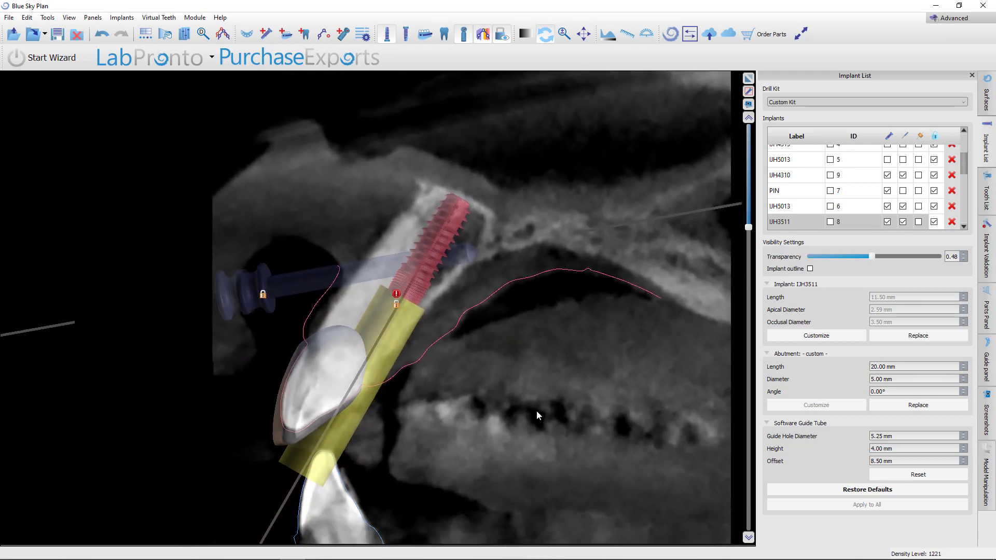
middle_click_drag(536, 412, 546, 353)
right_click_drag(546, 384, 543, 304)
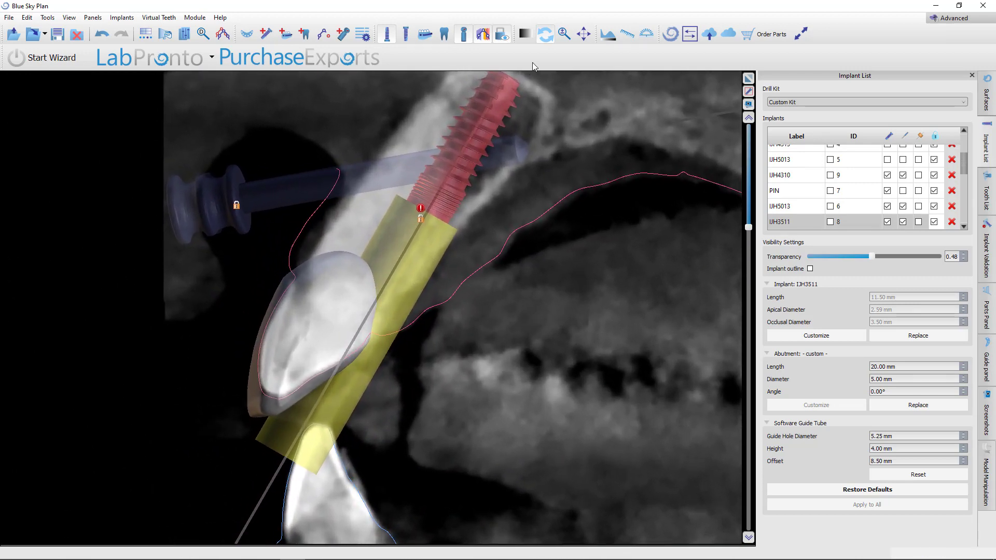
Measure the distance from the implant platform to the denture tooth's incisal edge with Distance Measure
left_click(627, 34)
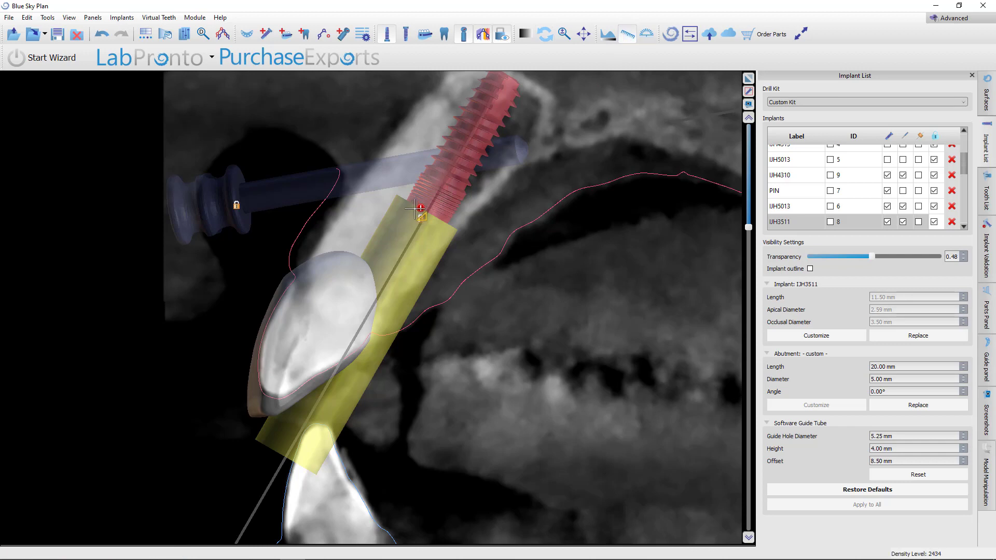
left_click_drag(415, 209, 280, 399)
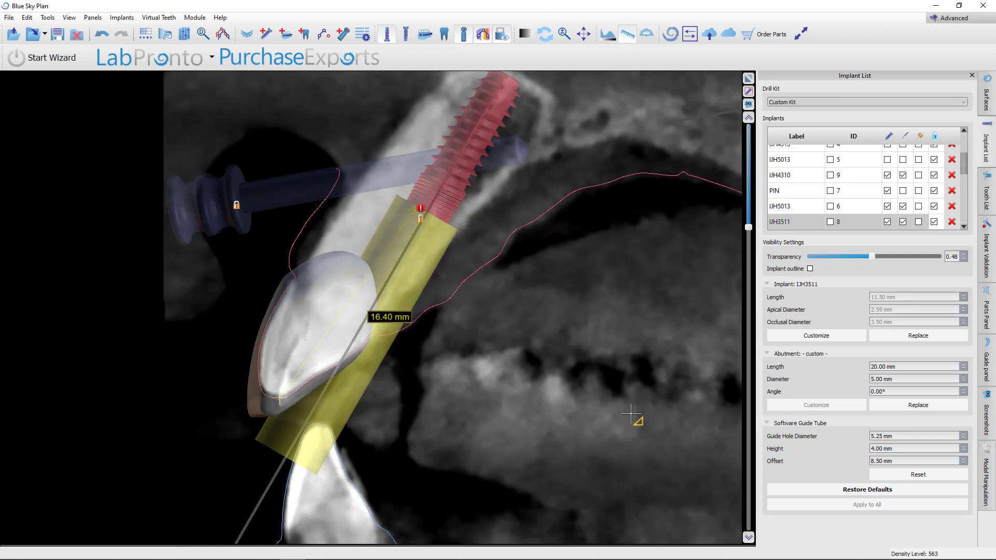
left_click(627, 35)
Select the IJH4310 and IJH3510 implants in turn and review their positions relative to the denture teeth
scroll(571, 409, "down", 10)
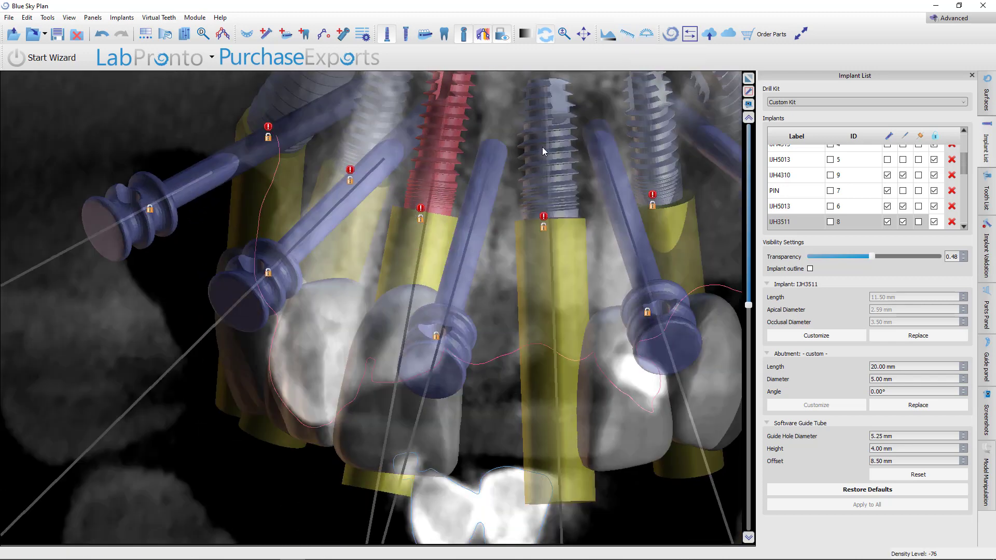
left_click(542, 148)
scroll(525, 359, "up", 5)
scroll(523, 363, "up", 10)
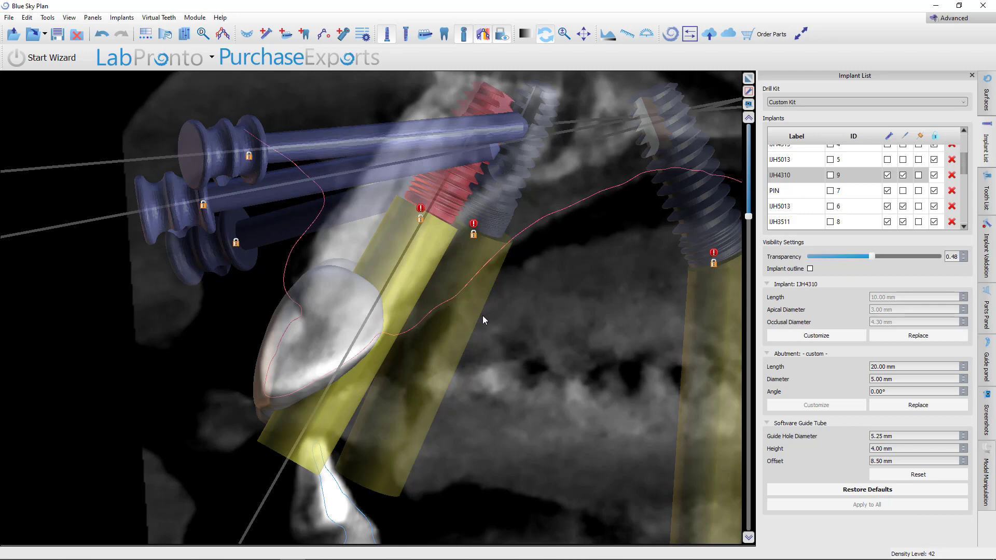
scroll(487, 309, "down", 8)
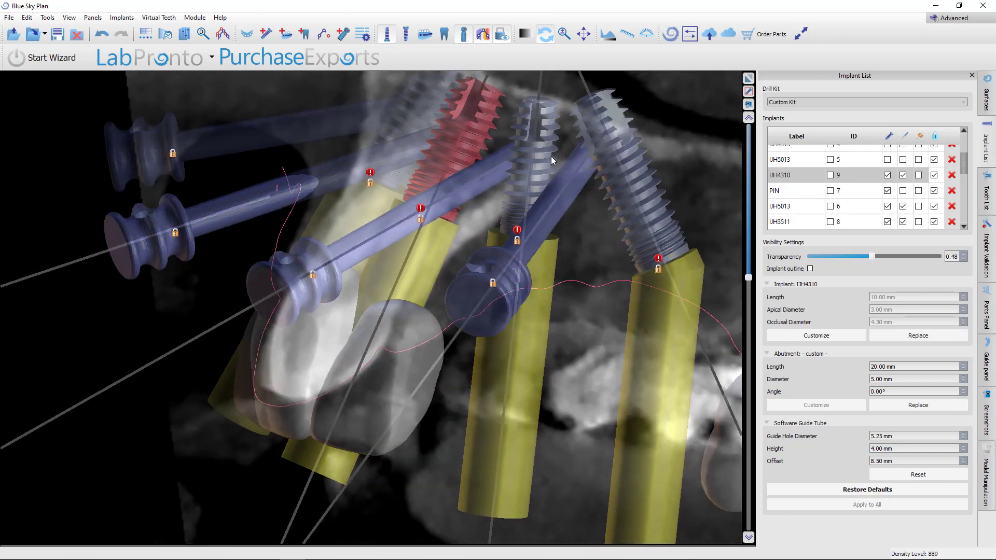
double_click(546, 148)
scroll(554, 314, "up", 4)
scroll(555, 314, "down", 6)
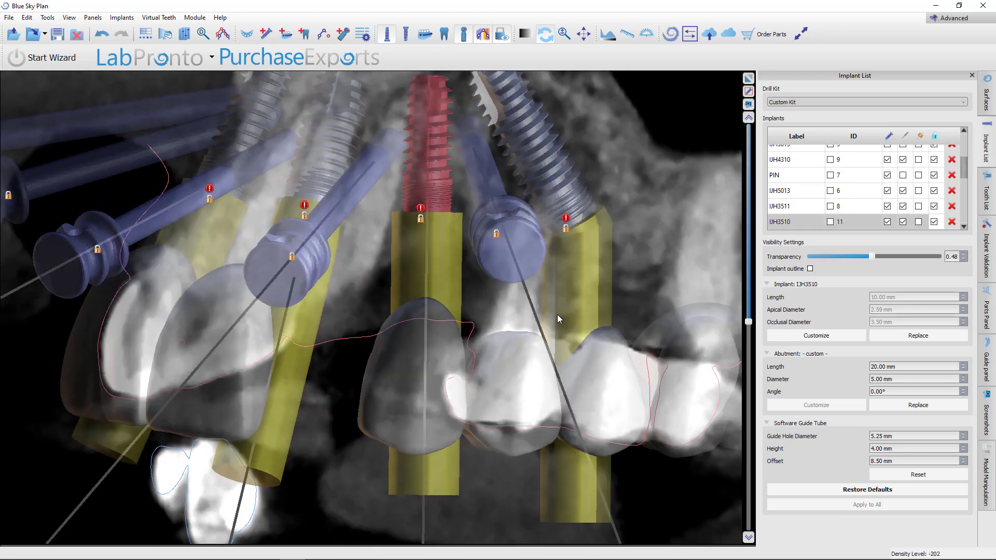
scroll(553, 315, "down", 12)
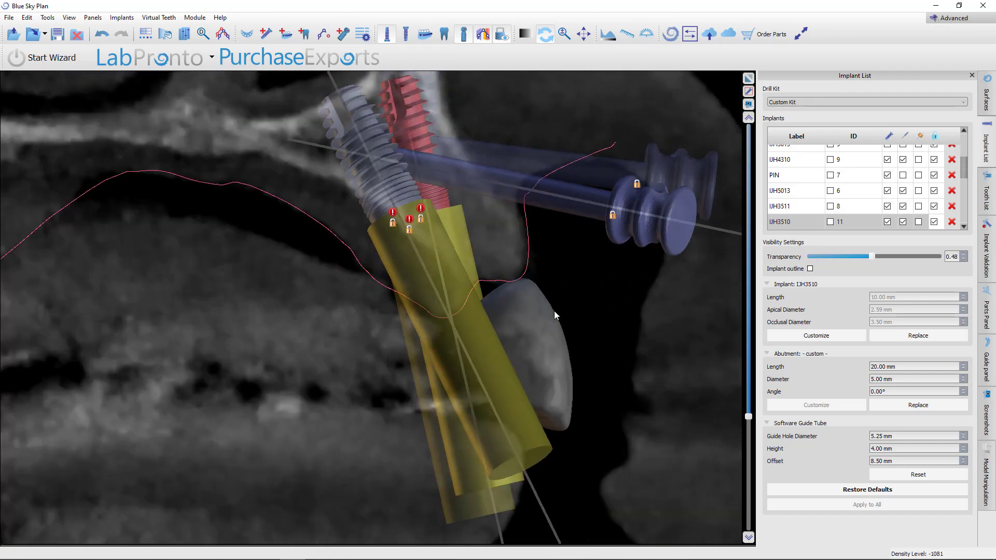
Select the IJH4313 implant and inspect it against the premolar denture teeth
scroll(554, 310, "up", 3)
mouse_move(534, 353)
scroll(534, 354, "down", 4)
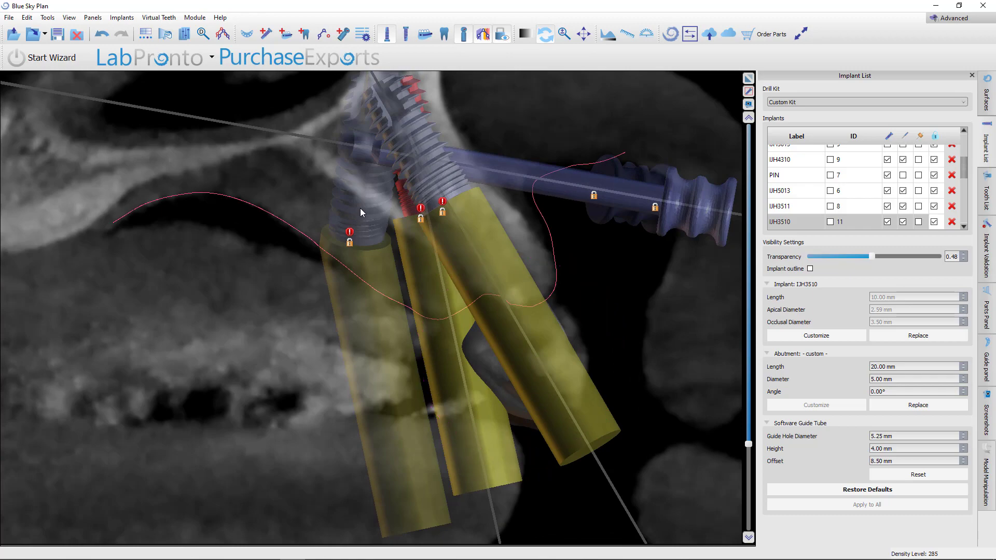
double_click(359, 208)
scroll(562, 340, "down", 4)
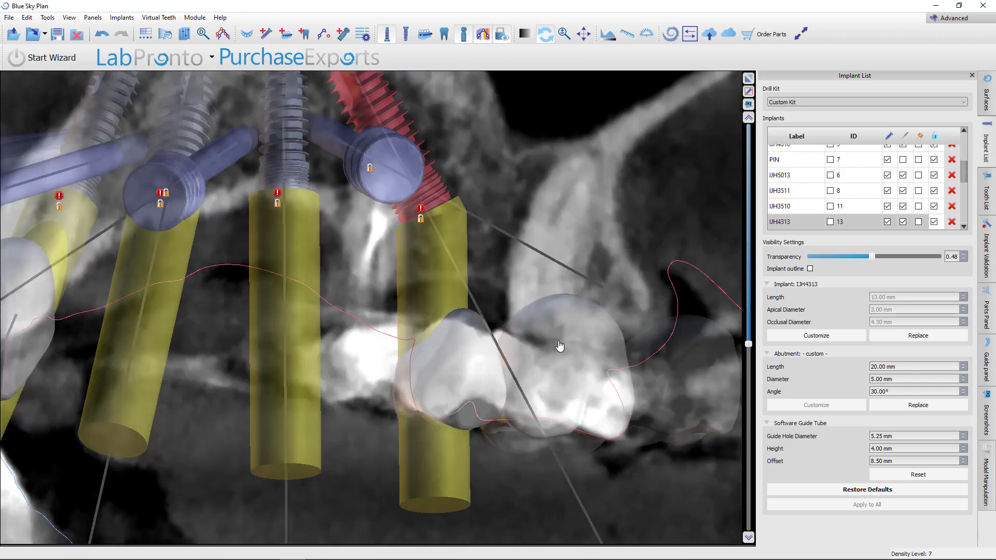
scroll(559, 340, "up", 6)
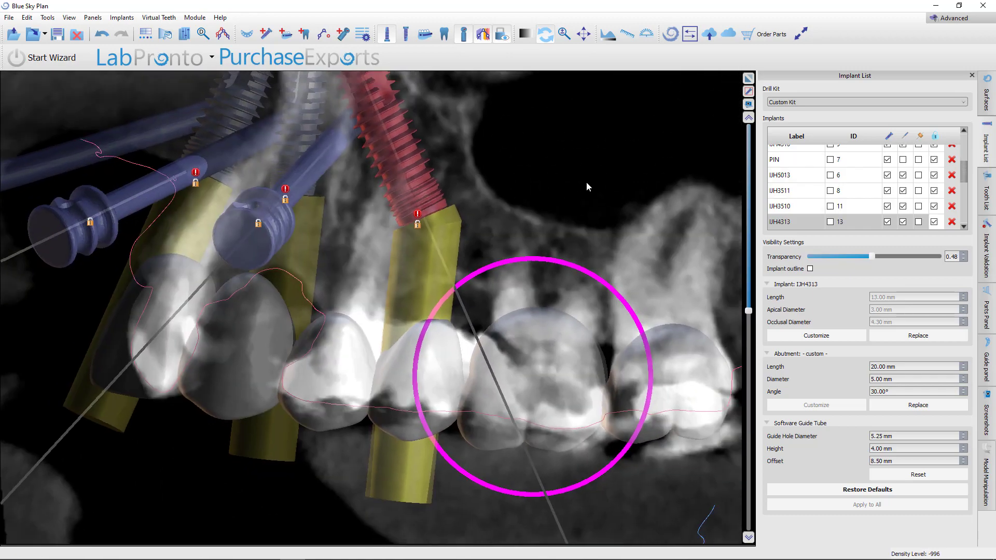
Orbit and scroll through slices around the IJH4313 implant to examine it against the neighbouring premolar teeth
right_click_drag(586, 183, 596, 245)
middle_click_drag(596, 244, 620, 232)
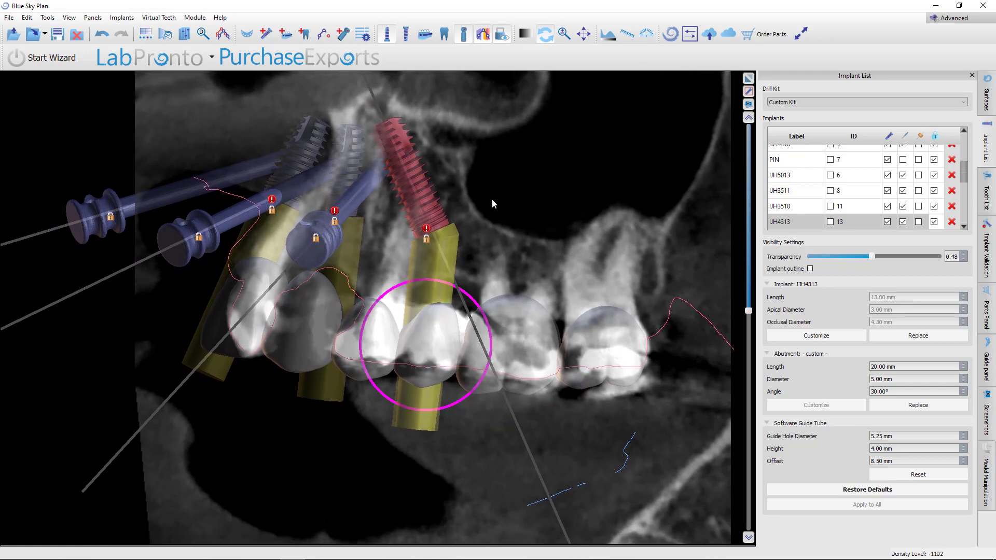
scroll(490, 224, "up", 5)
scroll(492, 224, "down", 10)
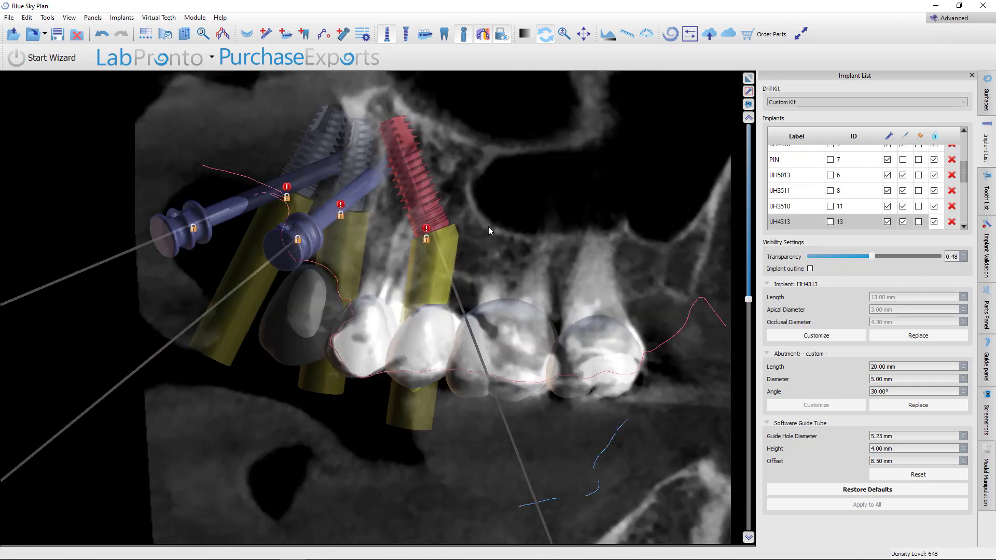
scroll(492, 225, "up", 3)
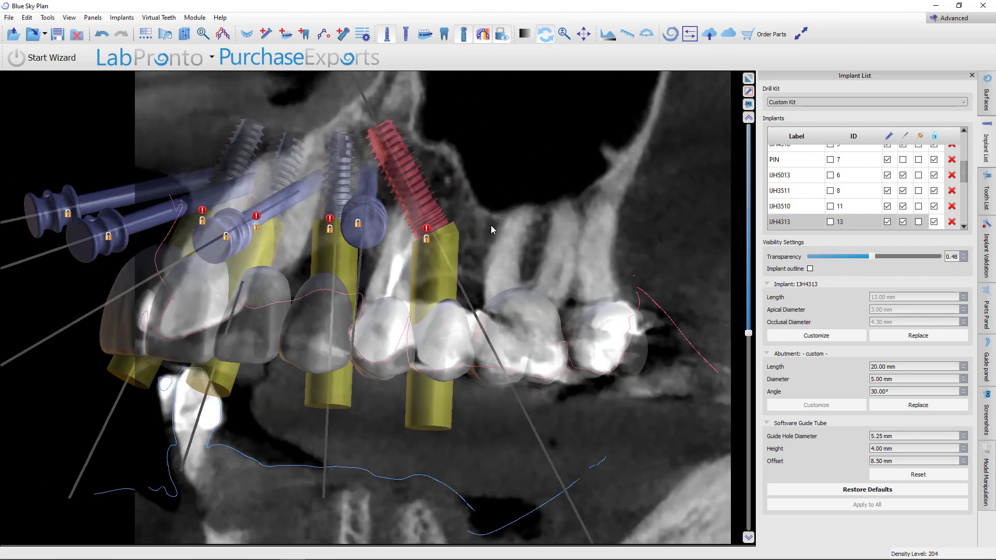
scroll(336, 336, "down", 7)
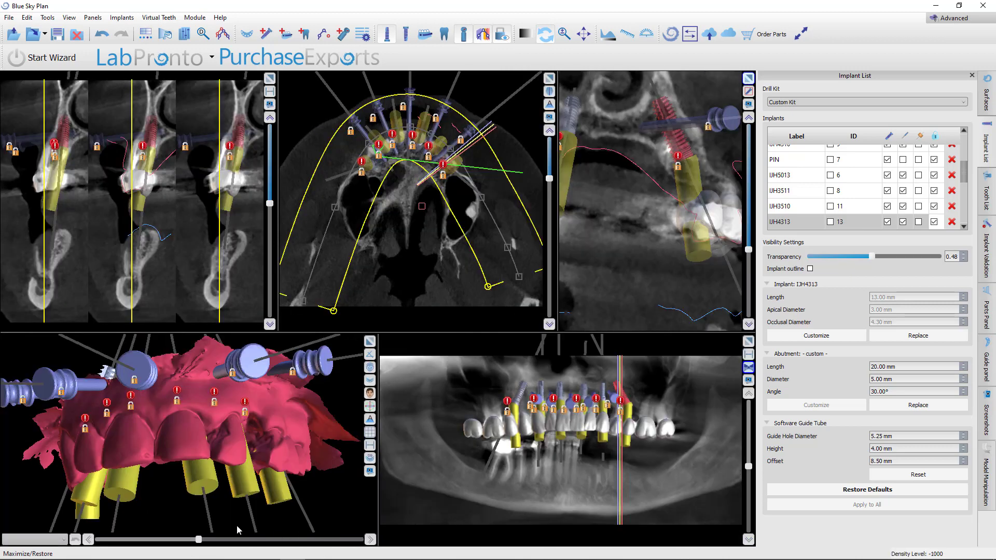
Orbit the 3D view to examine the maxillary implants and model from below
left_click_drag(238, 529, 183, 340)
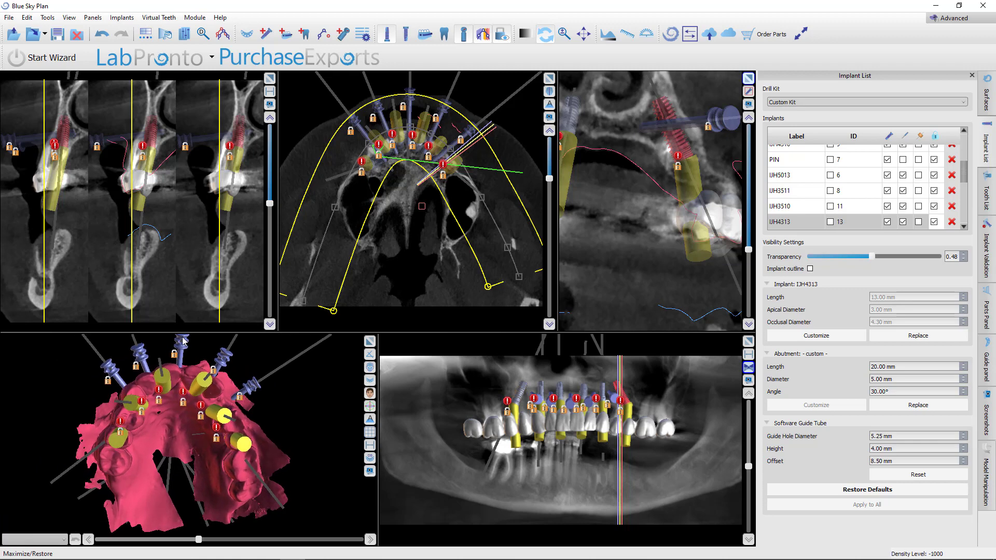
left_click_drag(283, 351, 285, 396)
left_click_drag(292, 402, 291, 404)
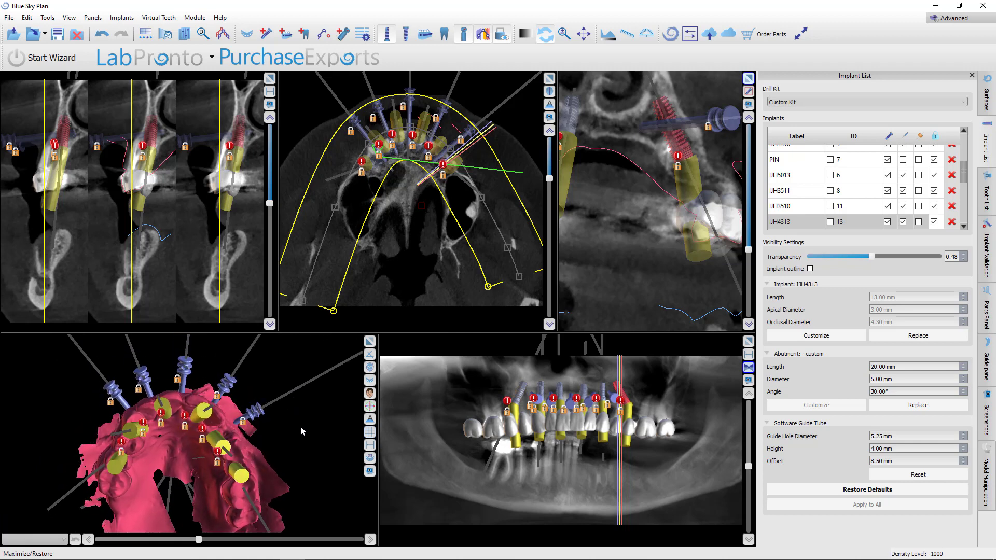
left_click_drag(299, 434, 323, 413)
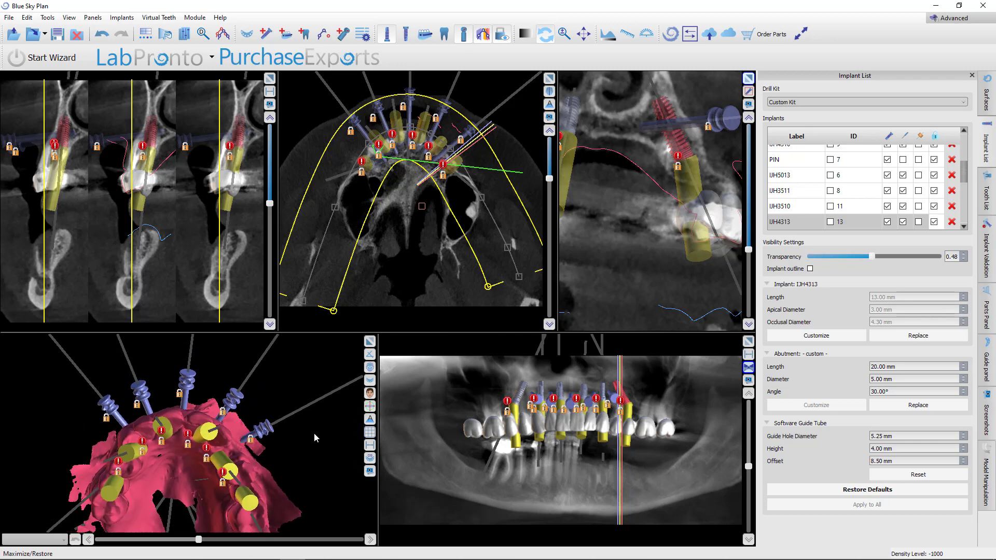
Hide the Max Model Stitched to CT surface and show the Mandible Stitched to CT surface
left_click(990, 98)
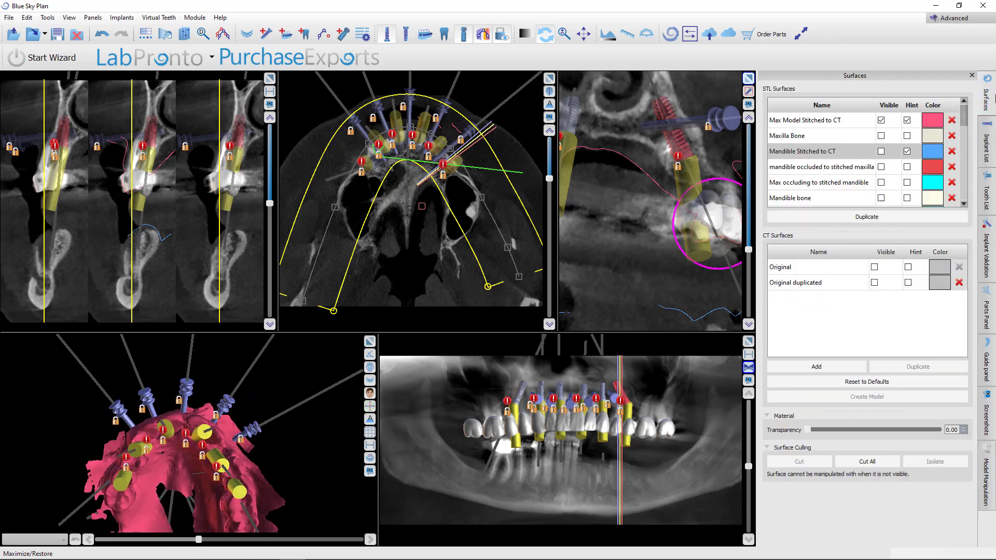
left_click(880, 151)
left_click(880, 120)
key("f")
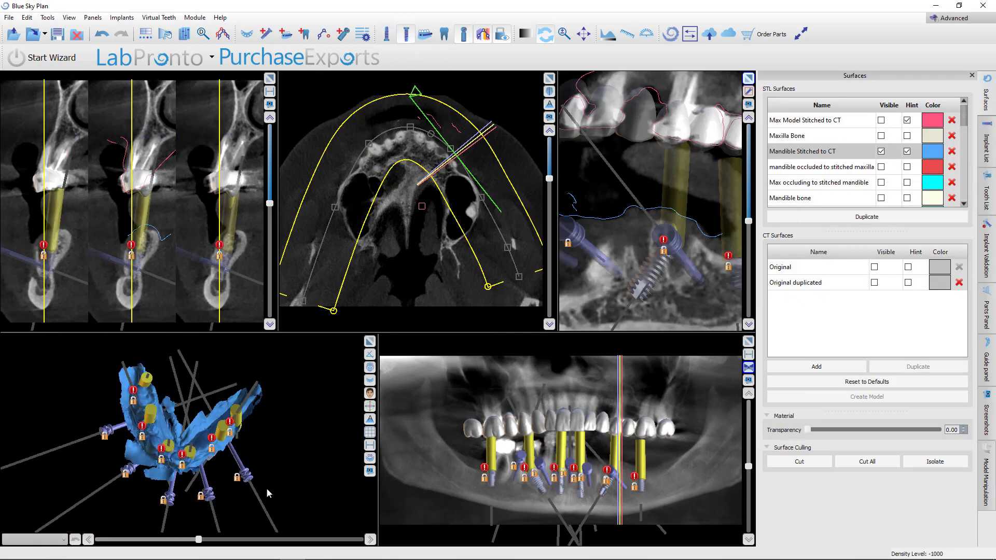
Maximize the 3D view and orbit it to examine the mandibular implants and model
left_click(369, 341)
left_click_drag(381, 484, 334, 111)
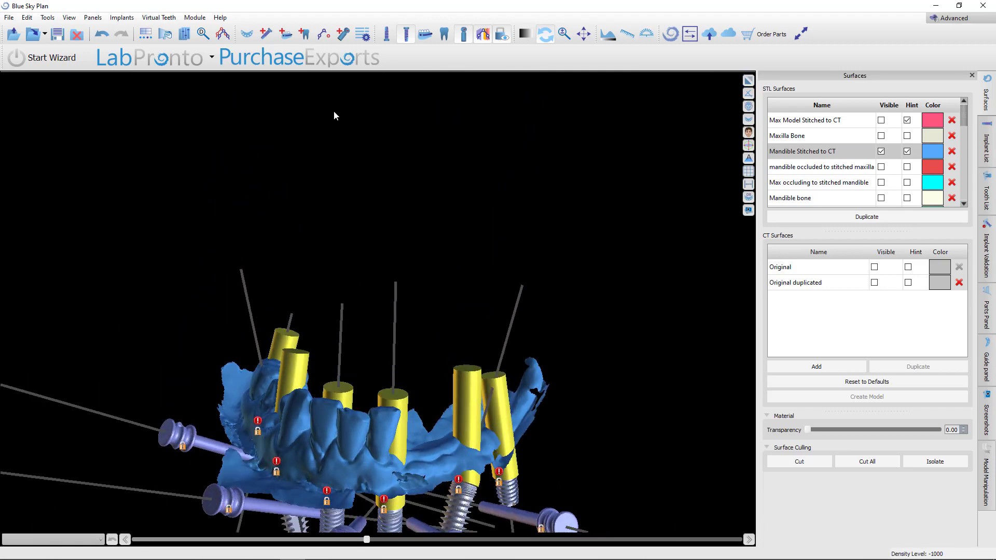
left_click_drag(632, 334, 389, 360)
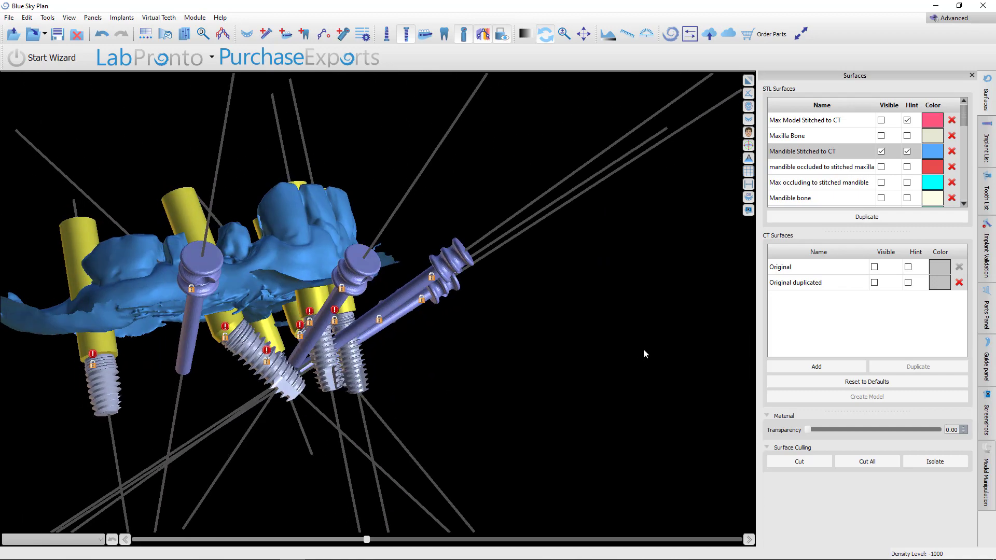
left_click_drag(644, 349, 450, 483)
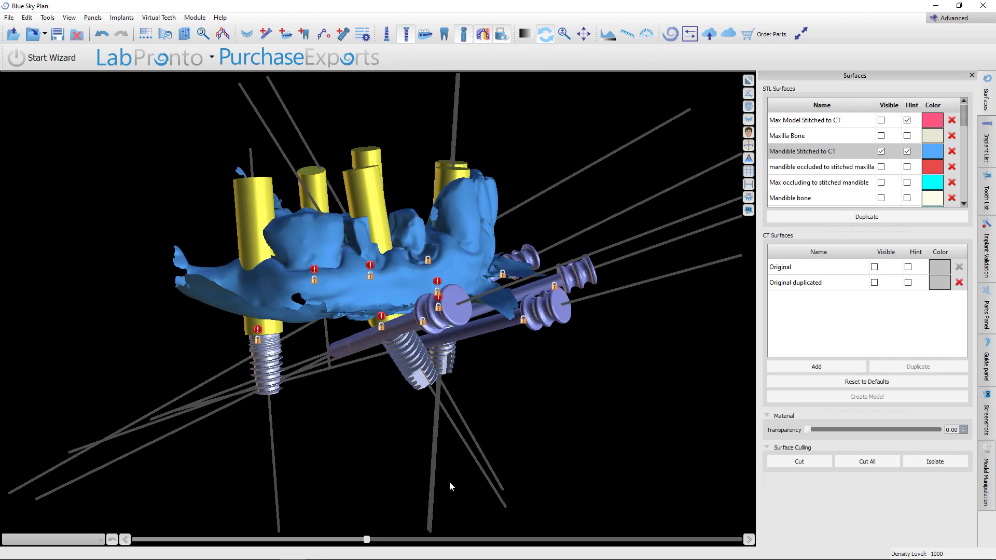
Select the IJH4308 and IJH4306 implants in the 3D view and examine the arch from below
left_click(269, 368)
left_click_drag(591, 394, 507, 339)
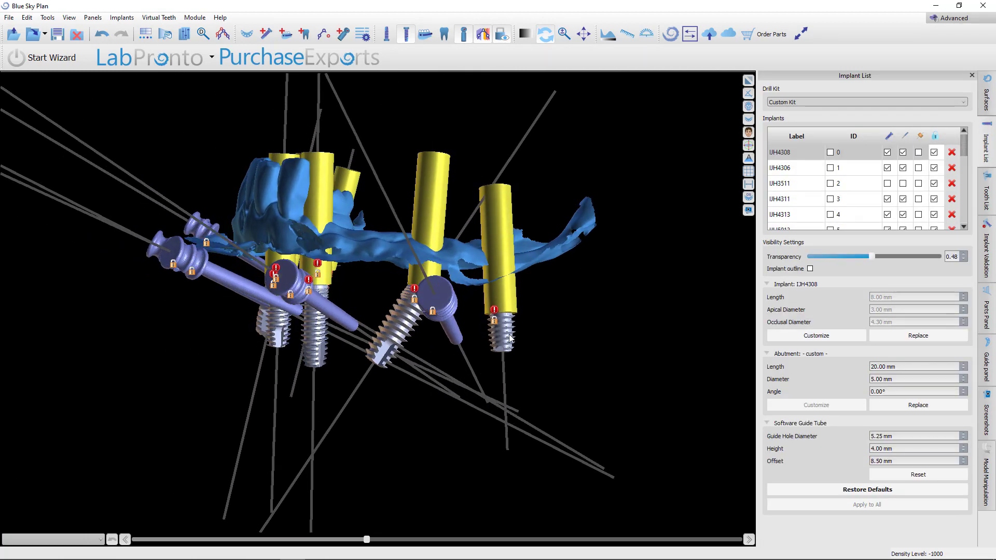
left_click(511, 338)
left_click_drag(176, 402, 366, 494)
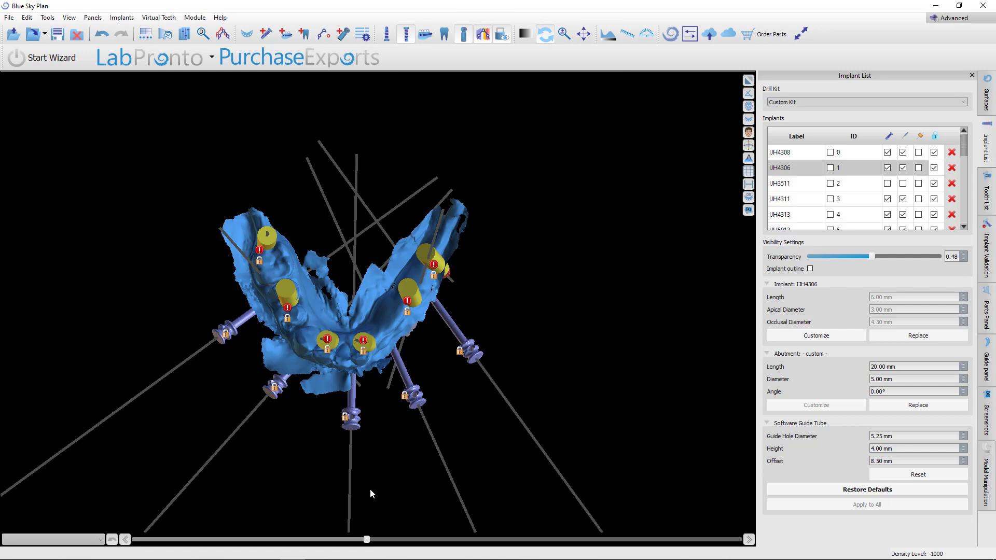
Select the IJH4308 implant and examine it in the maximized cross-sectional view
left_click(748, 92)
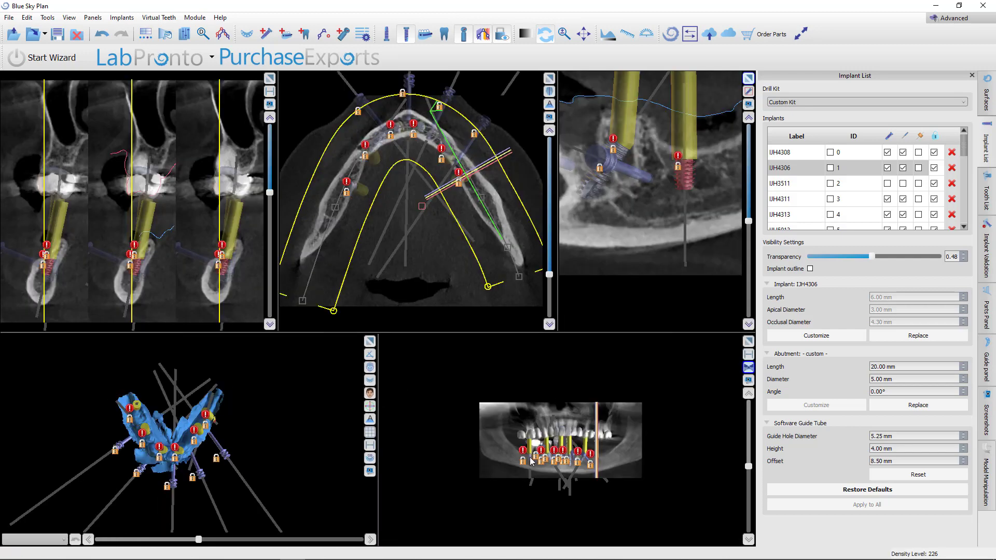
left_click(530, 458)
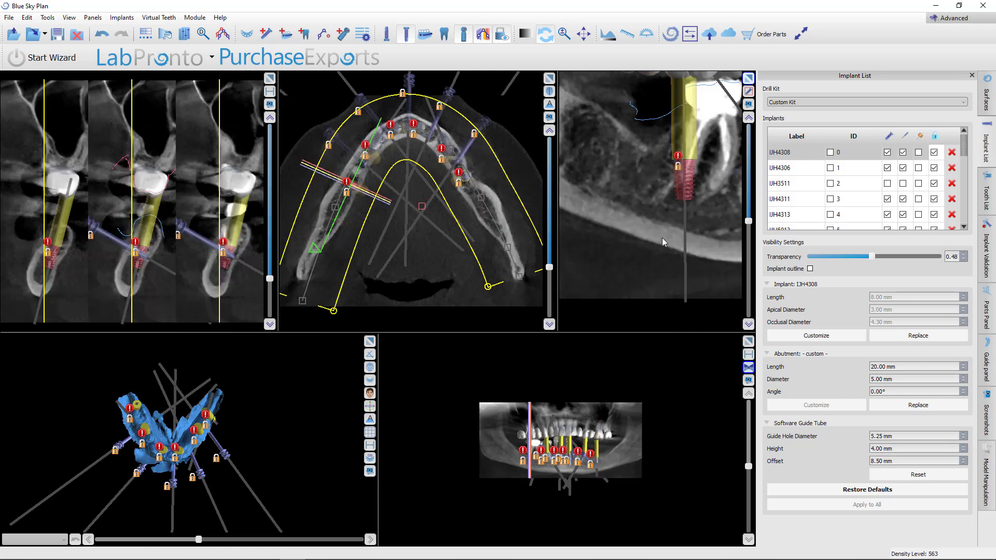
scroll(667, 160, "up", 3)
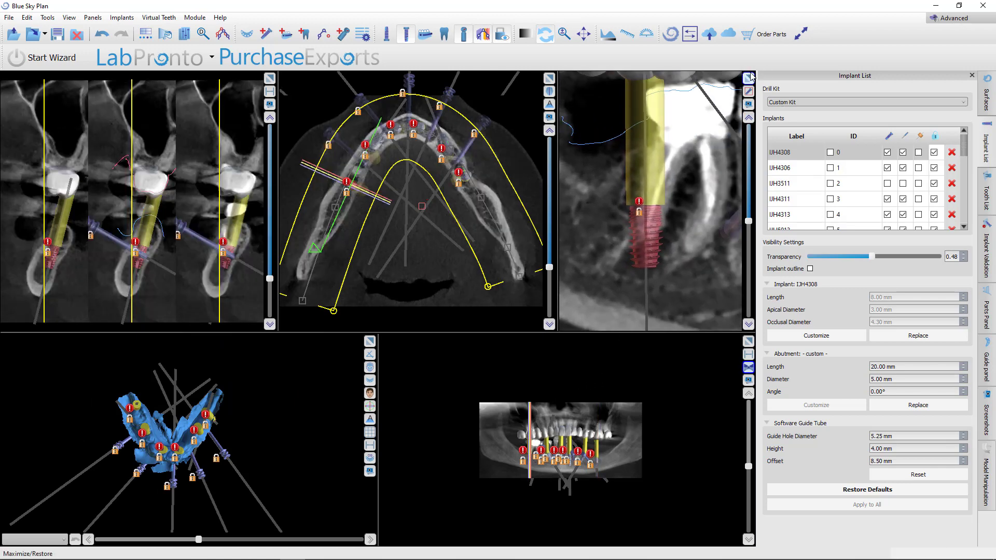
left_click(748, 78)
scroll(453, 399, "up", 7)
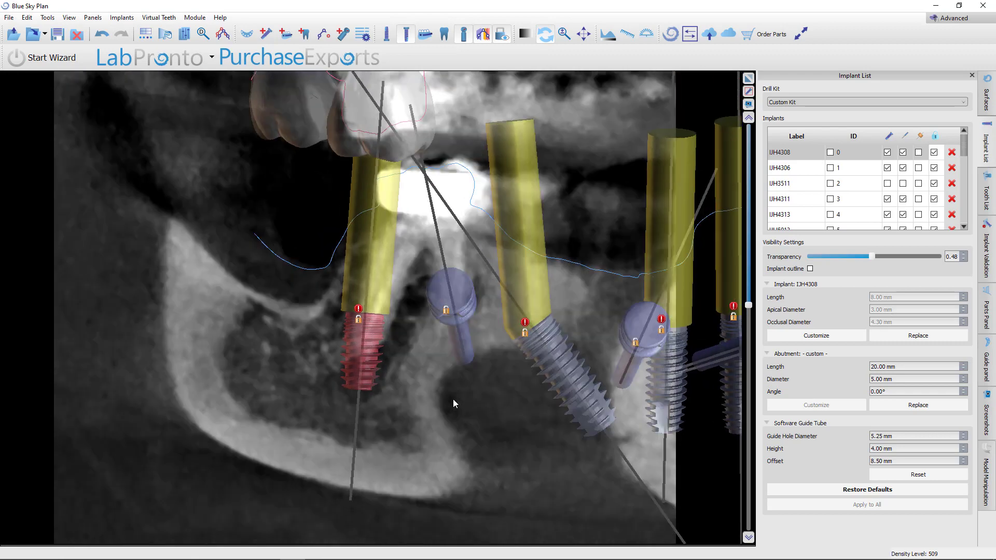
scroll(453, 396, "down", 4)
Scroll through the mandibular slices to review the IJH5013 implant against the denture teeth
left_click(424, 37)
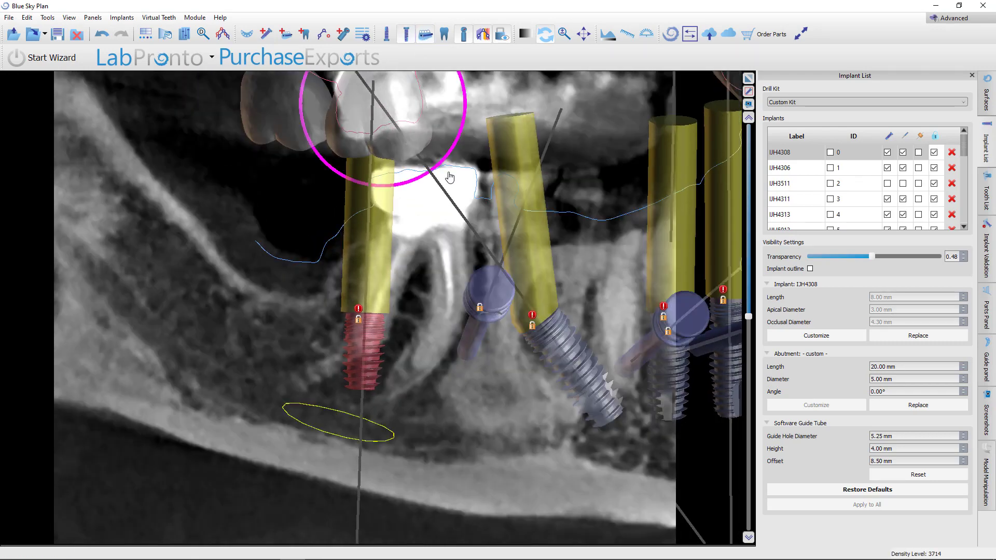
scroll(437, 380, "down", 5)
scroll(436, 381, "up", 4)
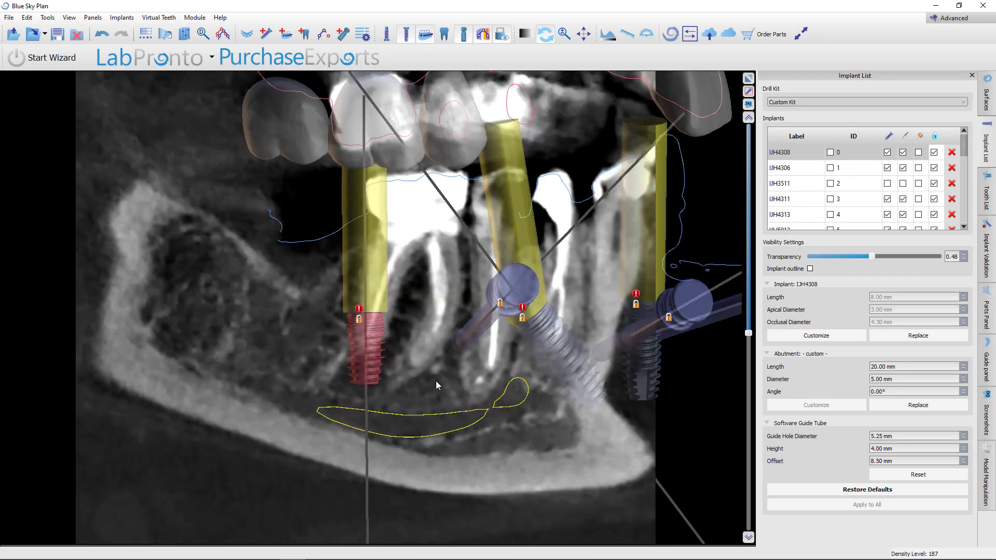
scroll(436, 382, "up", 2)
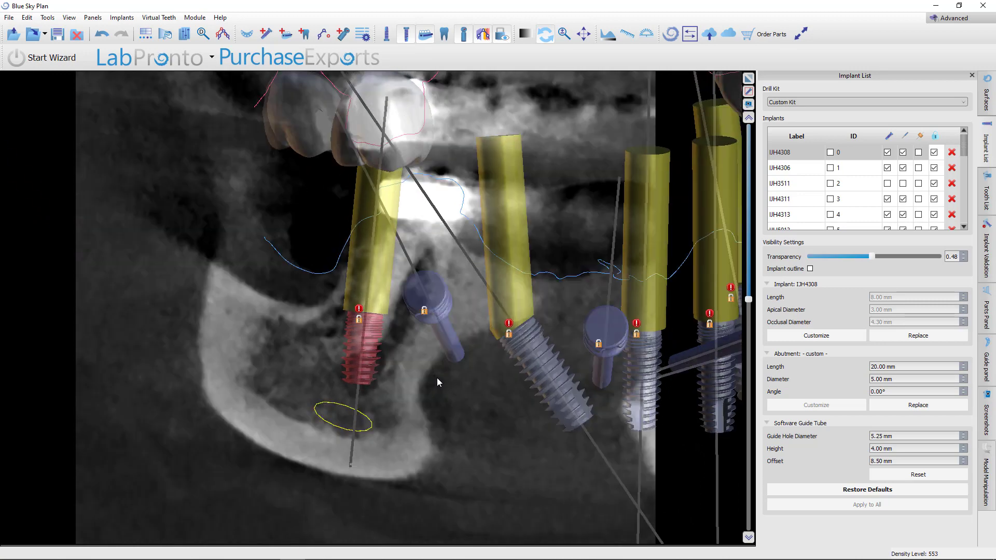
scroll(534, 360, "down", 3)
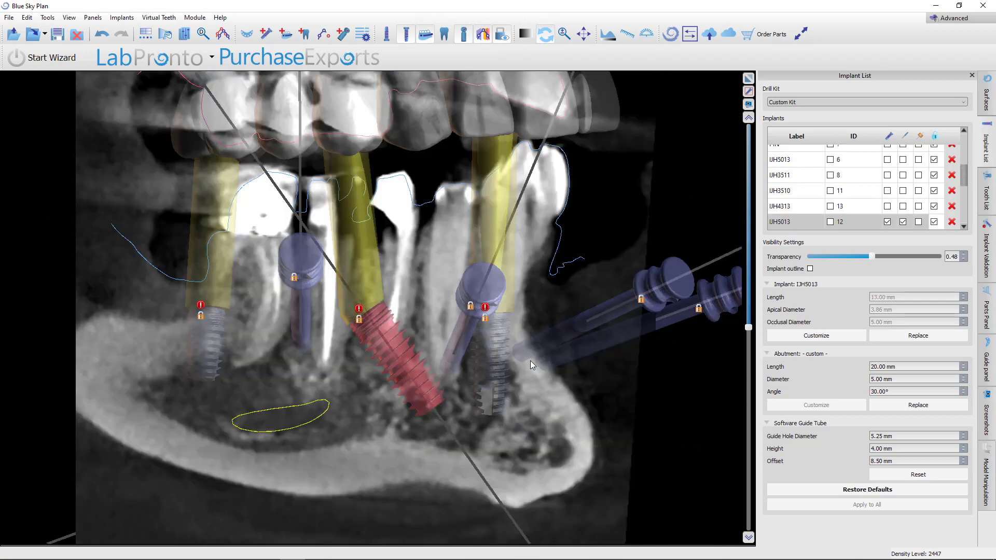
scroll(528, 359, "down", 2)
scroll(528, 359, "up", 5)
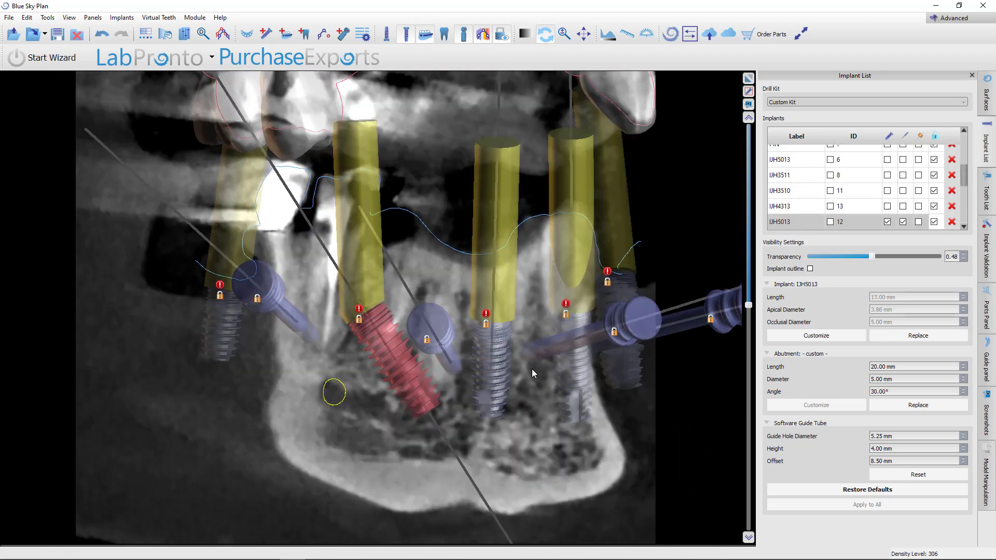
scroll(530, 369, "up", 1)
scroll(527, 366, "up", 3)
scroll(527, 366, "down", 8)
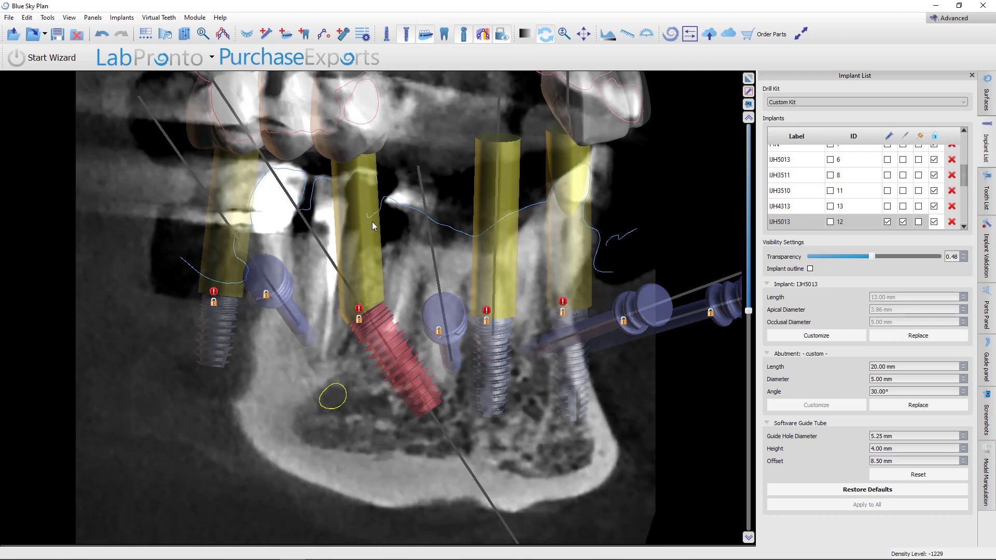
Select the IJH4311 implant and scroll through its cross-sections against the bone and teeth
left_click(500, 368)
scroll(516, 397, "up", 20)
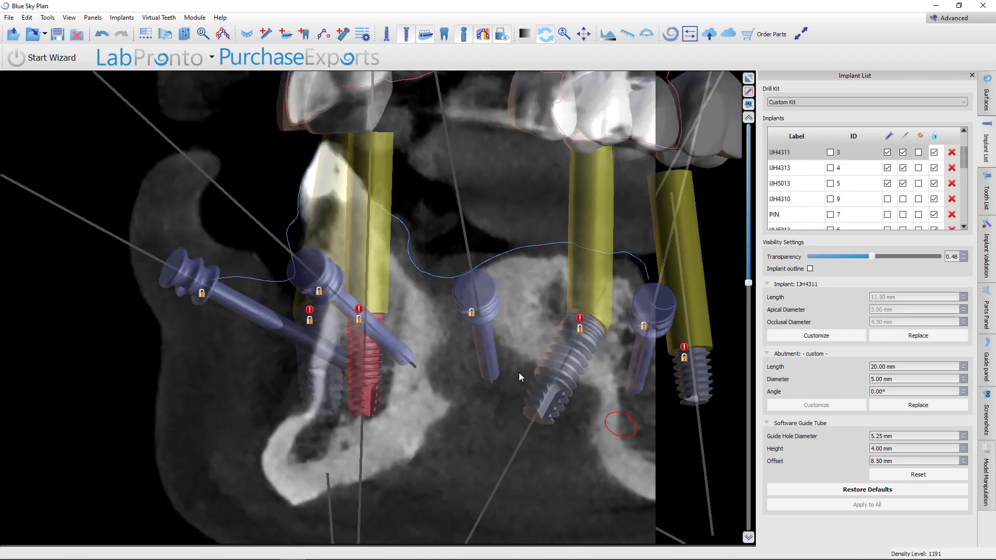
scroll(533, 308, "up", 2)
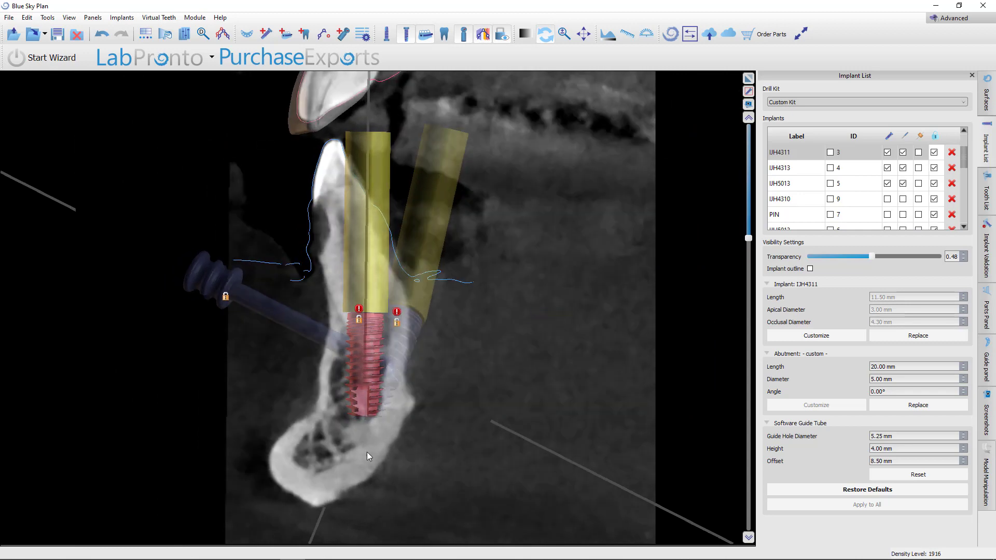
scroll(517, 248, "down", 17)
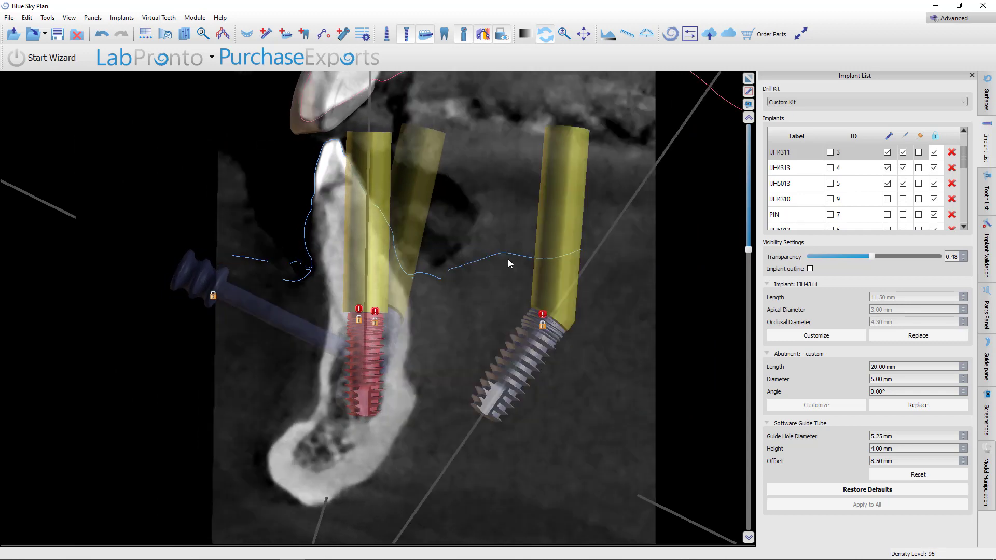
scroll(503, 272, "down", 4)
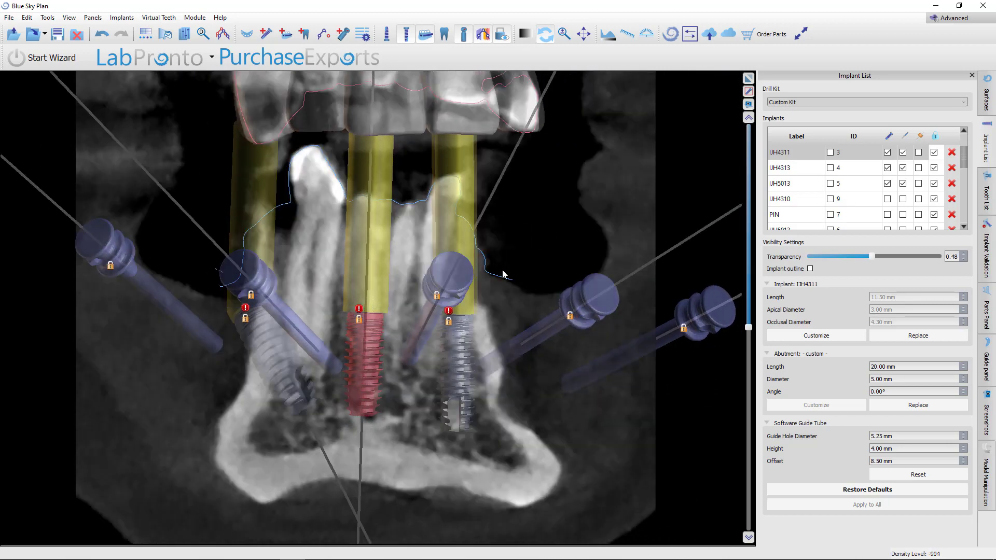
Select the IJH4313 implant and scroll through its cross-sections to check its bone position
left_click(453, 349)
scroll(499, 290, "up", 15)
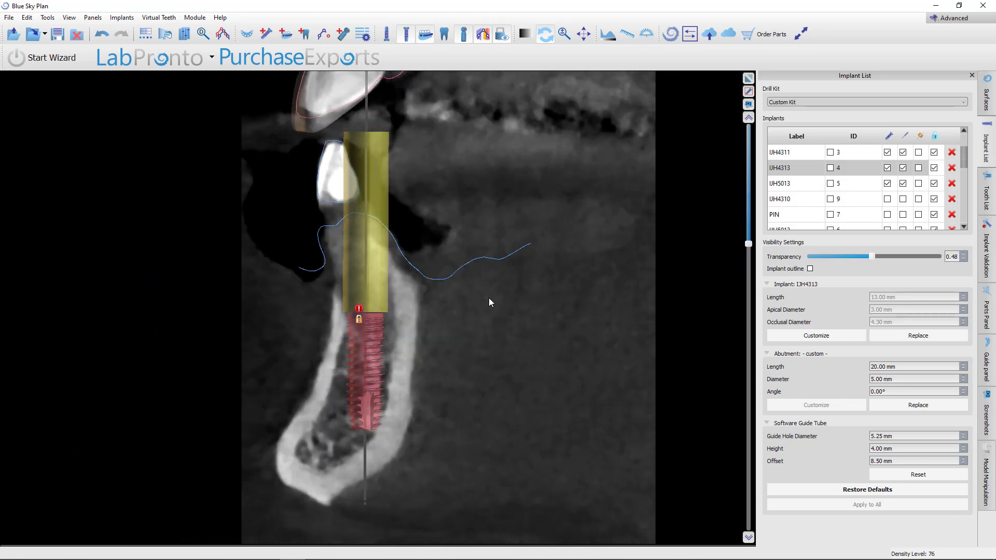
scroll(488, 298, "down", 6)
scroll(487, 301, "down", 2)
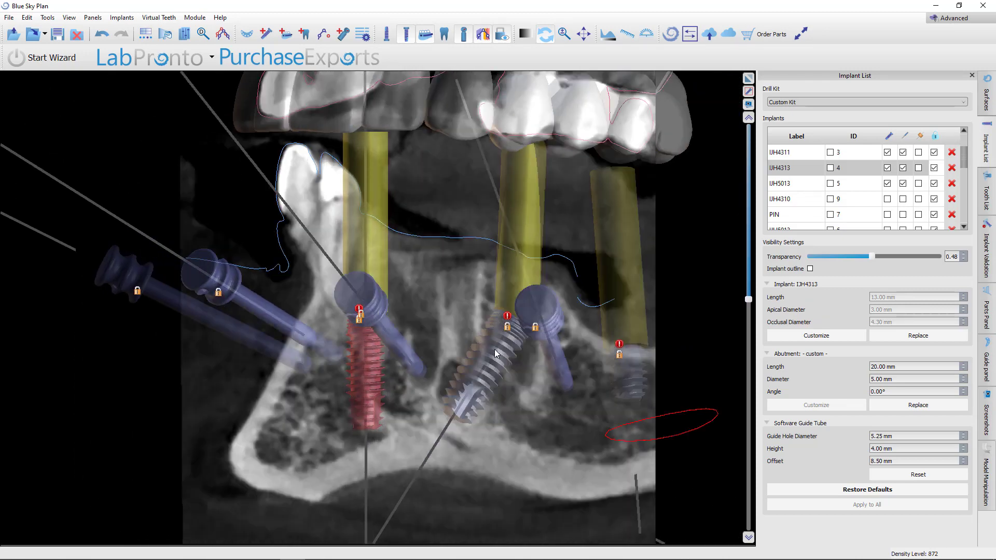
Select the IJH5013 implant and scroll through its cross-sections to check its angle in the bone
left_click(490, 351)
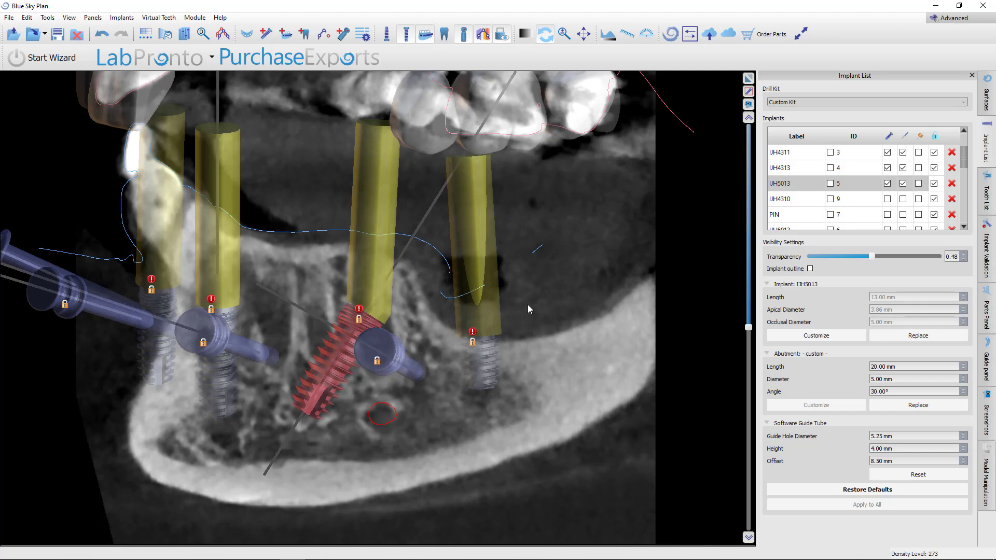
scroll(518, 303, "up", 14)
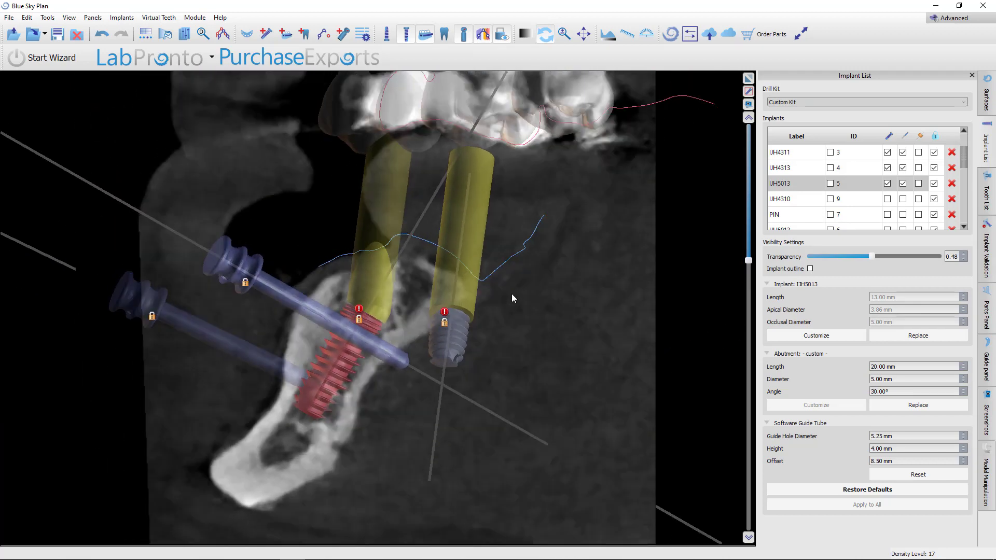
scroll(512, 294, "up", 17)
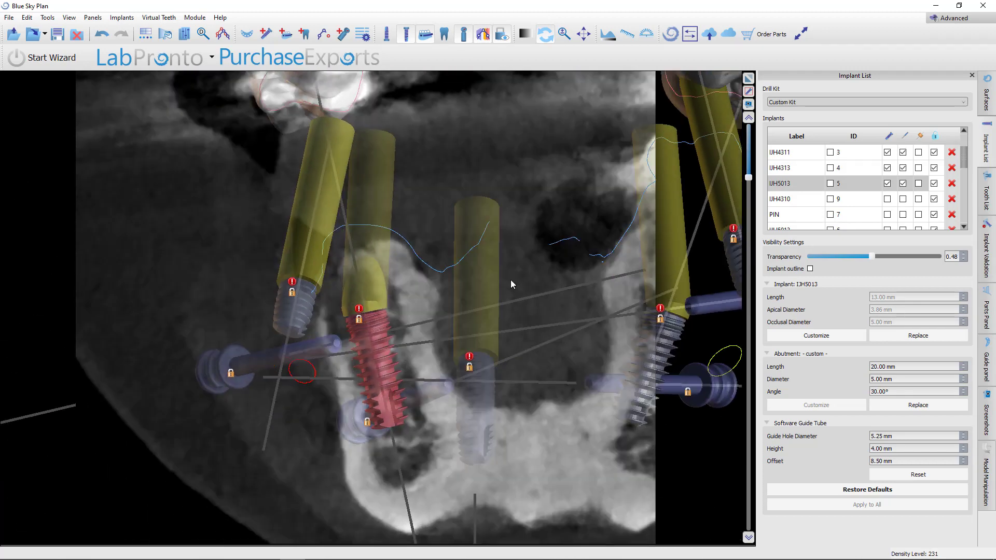
scroll(510, 277, "down", 6)
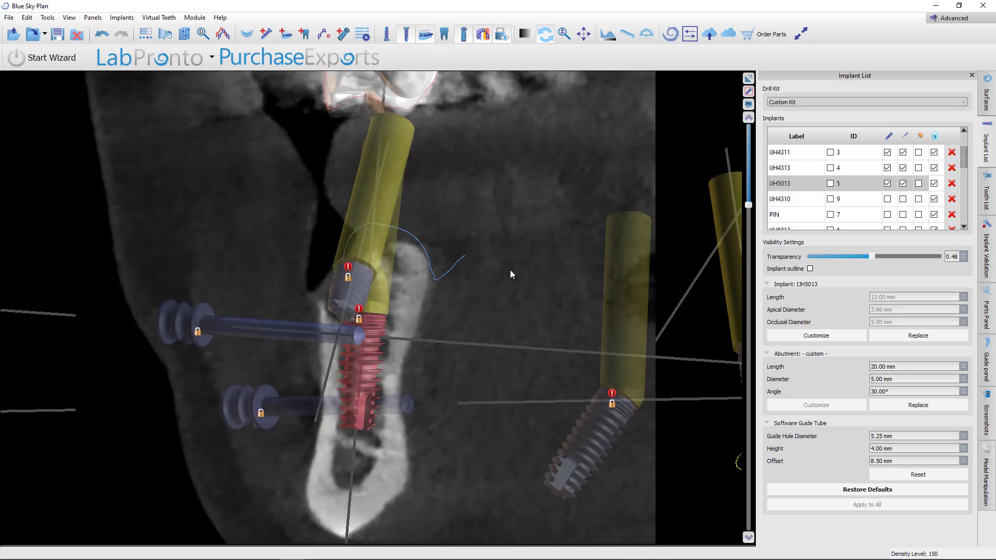
scroll(509, 272, "down", 3)
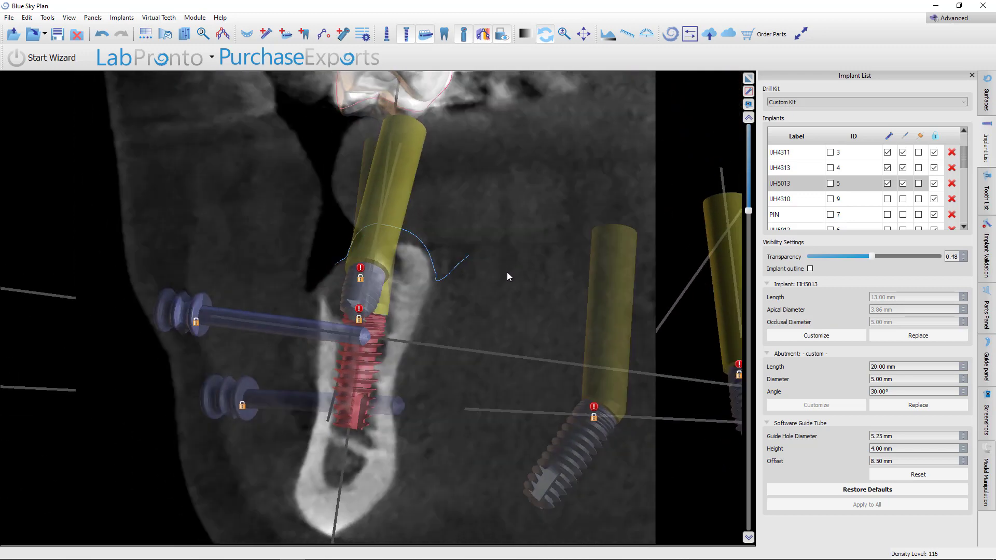
Maximize the slice view and scroll through the mandibular cross-sections around the IJH5013 implant
scroll(507, 276, "down", 7)
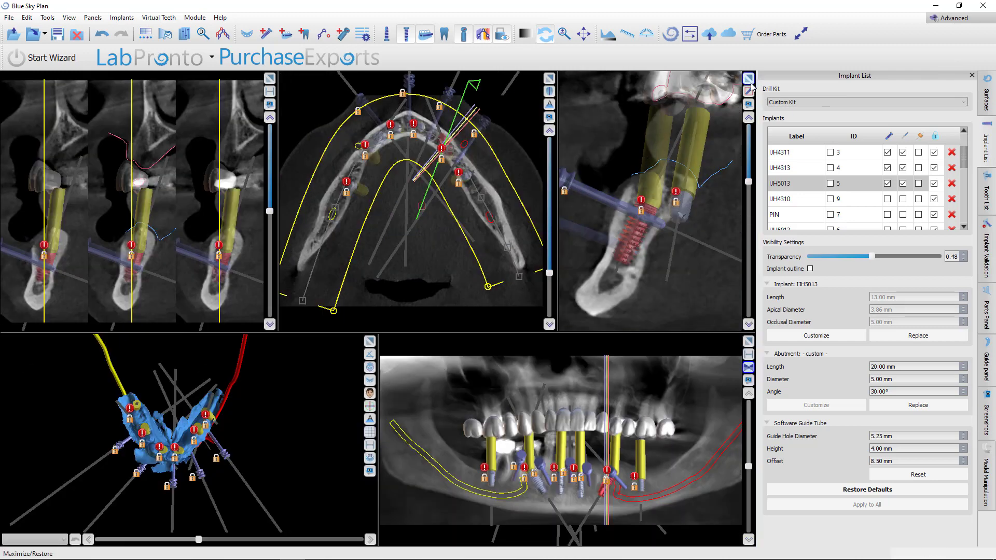
left_click(748, 79)
scroll(527, 356, "up", 14)
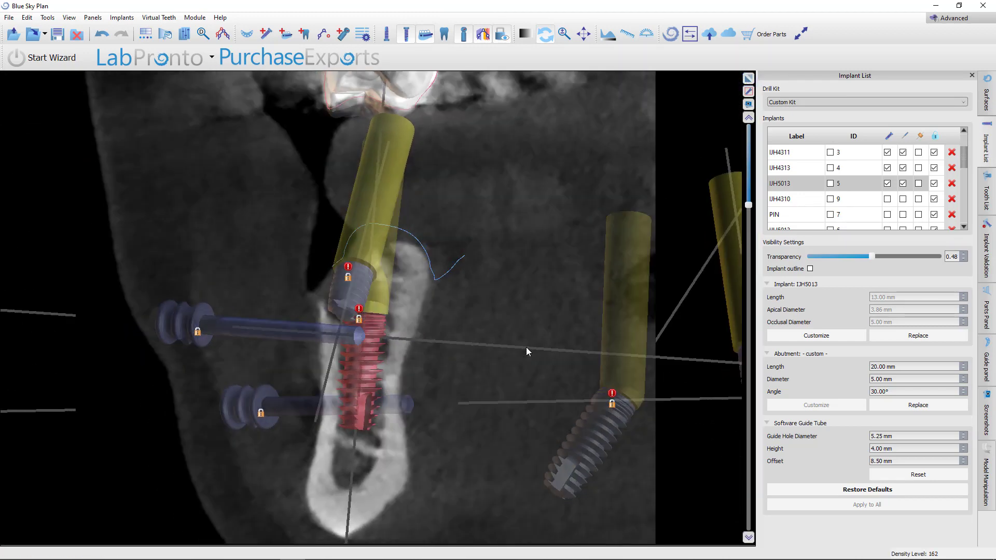
scroll(523, 343, "down", 6)
scroll(450, 343, "down", 13)
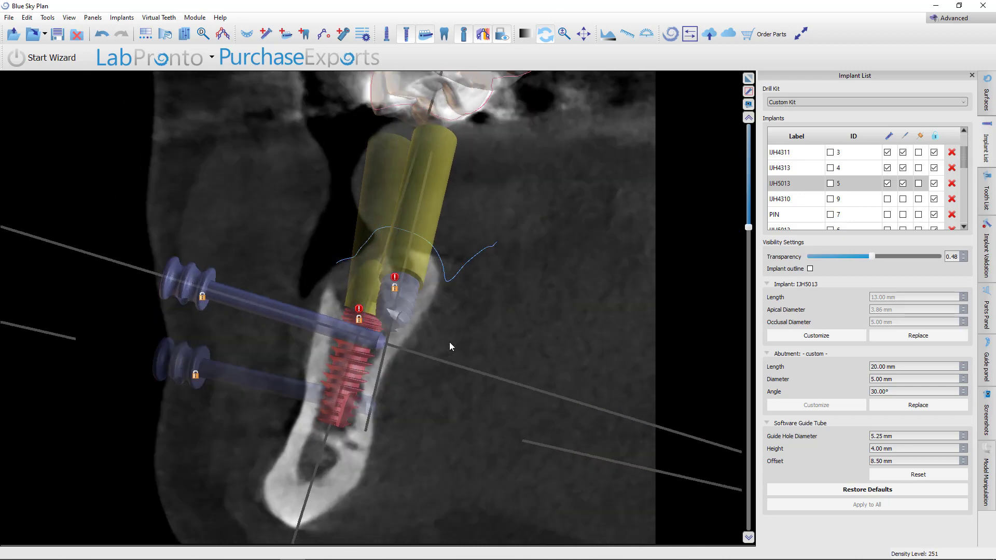
scroll(448, 337, "down", 18)
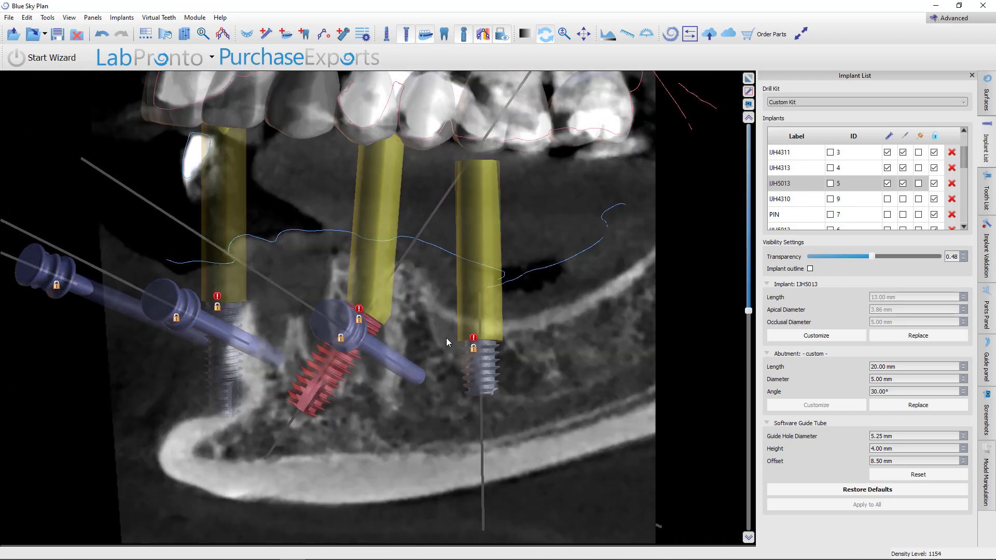
scroll(445, 339, "down", 3)
scroll(445, 339, "up", 5)
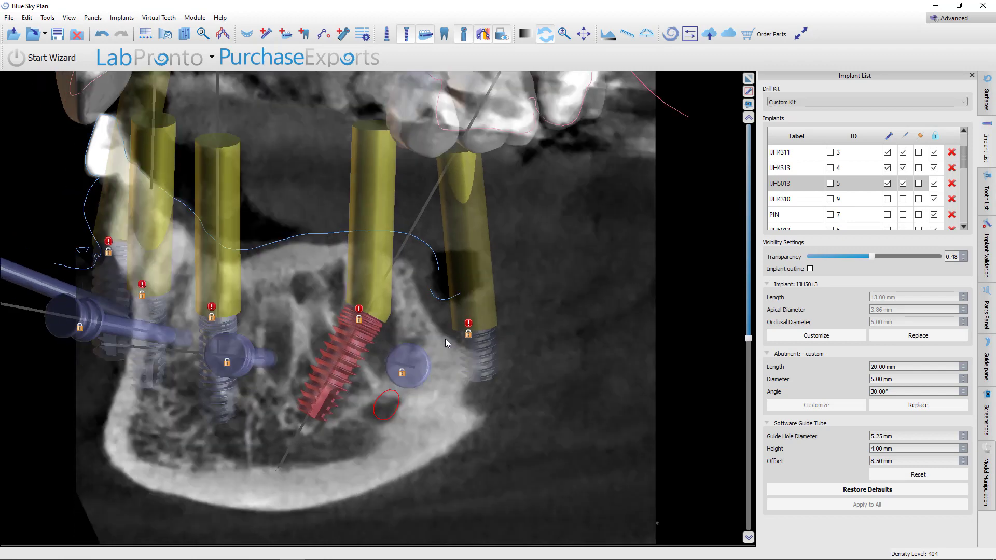
scroll(443, 339, "down", 2)
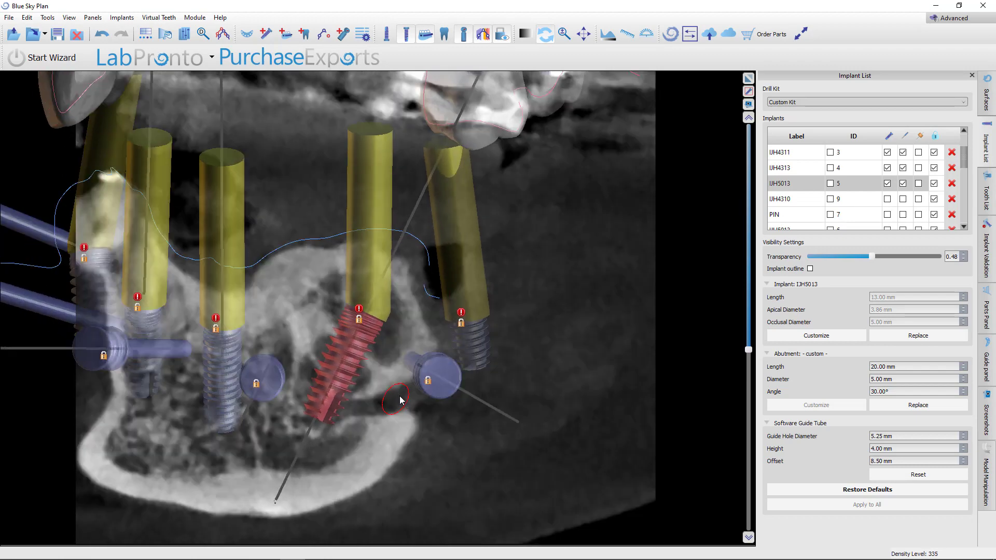
scroll(465, 399, "up", 2)
scroll(363, 418, "down", 2)
scroll(511, 303, "down", 3)
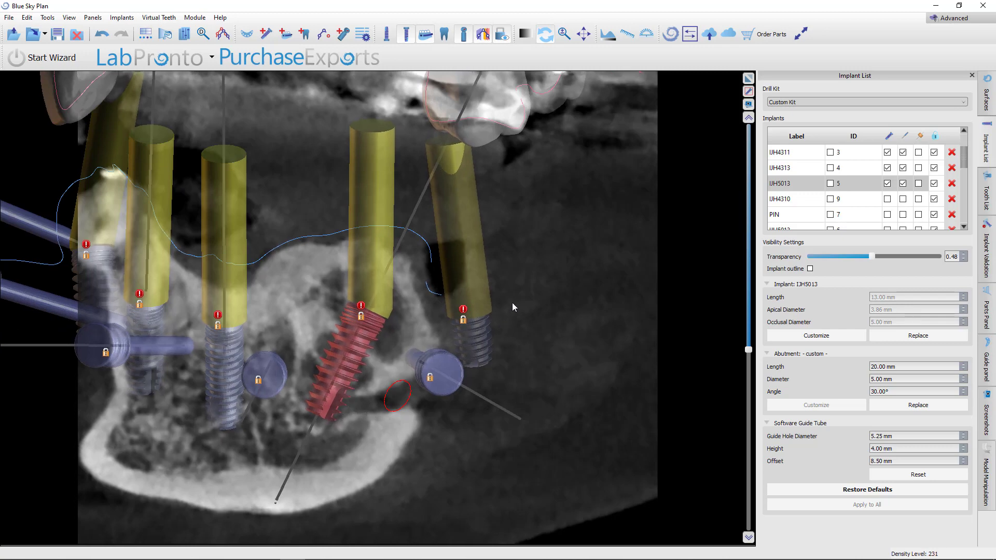
scroll(534, 289, "up", 5)
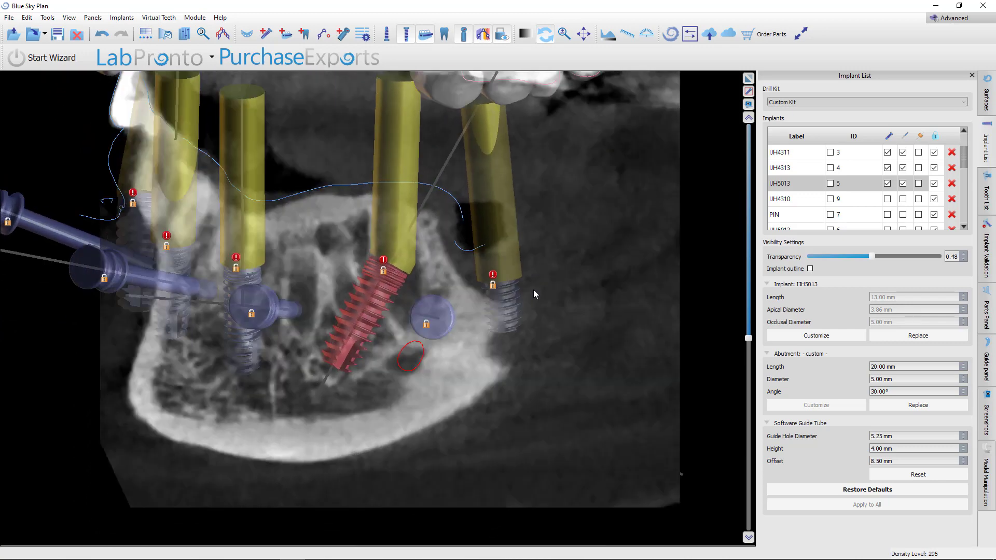
Maximize the axial view, zoom in on the mandibular arch and scroll through its axial slices to check implant positions
left_click(750, 81)
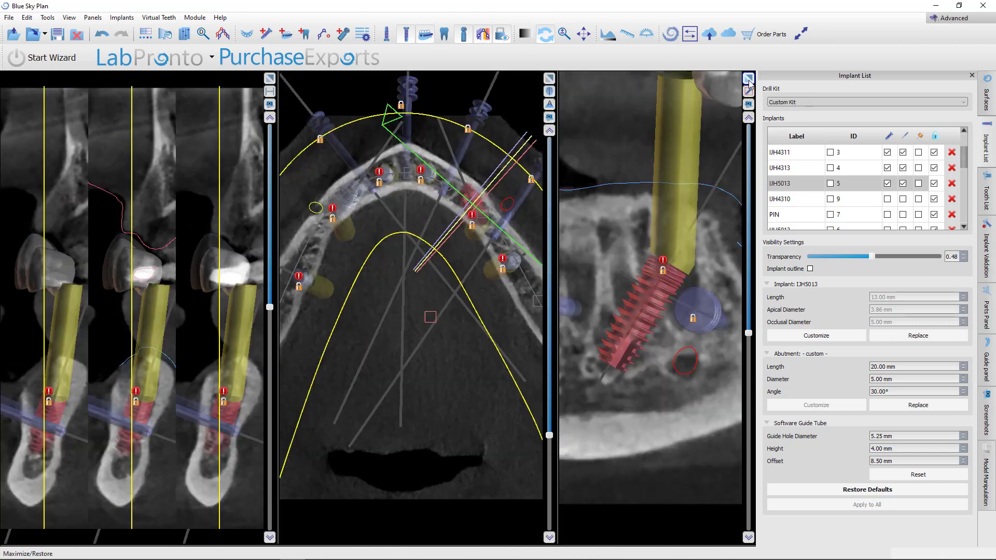
left_click(548, 79)
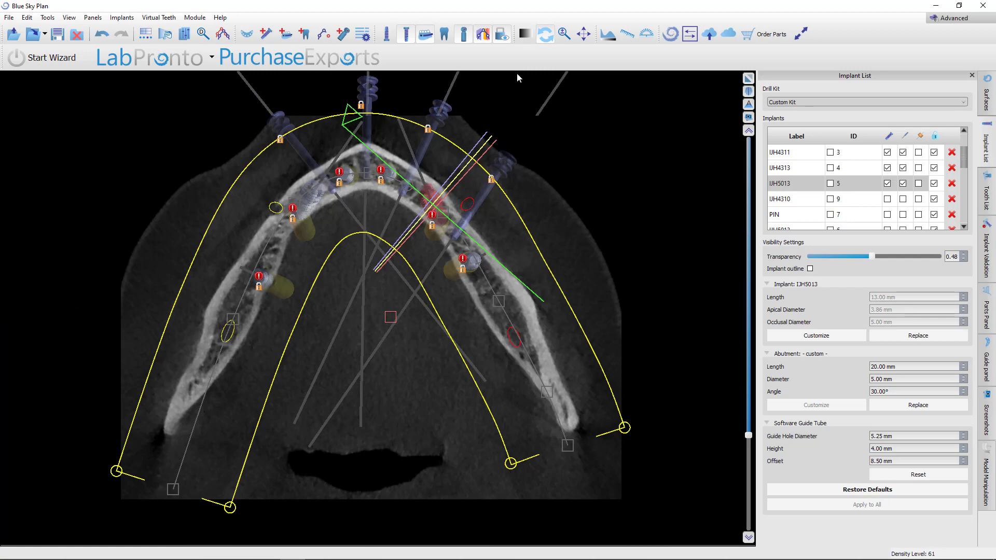
left_click(485, 36)
right_click_drag(621, 290, 634, 163)
middle_click_drag(633, 163, 576, 272)
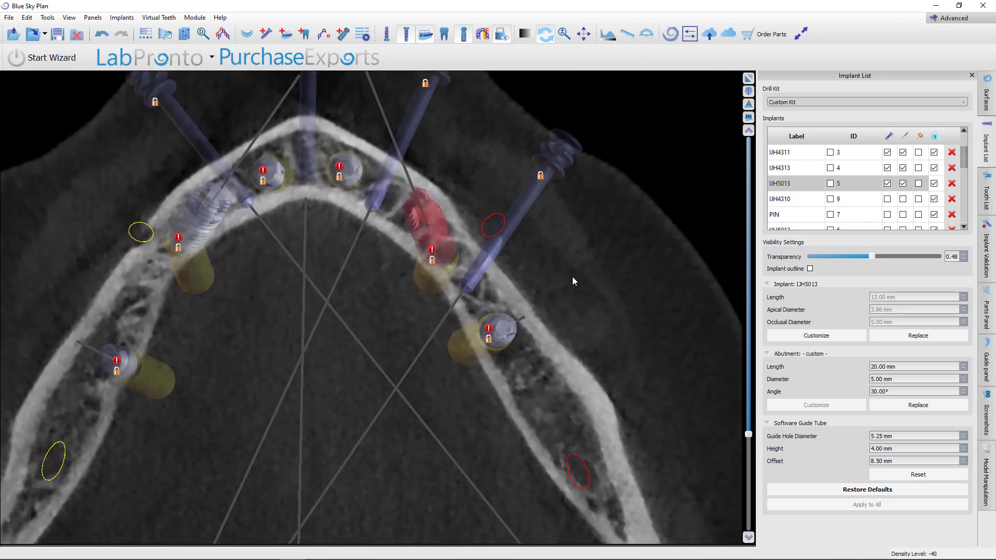
scroll(574, 277, "up", 7)
scroll(576, 283, "down", 5)
scroll(577, 280, "down", 6)
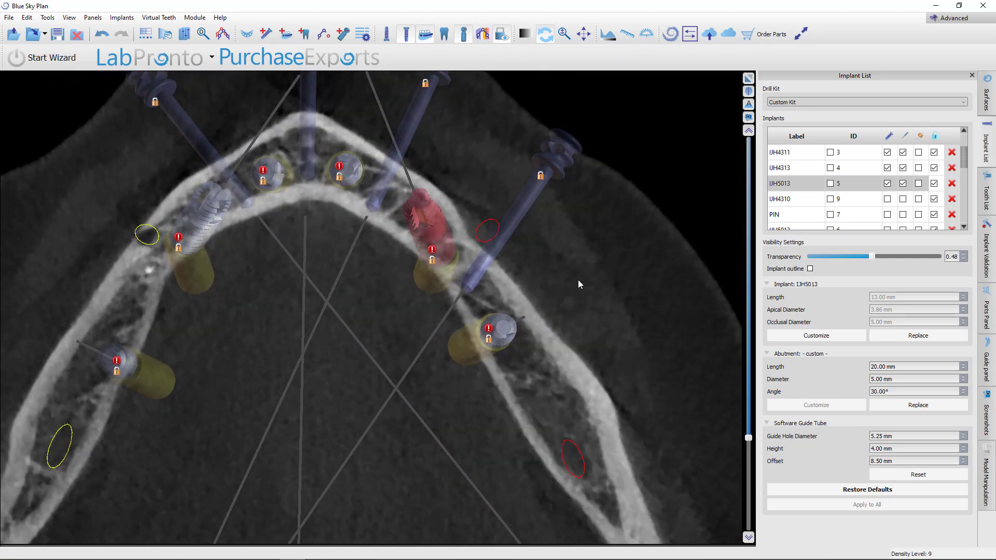
scroll(577, 276, "down", 5)
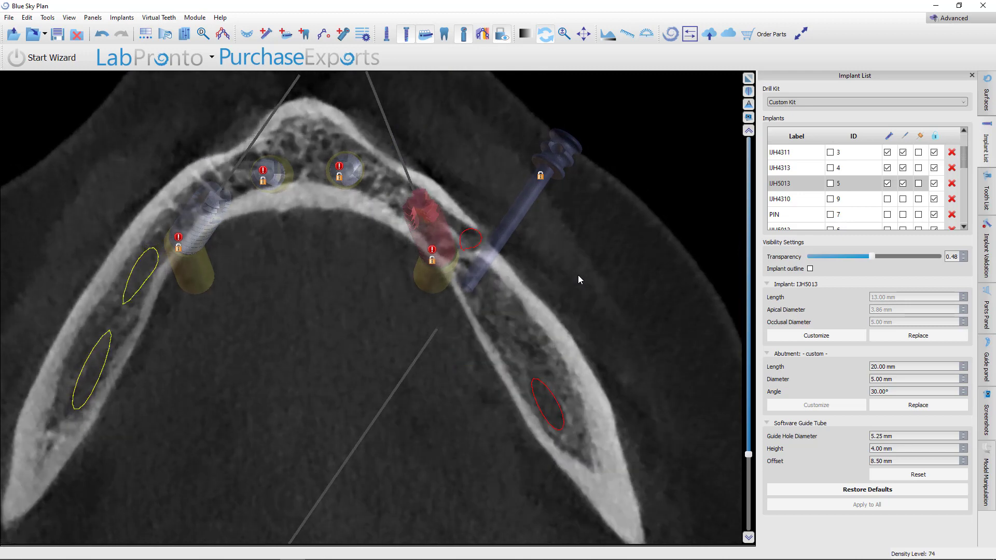
scroll(578, 273, "up", 5)
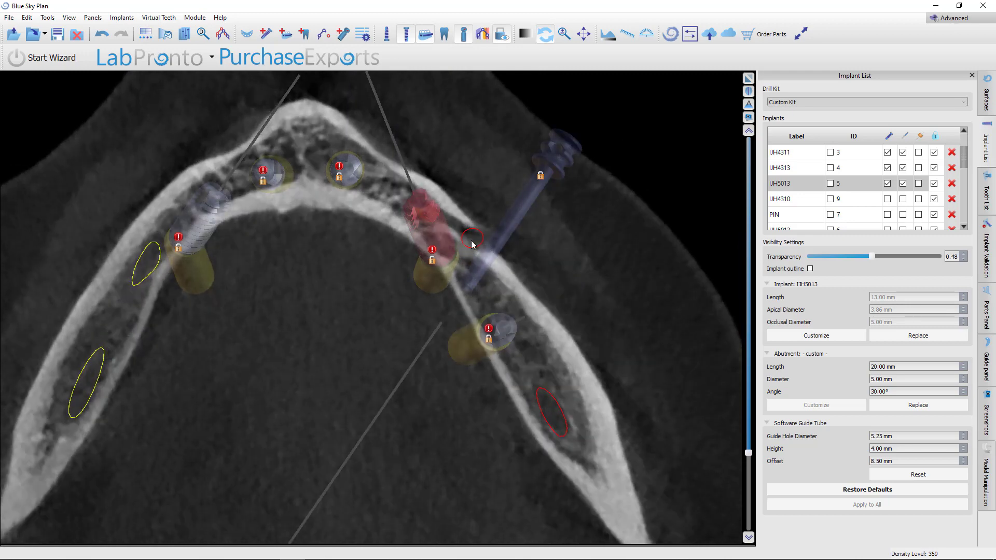
scroll(477, 240, "down", 4)
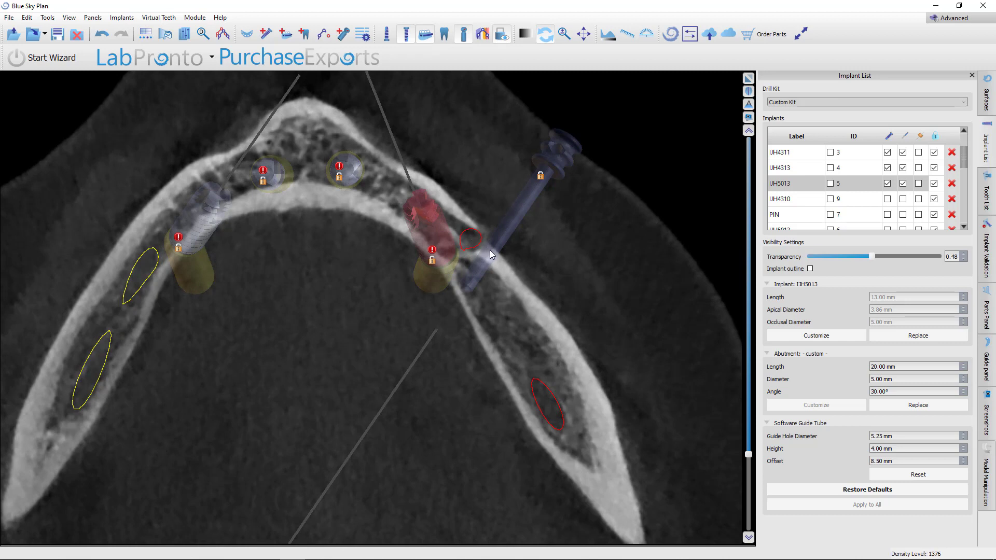
middle_click_drag(490, 250, 497, 298)
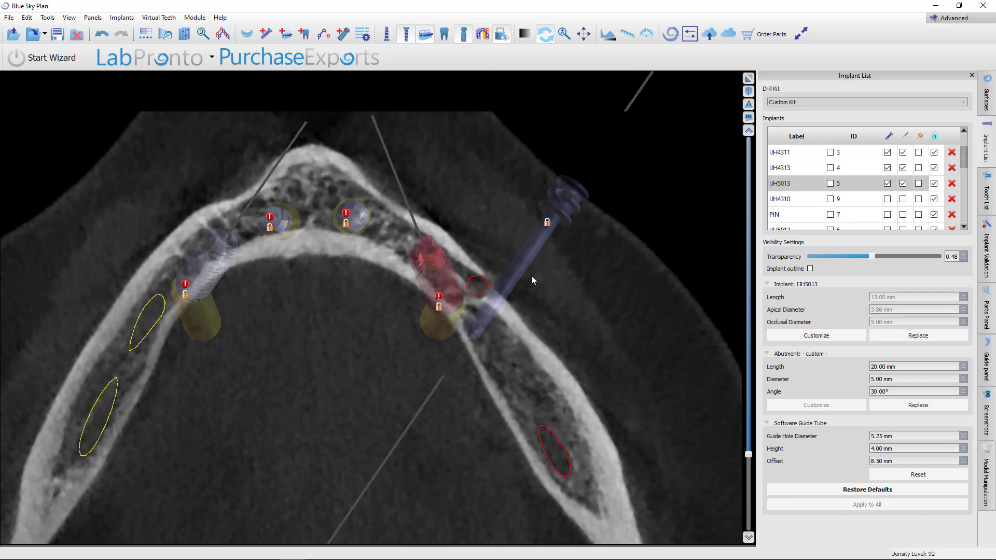
scroll(531, 275, "up", 5)
scroll(515, 266, "down", 7)
scroll(513, 266, "down", 6)
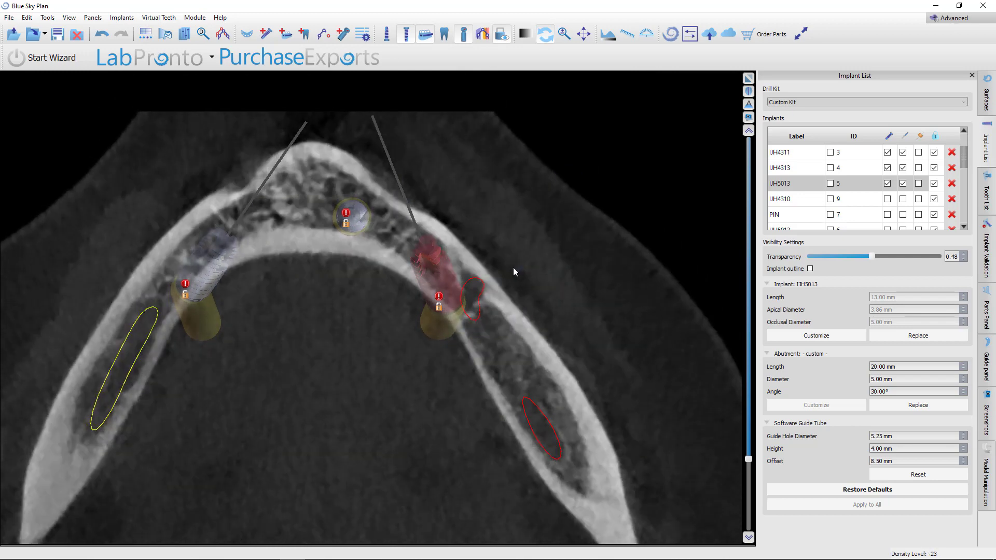
scroll(513, 271, "up", 10)
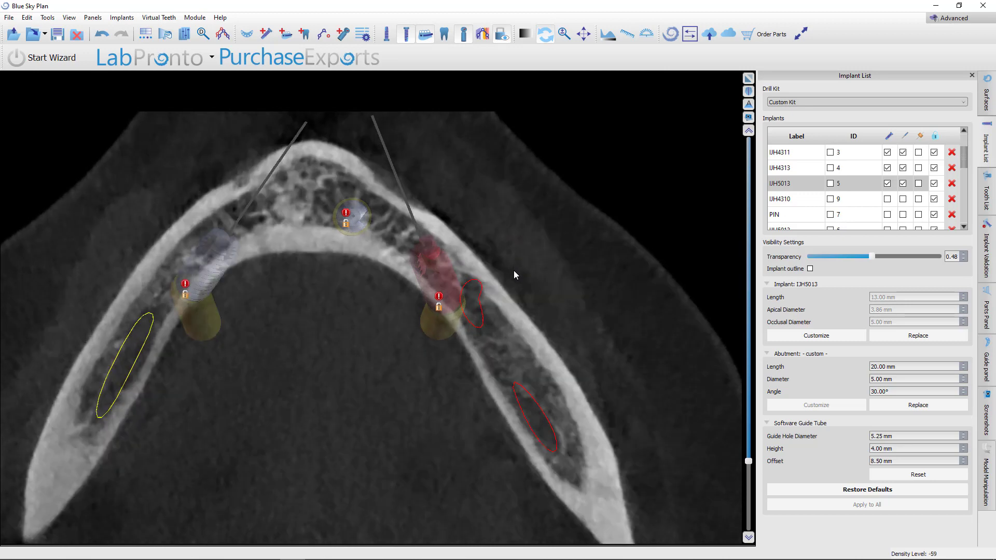
scroll(514, 274, "up", 4)
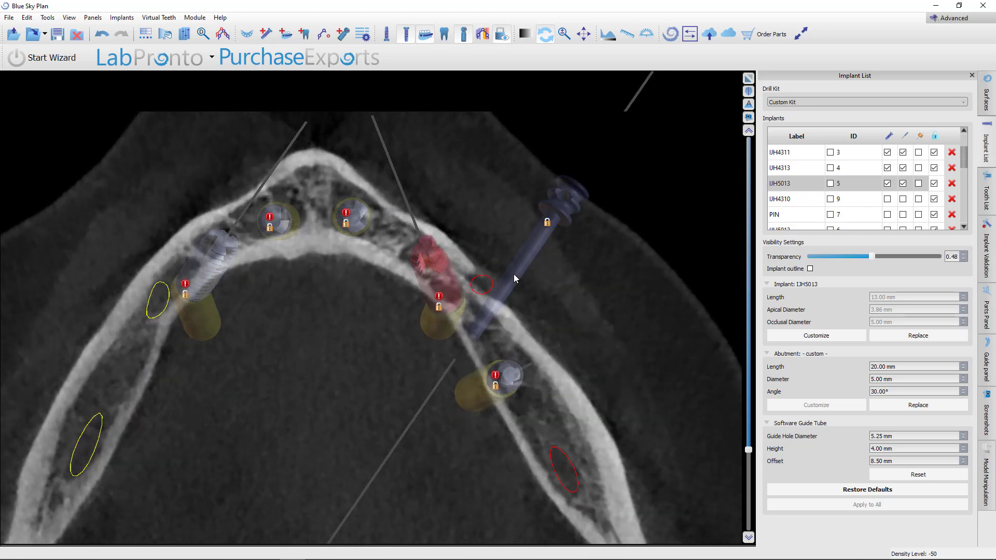
scroll(515, 277, "up", 3)
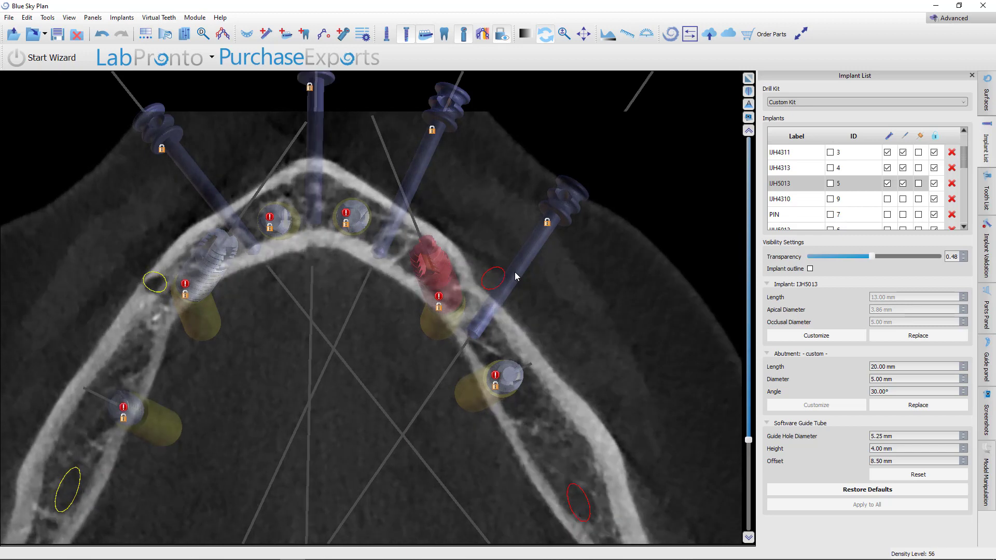
Hide the mandibular implants and scroll through the axial slices to inspect the bare bone
left_click(407, 39)
scroll(519, 262, "up", 5)
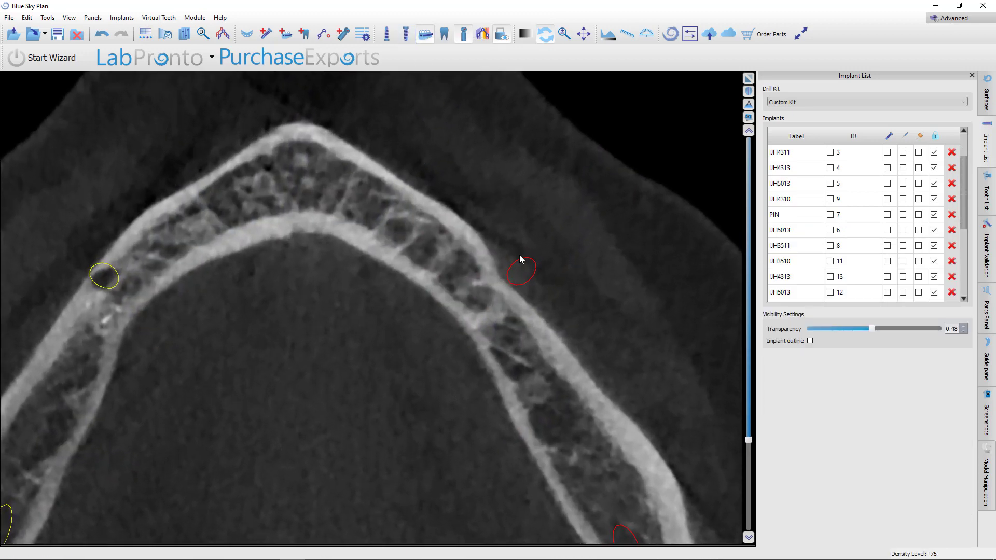
scroll(520, 266, "up", 5)
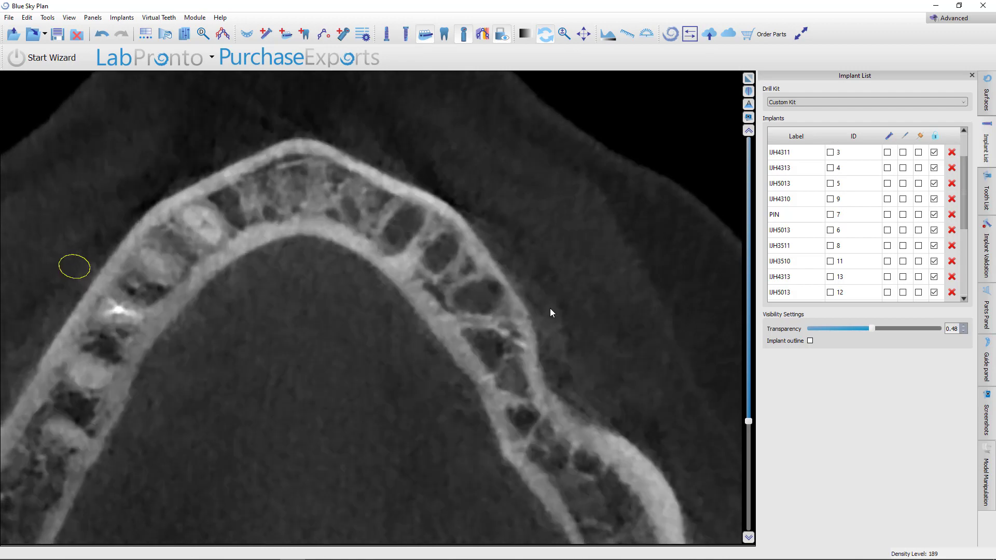
left_click_drag(747, 426, 747, 461)
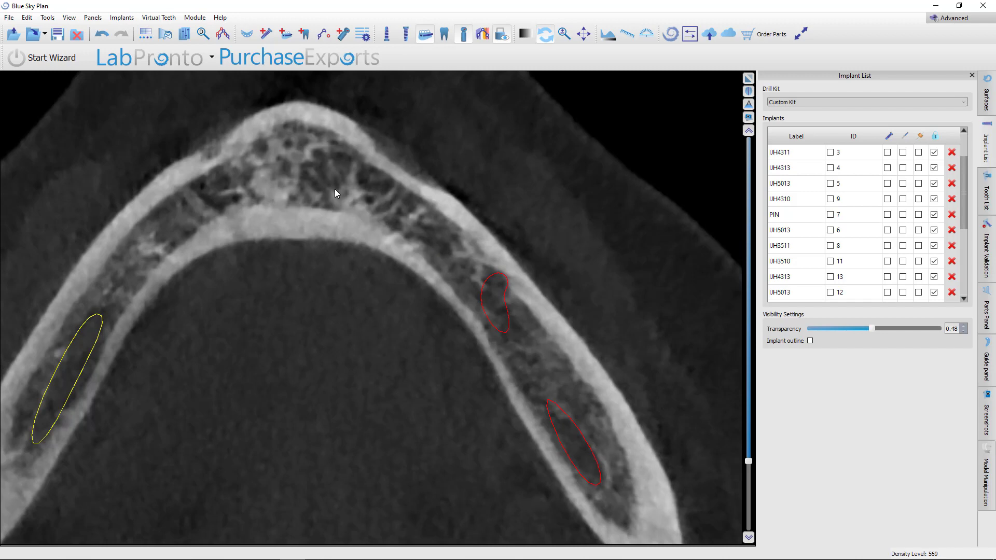
Restore the four-view layout, select the IJH4306 implant and scroll through its cross-sections in the maximized slice view
left_click(749, 79)
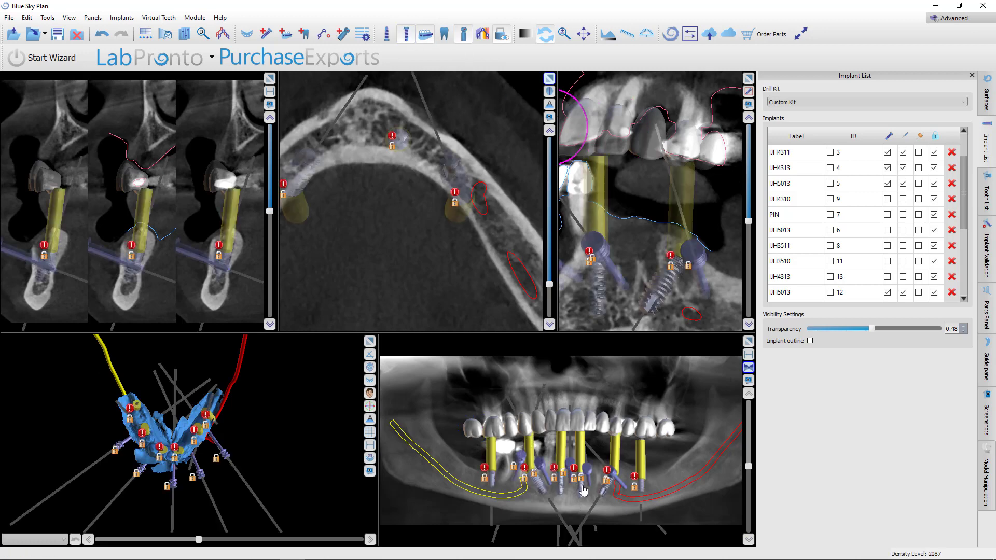
left_click(605, 490)
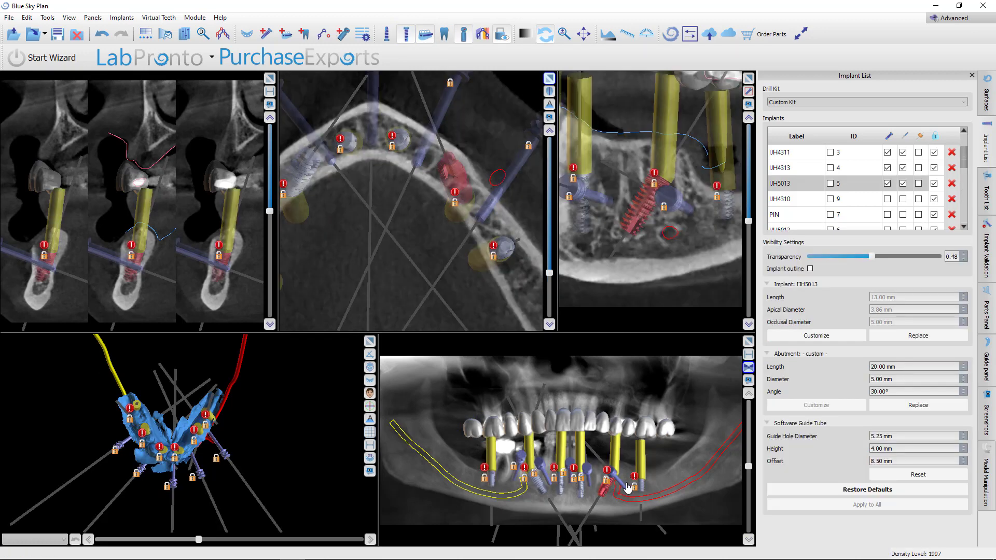
left_click(642, 486)
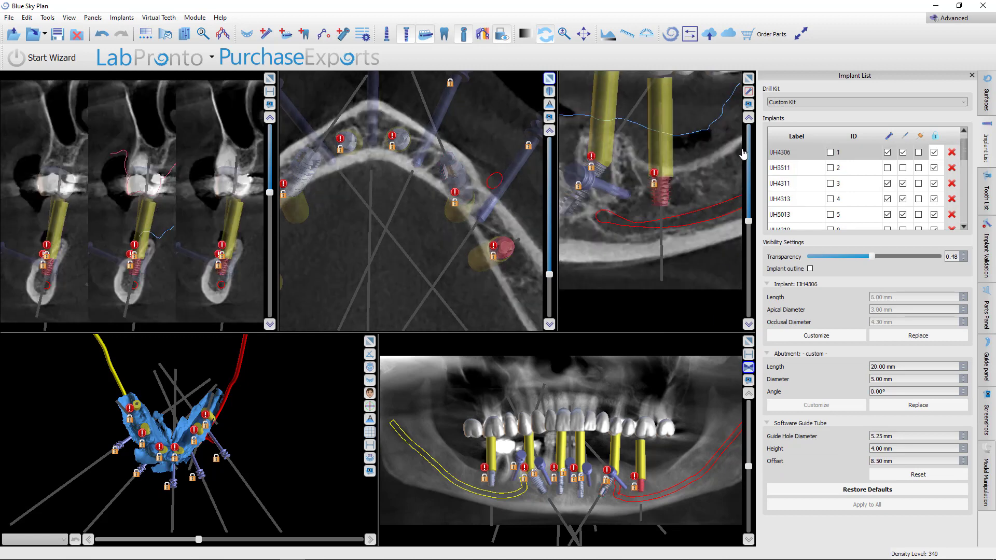
left_click(748, 78)
scroll(573, 400, "down", 5)
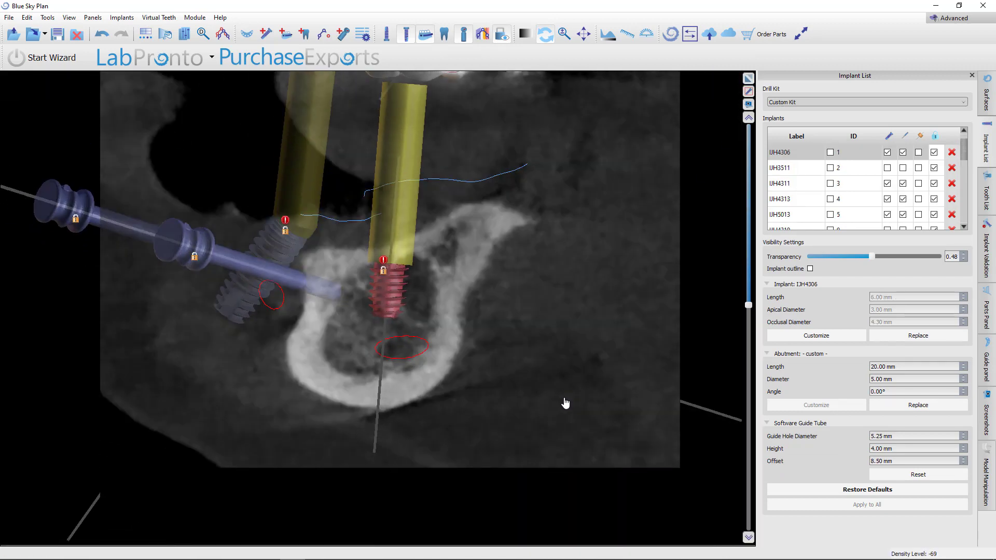
scroll(567, 402, "down", 8)
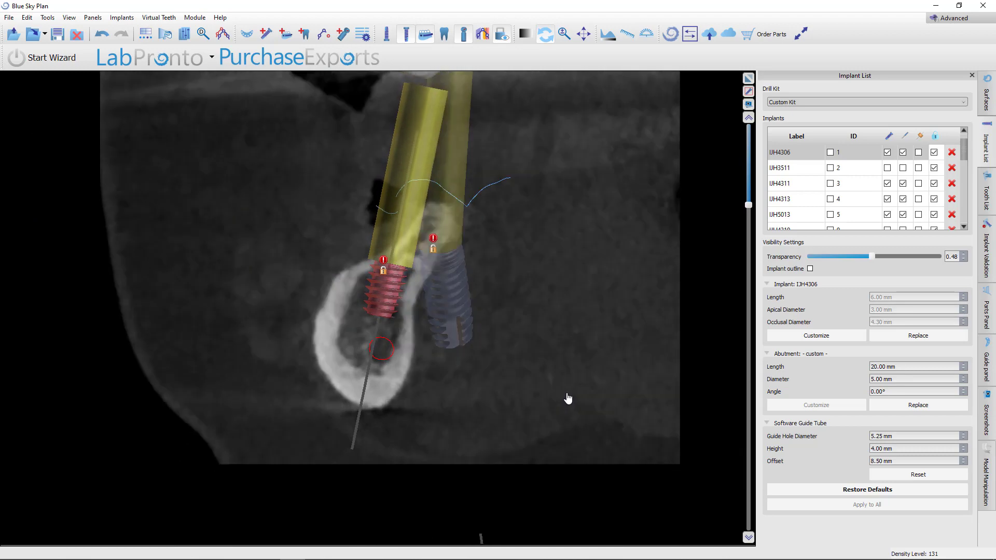
scroll(571, 388, "down", 8)
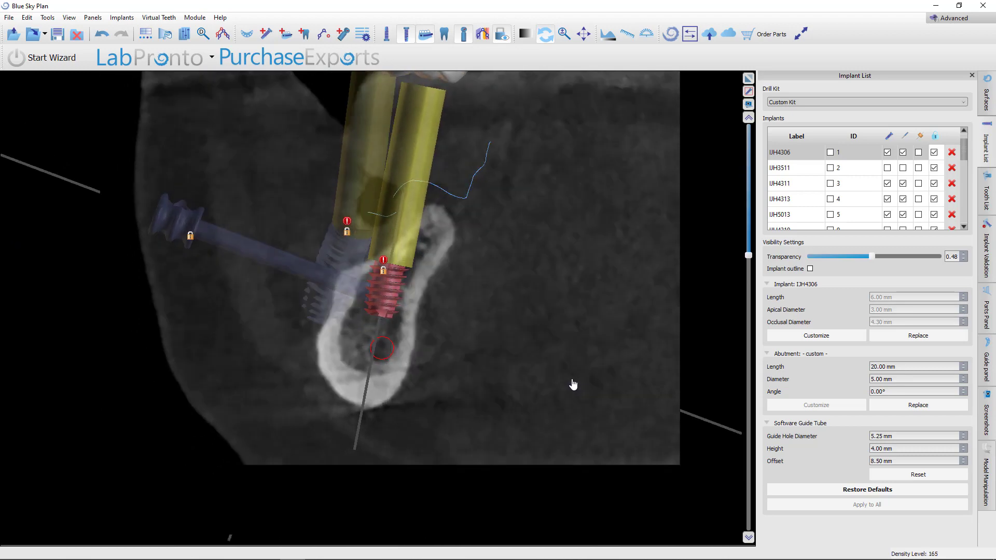
scroll(573, 383, "down", 3)
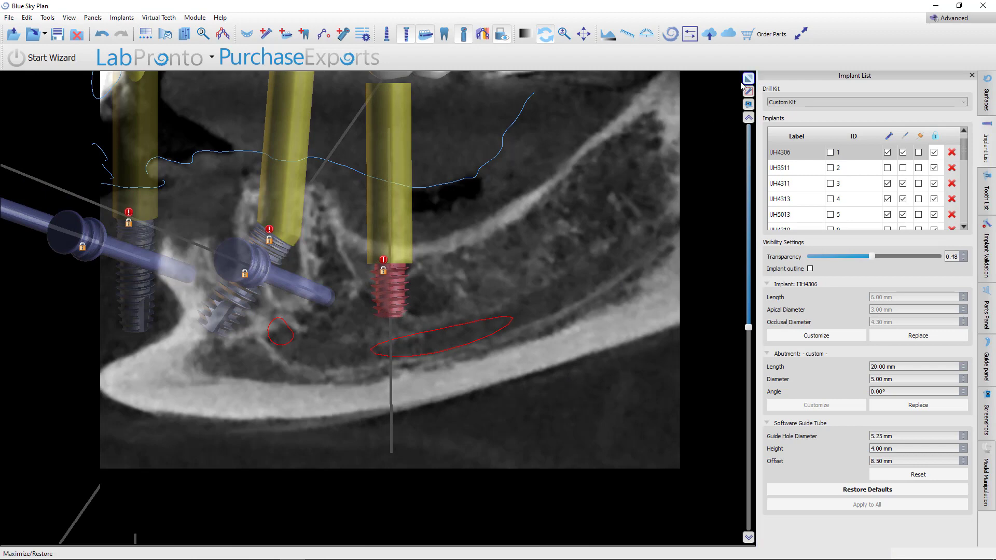
Rotate the slice view, select the IJH4313 implant and scroll through its cross-sections against bone and teeth
right_click_drag(643, 215, 600, 334)
middle_click_drag(526, 339, 626, 348)
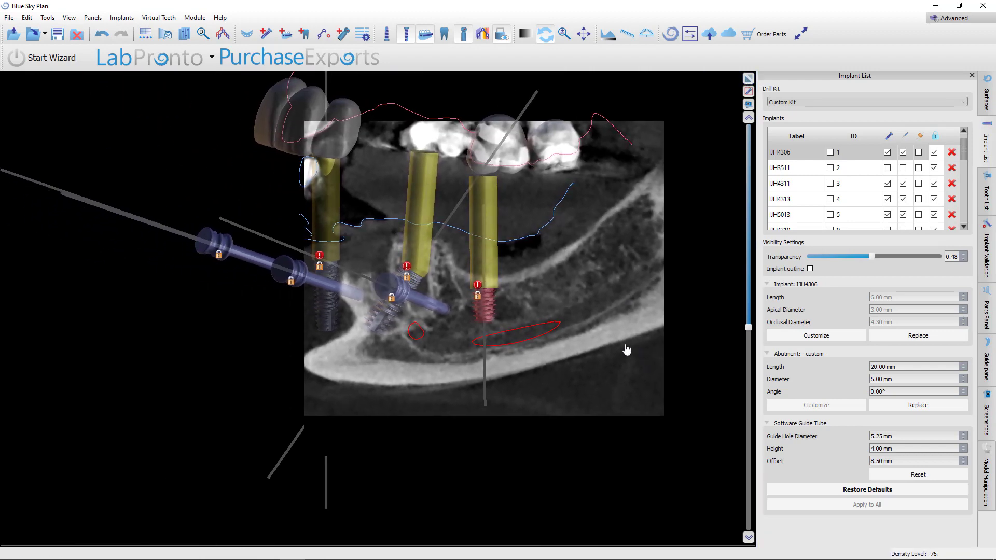
left_click(324, 309)
scroll(454, 364, "up", 15)
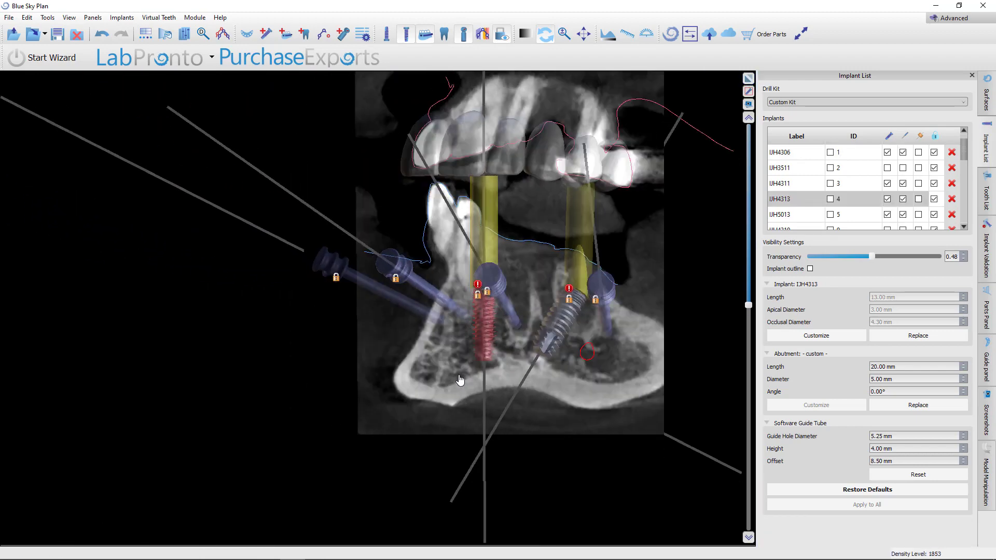
scroll(452, 384, "up", 1)
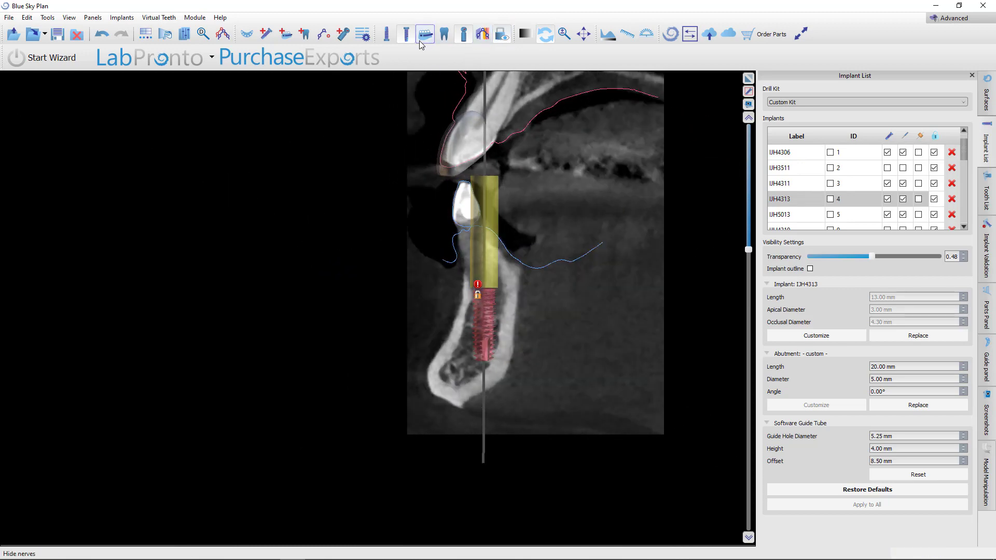
Measure the distance from the IJH4313 implant's platform to the incisal edge of the planned tooth in the slice view
left_click(607, 34)
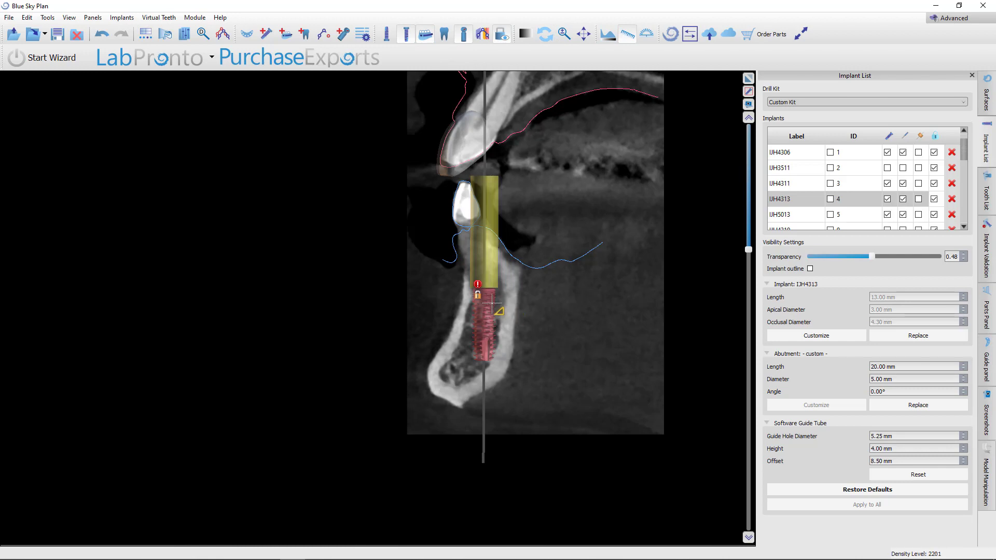
left_click(496, 288)
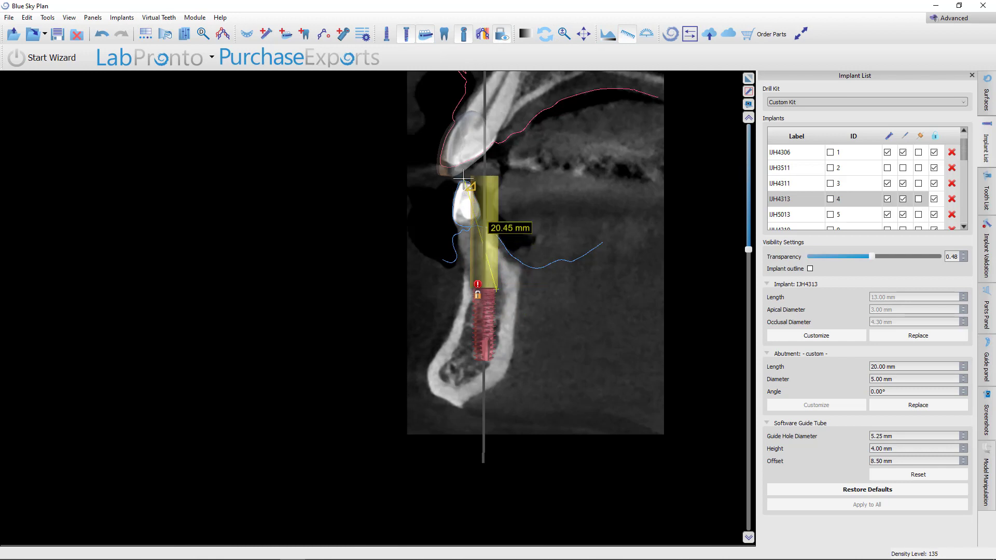
left_click(463, 179)
Restore the four-view layout from the maximized slice view
mouse_move(662, 557)
left_click(627, 37)
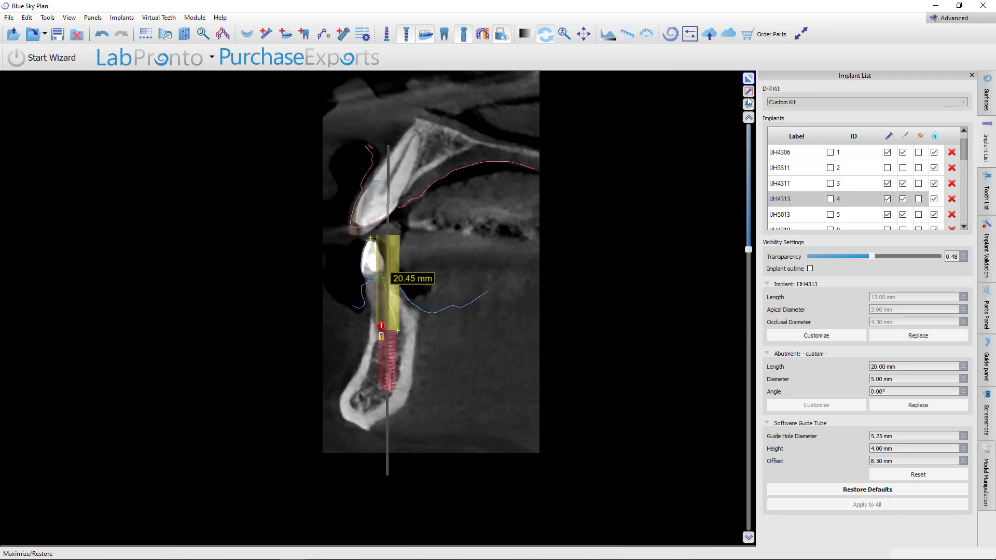
left_click(748, 102)
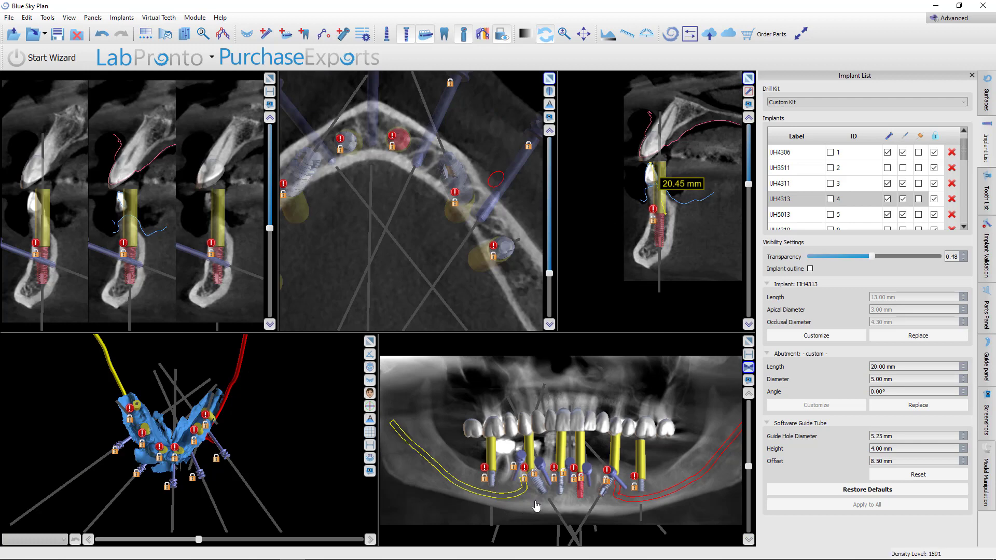
Select the IJH4311 implant in the panoramic view and scroll through its cross-sections
left_click(561, 487)
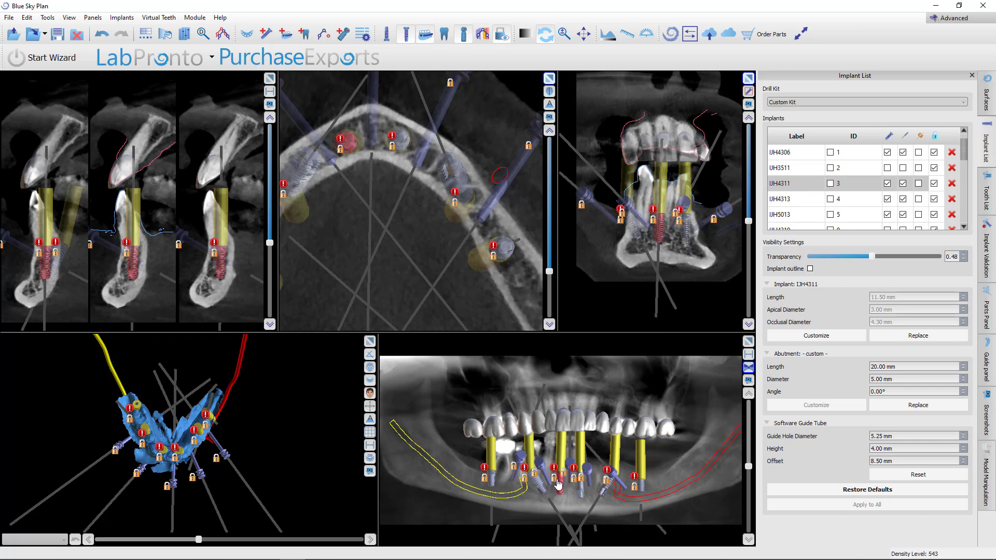
scroll(139, 267, "up", 4)
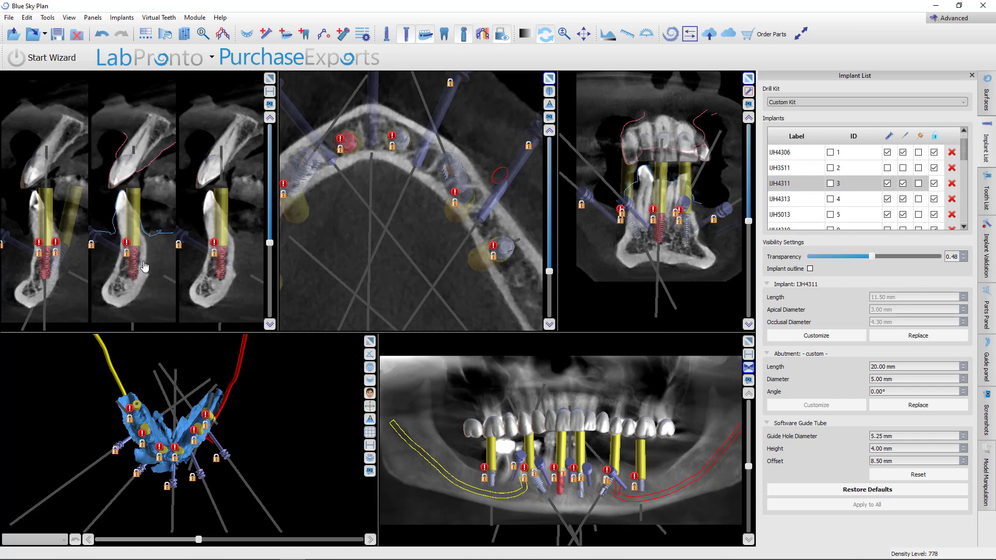
scroll(148, 262, "down", 1)
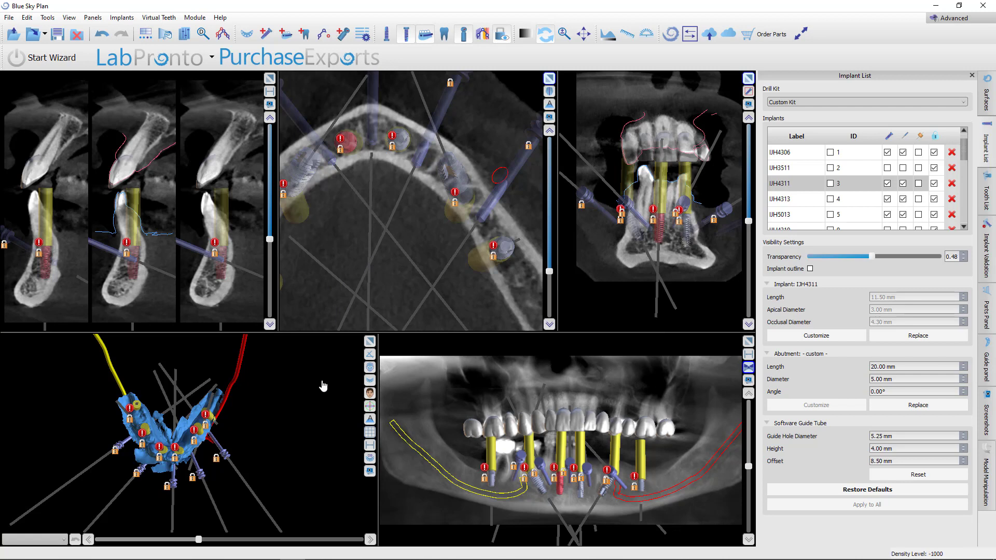
Hide both the mandibular and maxillary implants in all views
scroll(319, 418, "down", 2)
mouse_move(197, 500)
left_mouse_down()
mouse_move(194, 316)
mouse_move(233, 318)
left_mouse_up()
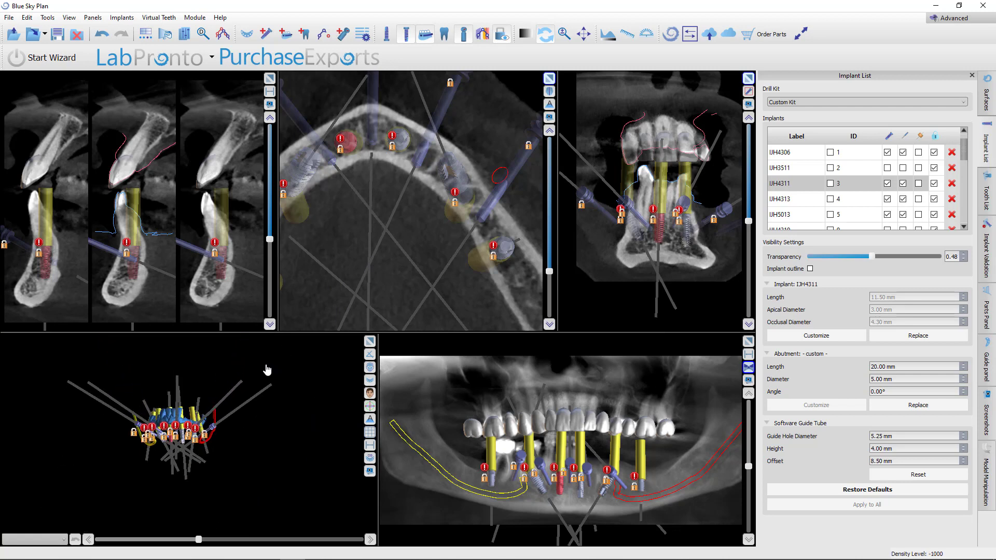
left_click_drag(267, 369, 302, 365)
mouse_move(212, 370)
left_mouse_down()
mouse_move(205, 411)
mouse_move(234, 399)
mouse_move(215, 421)
left_mouse_up()
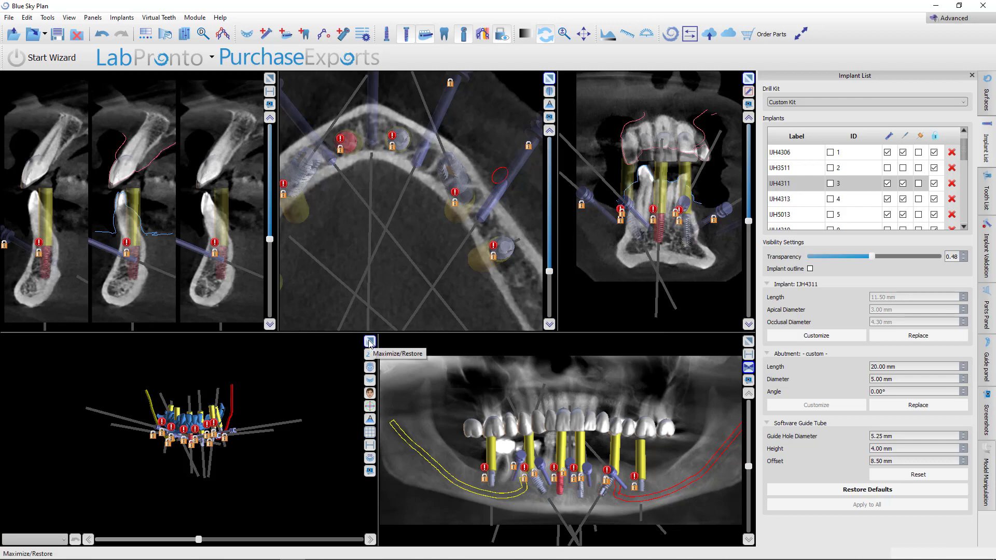
left_click(387, 37)
left_click(393, 38)
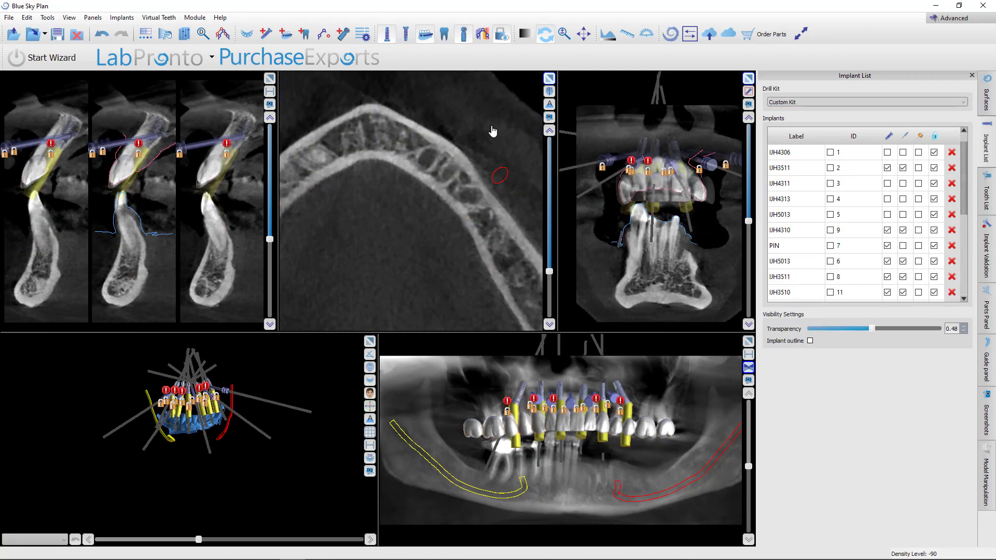
left_click(405, 35)
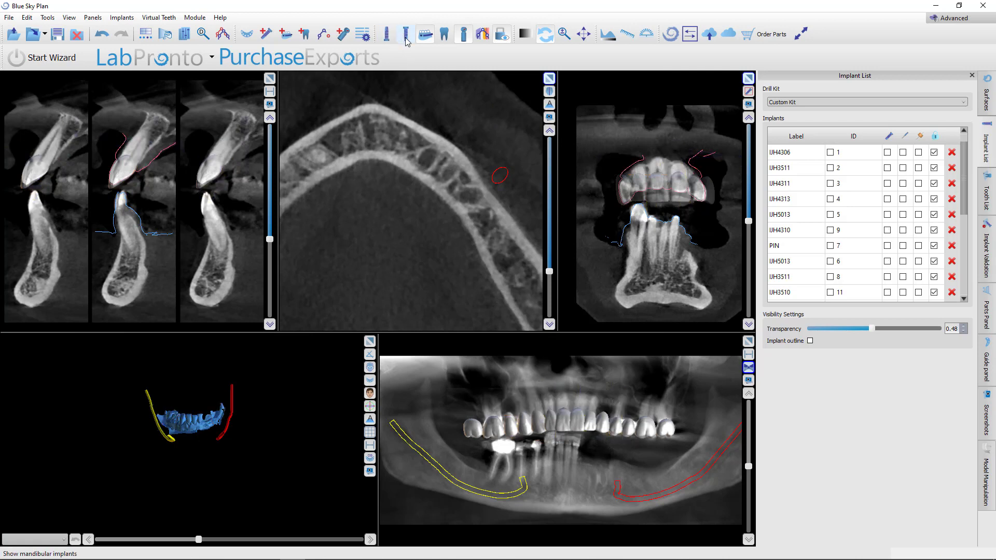
In the surfaces list, hide Mandible Stitched to CT and show the Maxilla Bone and Mandible bone surfaces
scroll(344, 400, "up", 5)
left_click_drag(246, 490, 178, 463)
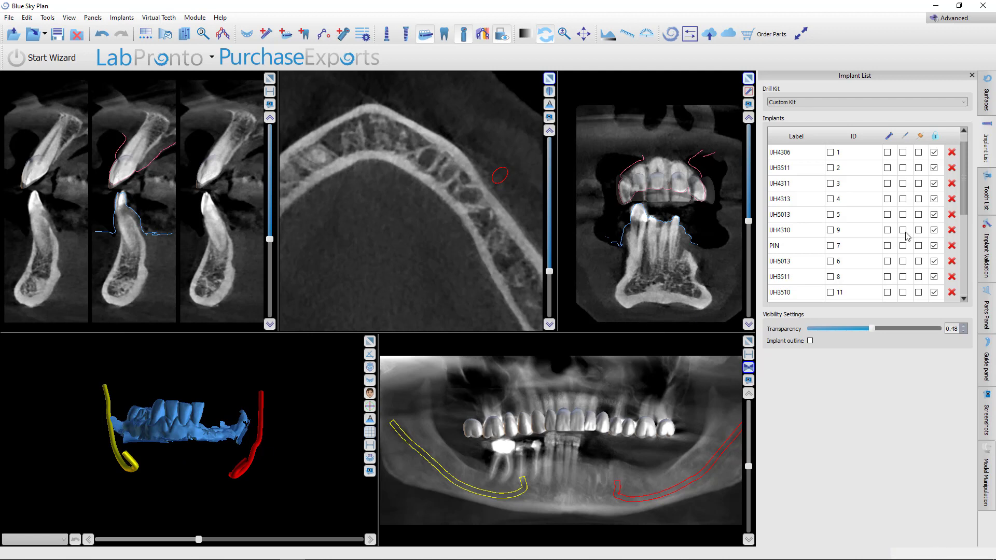
left_click(986, 96)
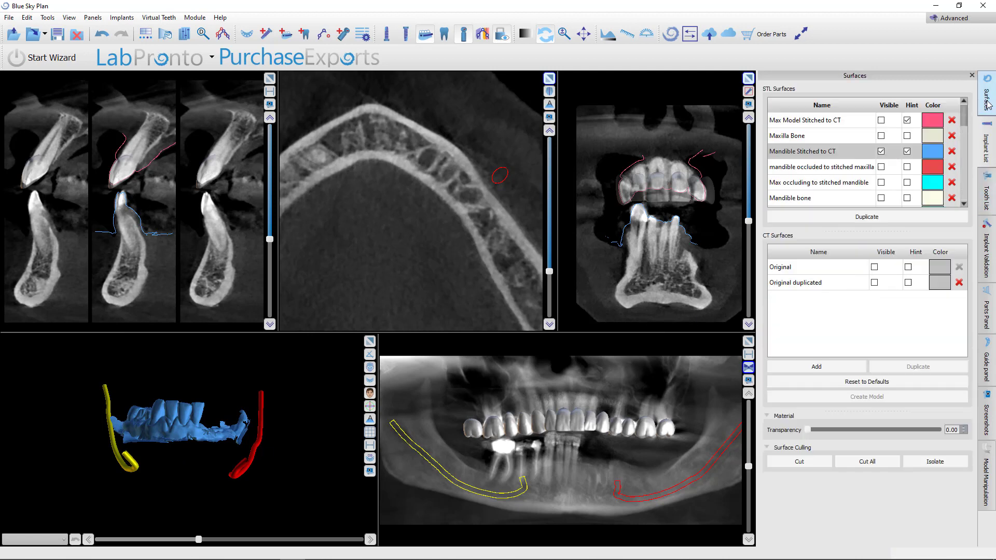
left_click(881, 151)
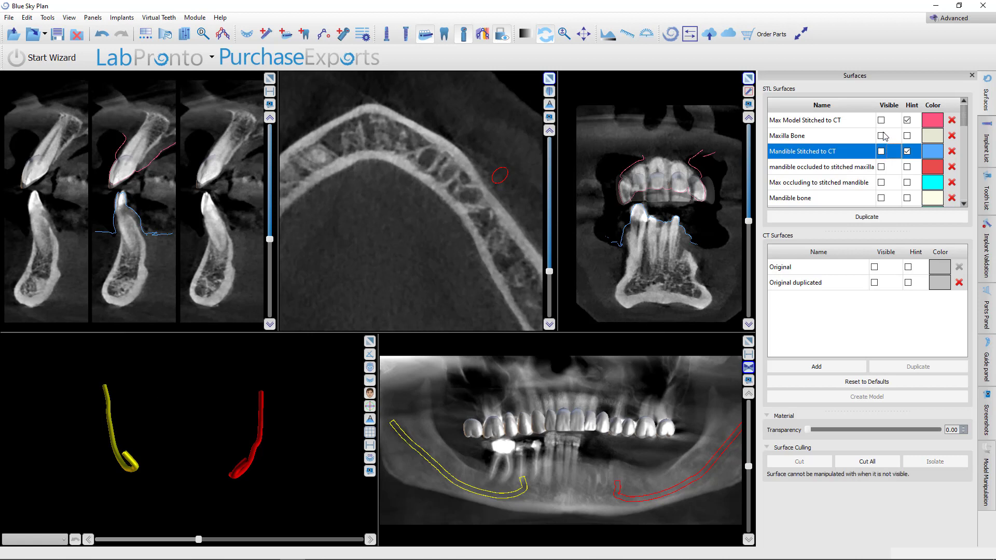
left_click(880, 136)
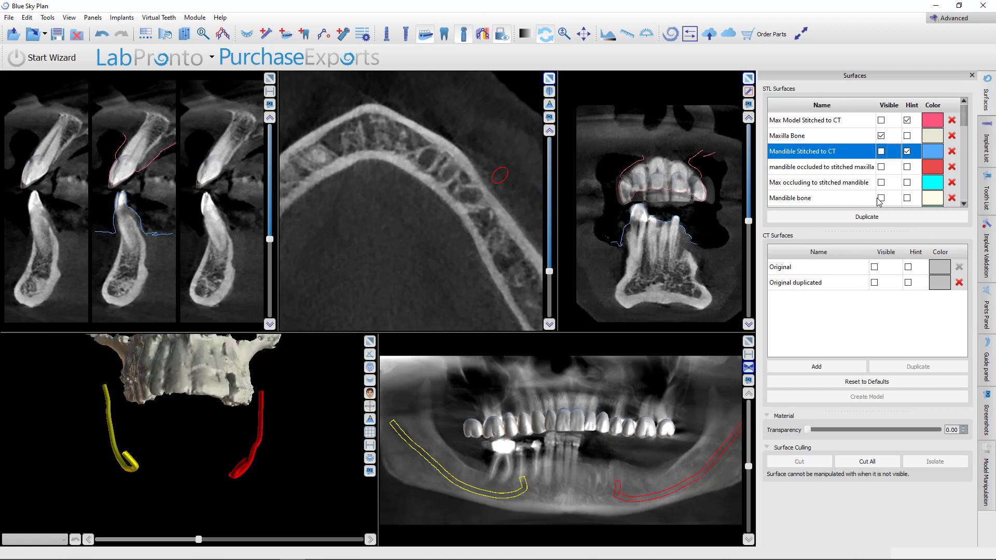
left_click(880, 198)
Maximize the 3D view and orbit around the jaw bones to inspect them with the nerve canals
left_click_drag(278, 414, 161, 471)
left_click(370, 341)
right_click_drag(382, 445, 399, 398)
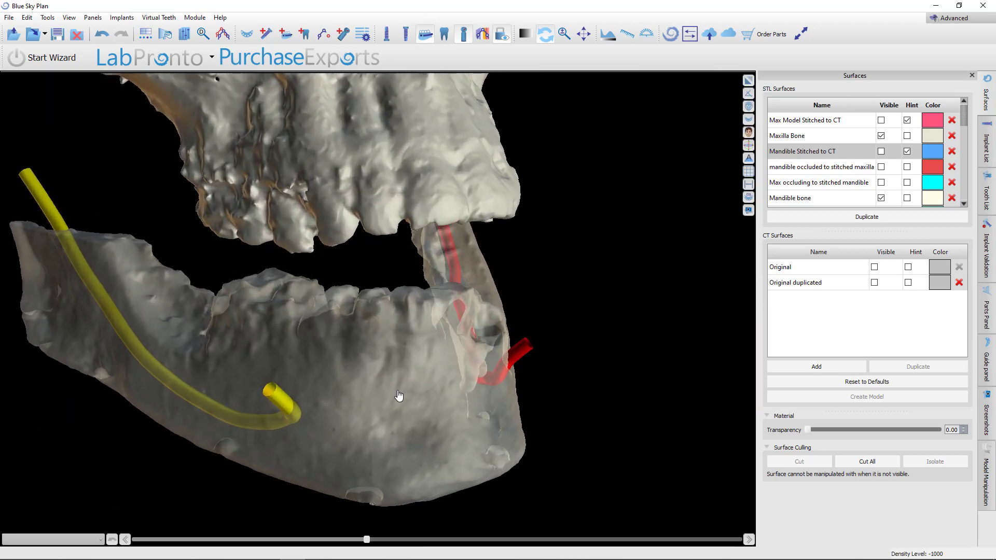
middle_click_drag(359, 360, 388, 427)
left_click_drag(389, 426, 424, 344)
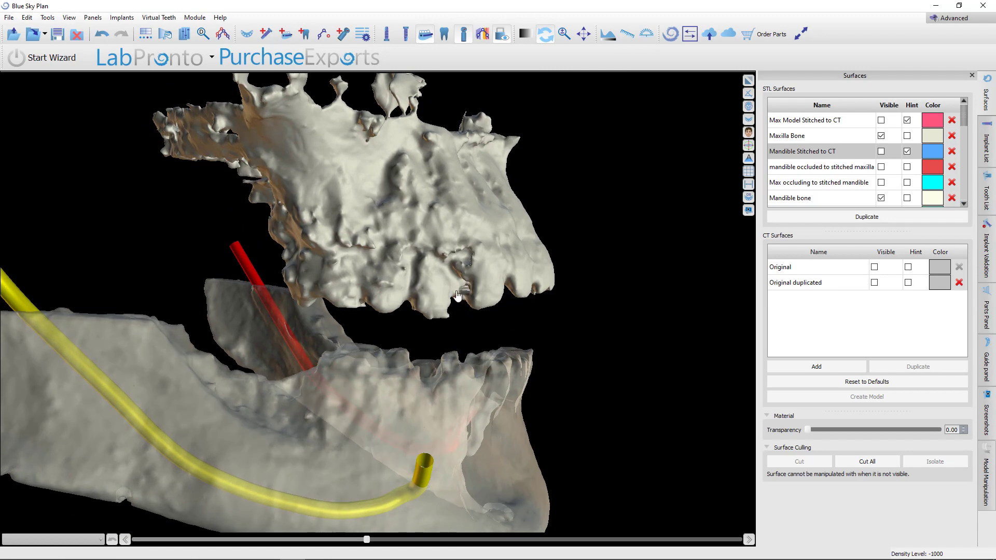
left_click_drag(511, 239, 462, 335)
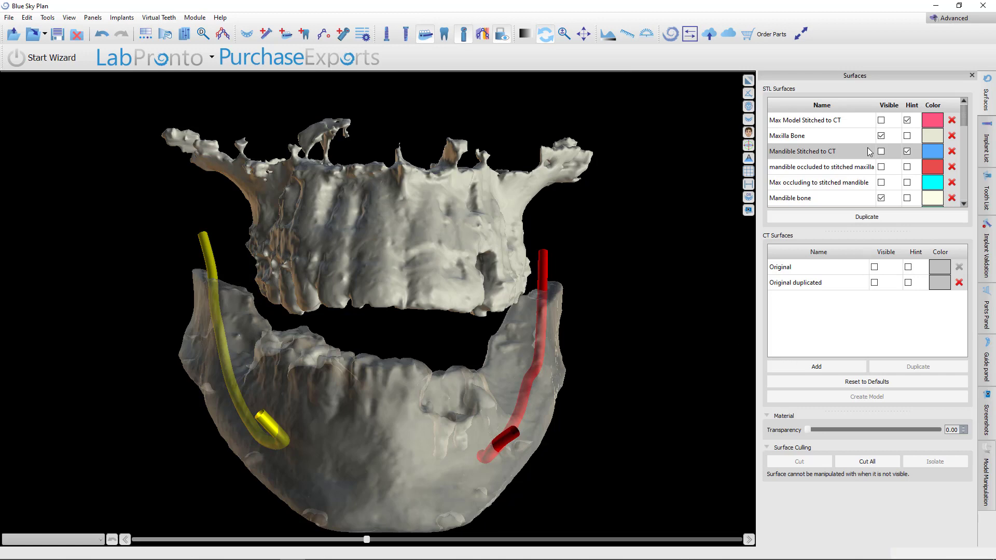
left_click_drag(570, 289, 349, 301)
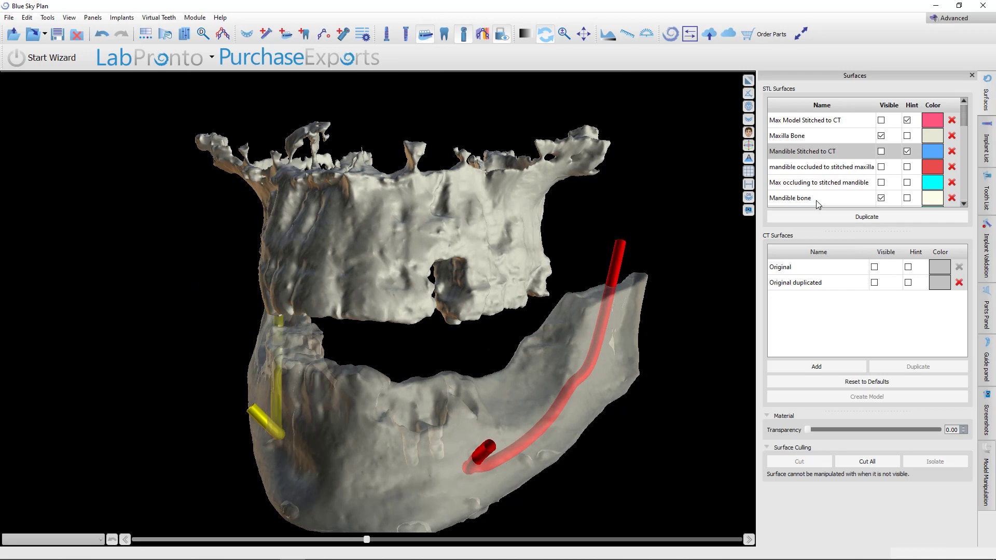
Show the Max Model Stitched to CT surface over the bone and orbit the 3D view to inspect it
left_click(880, 120)
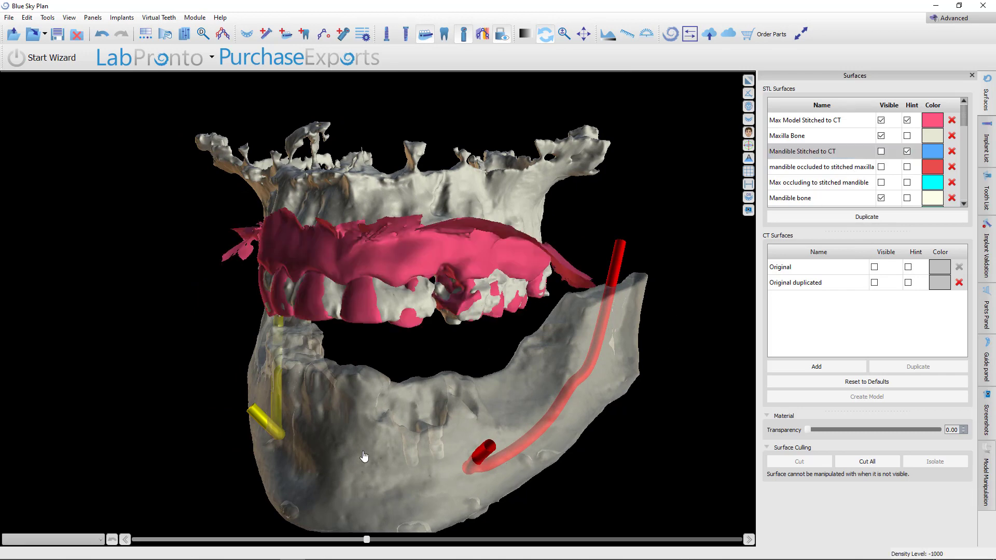
left_click_drag(363, 393, 449, 330)
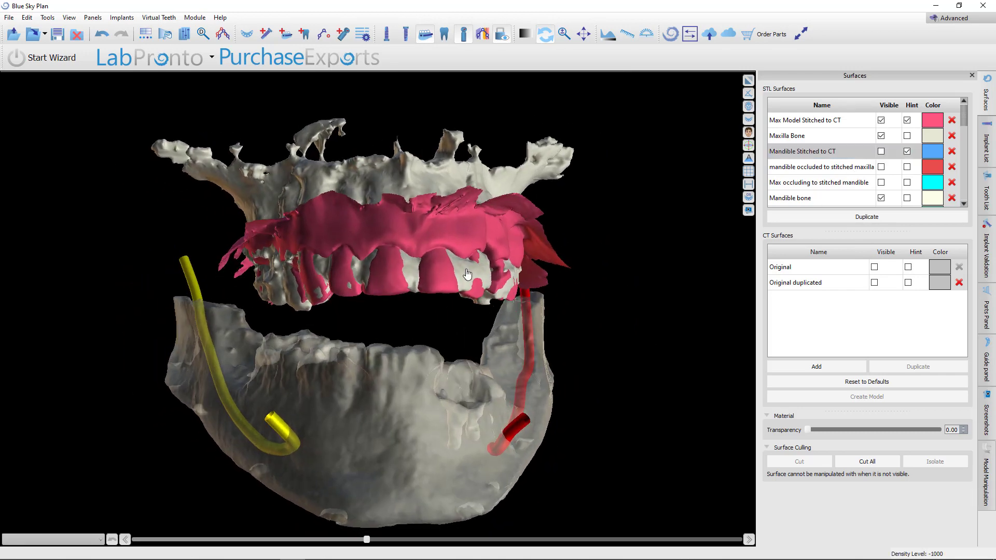
left_click_drag(318, 293, 403, 193)
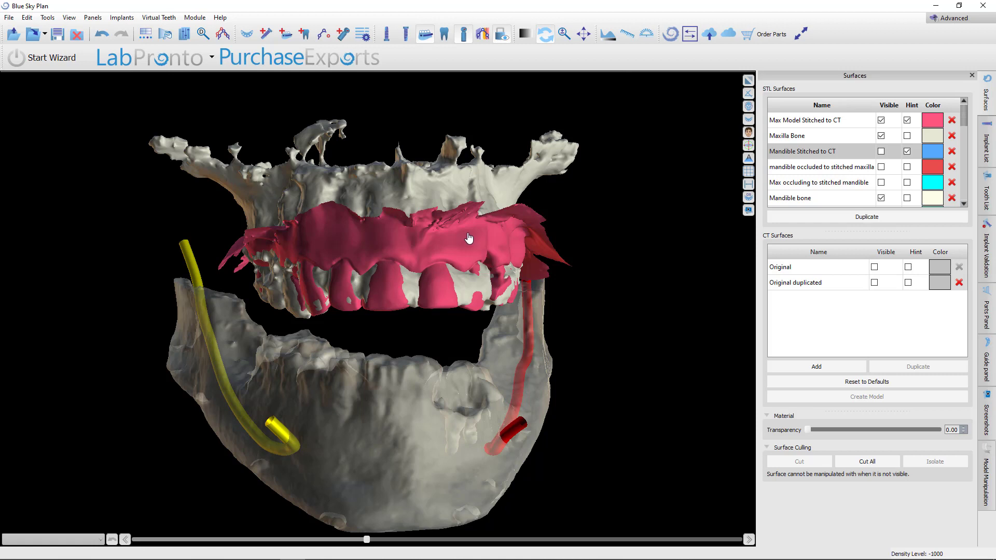
Hide all surfaces and show only the Combined HD teeth and maxilla surface
left_click(888, 106)
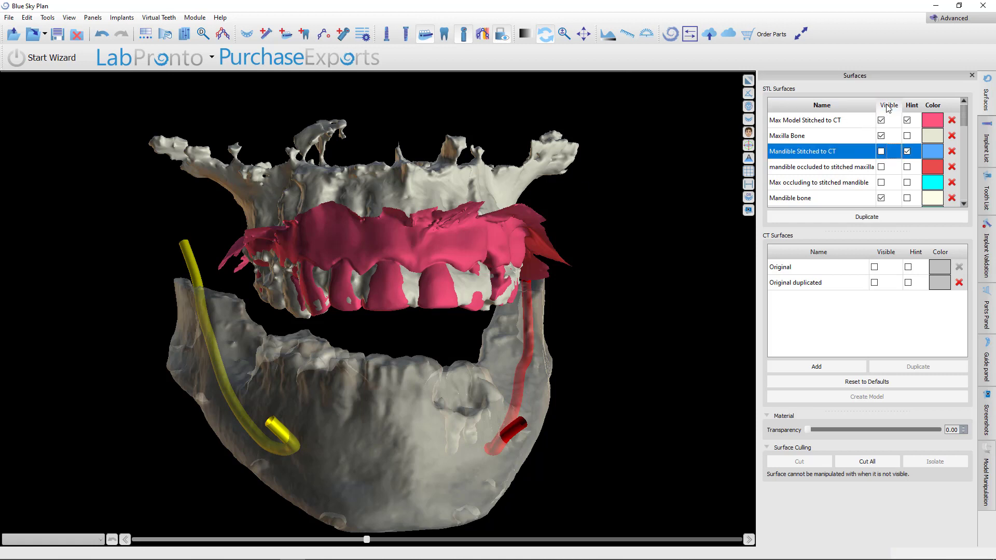
scroll(885, 177, "down", 5)
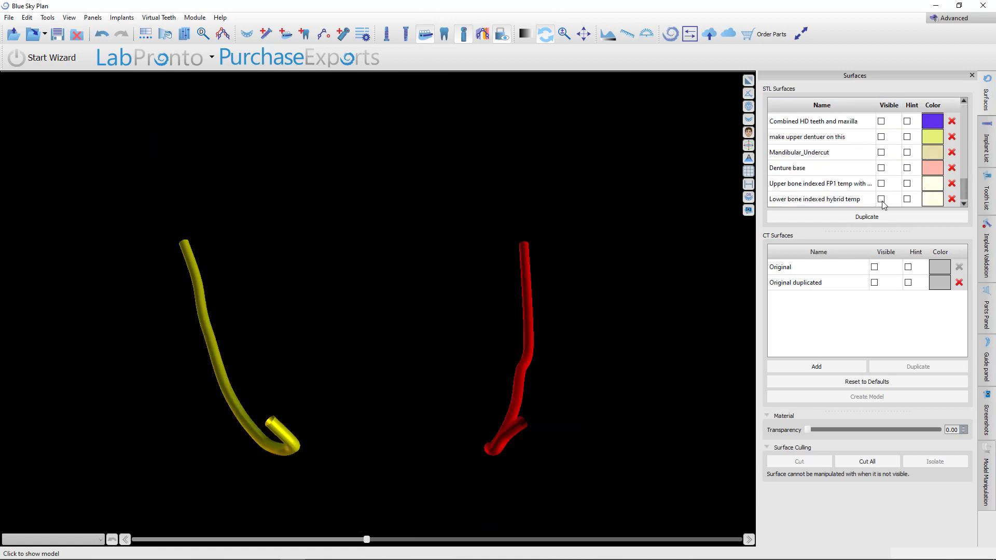
left_click(880, 121)
Orbit and zoom the 3D view to inspect the combined teeth and maxilla model
left_click_drag(507, 373, 437, 437)
scroll(438, 389, "up", 4)
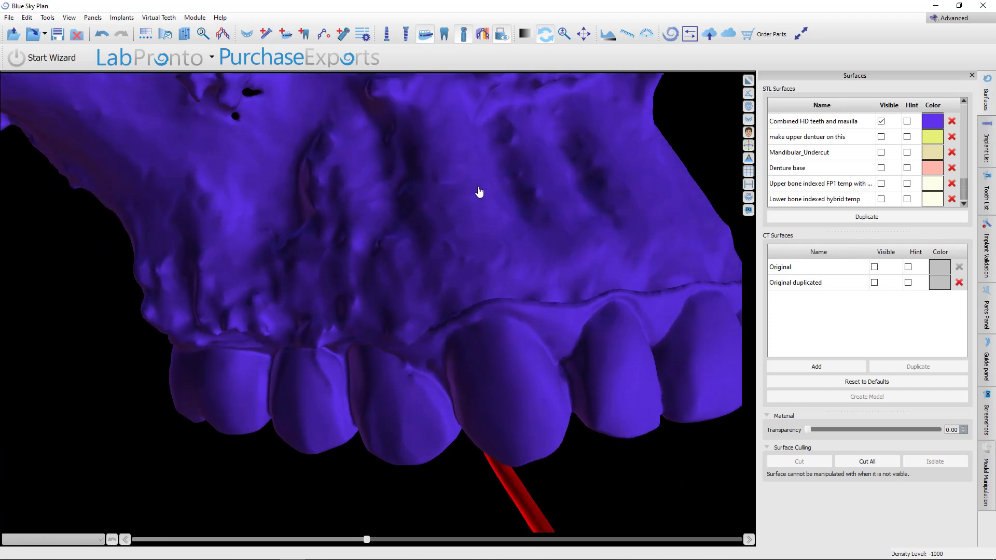
scroll(576, 352, "down", 4)
left_click_drag(586, 384, 504, 378)
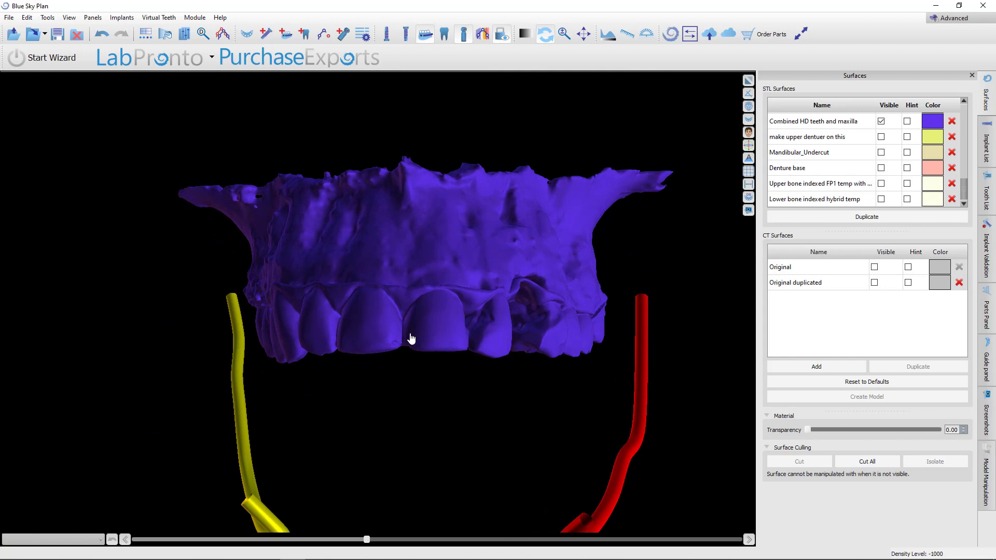
left_click_drag(401, 234, 419, 279)
scroll(418, 279, "down", 3)
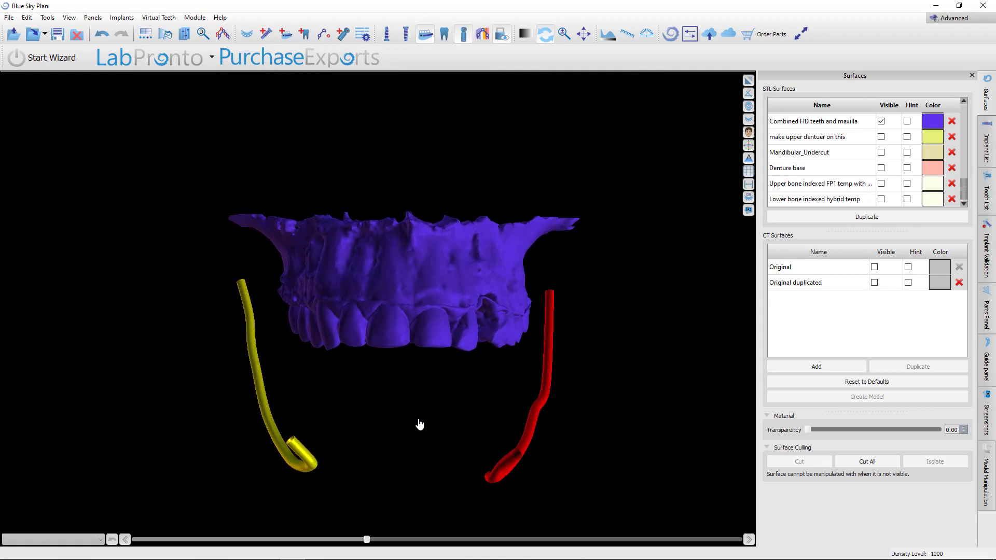
scroll(440, 391, "up", 5)
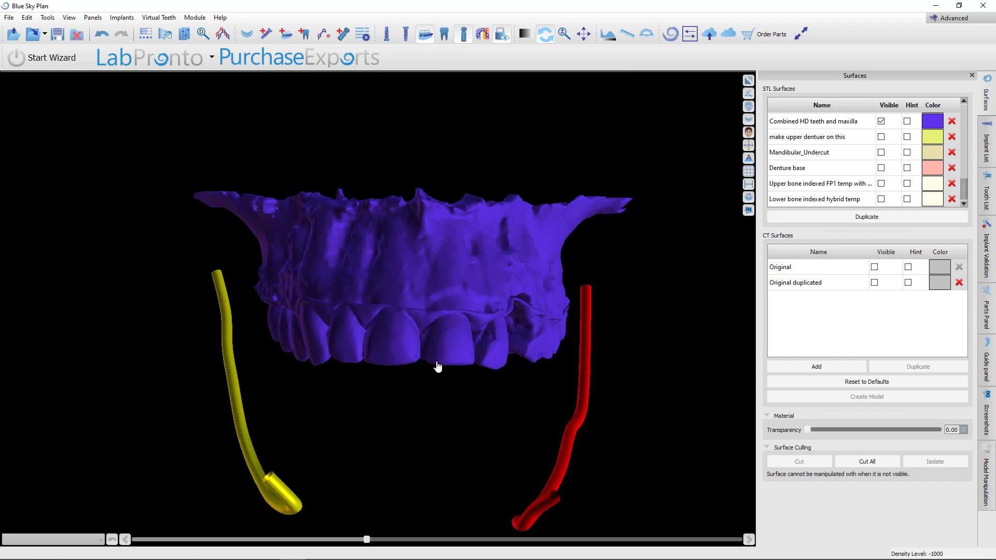
left_click_drag(425, 428, 435, 447)
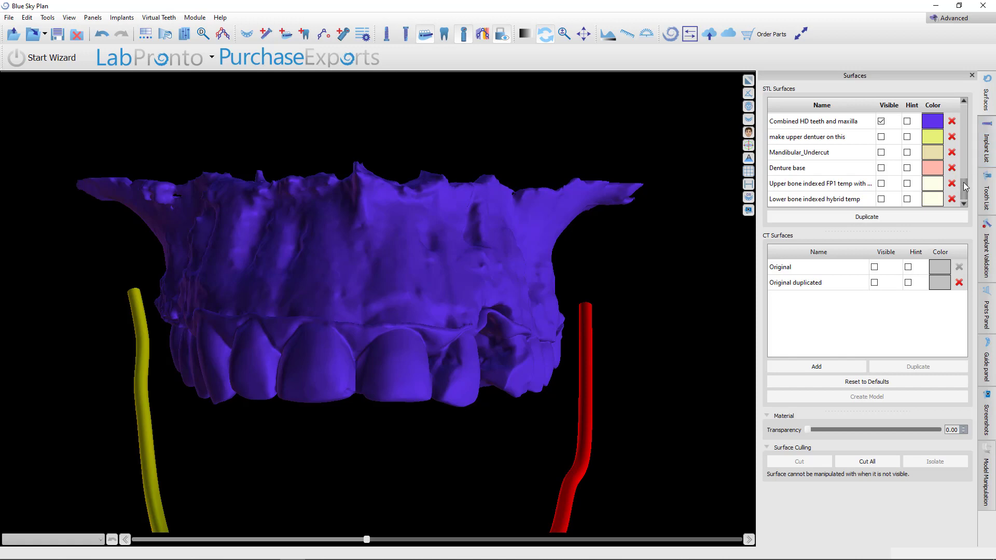
In the implant list, show the fixation pin with ID 7 and its guide tube
left_click(989, 146)
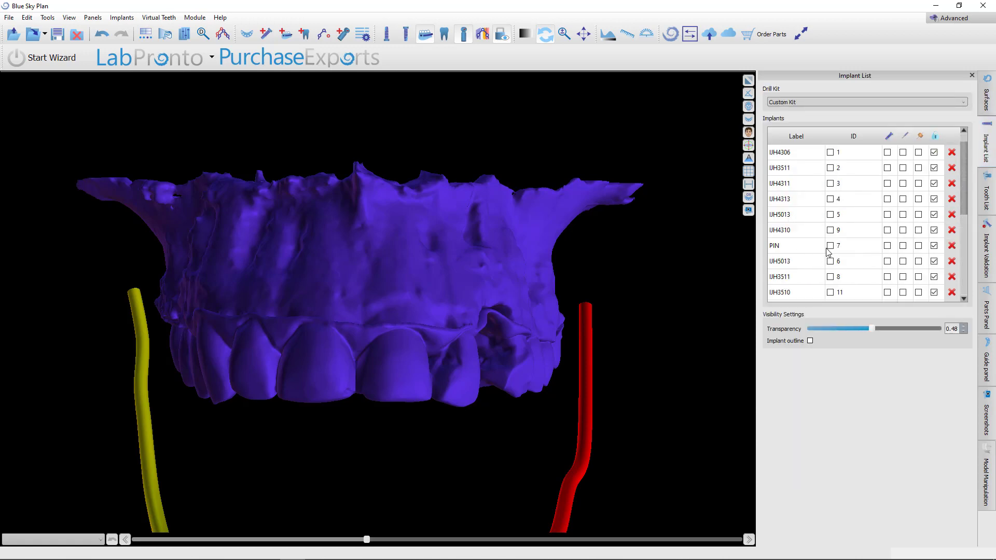
left_click(888, 249)
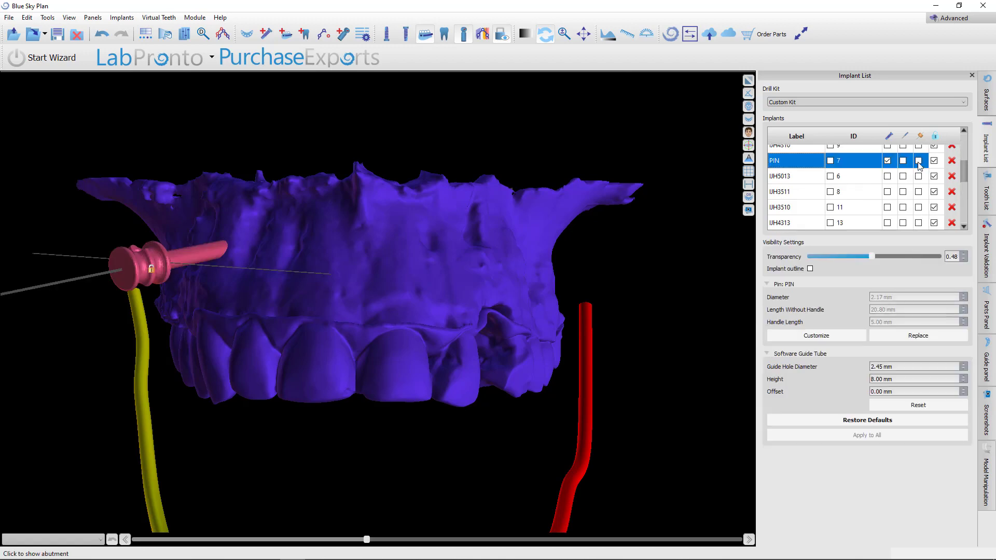
left_click(919, 161)
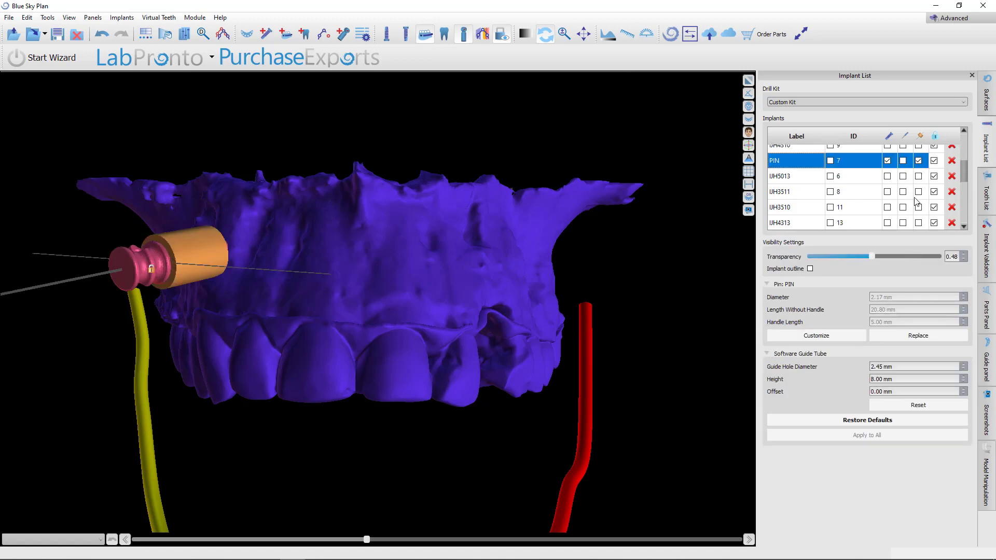
Display the guide tubes for the fixation pins with IDs 13, 14 and 15
scroll(888, 197, "down", 2)
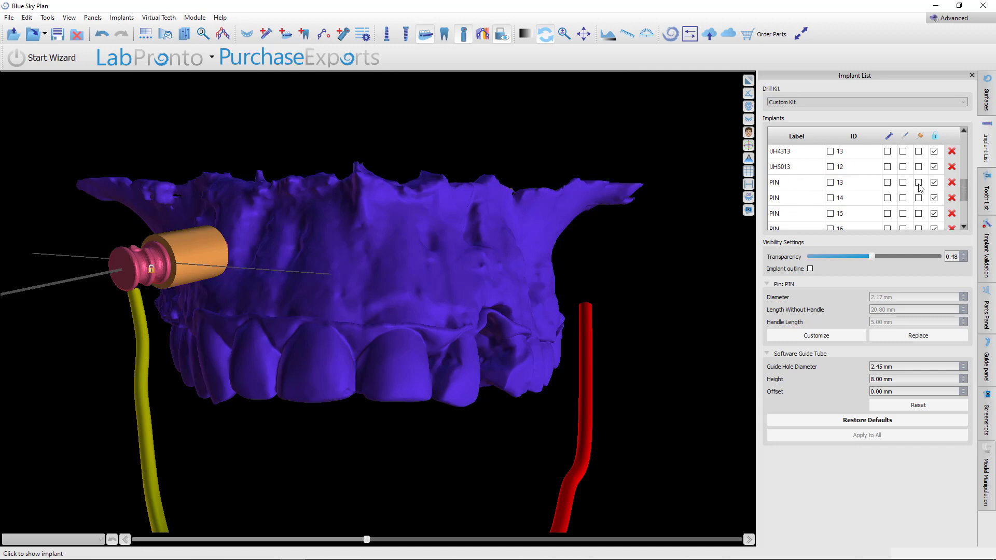
left_click(918, 182)
left_click(918, 198)
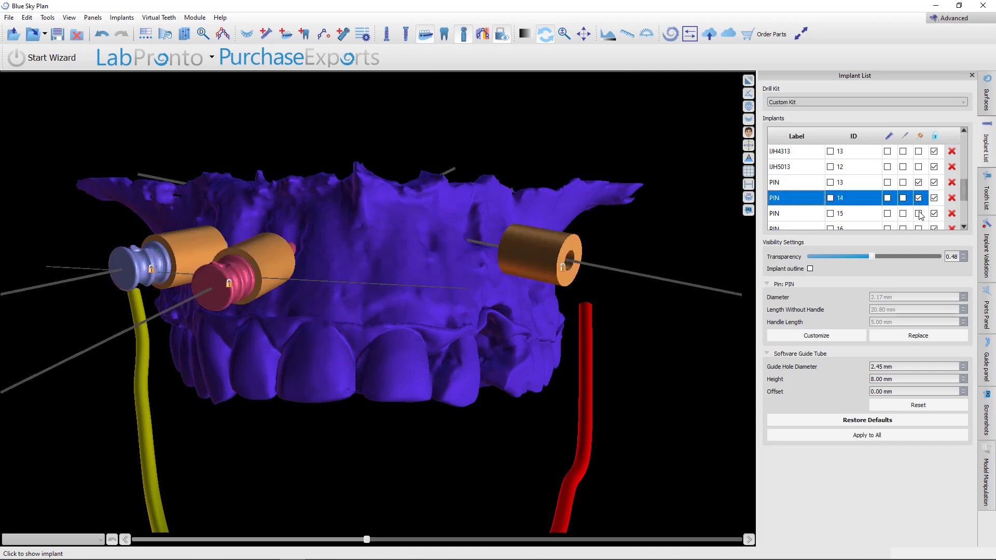
left_click(918, 213)
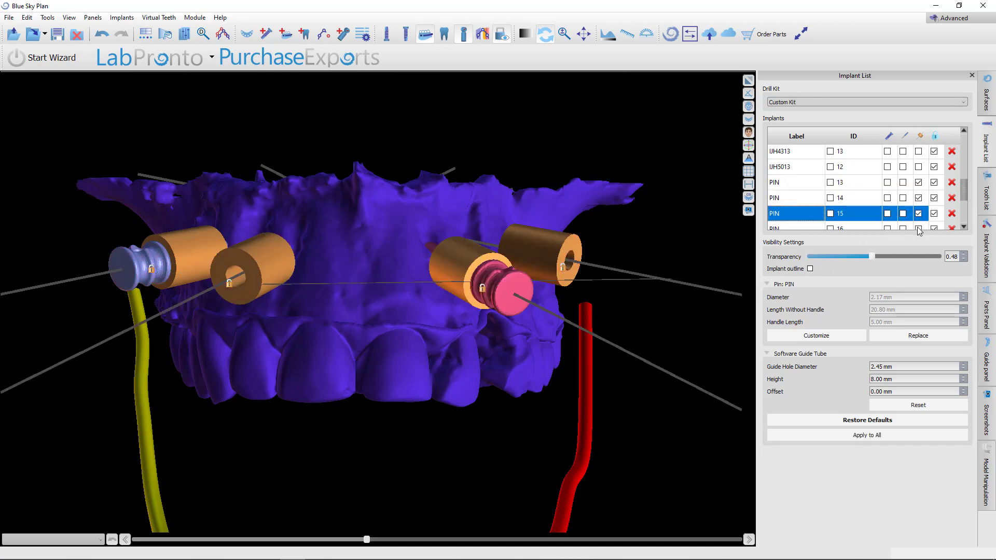
In the implant list, show the fixation pin with ID 16 together with its guide tube
left_click(918, 229)
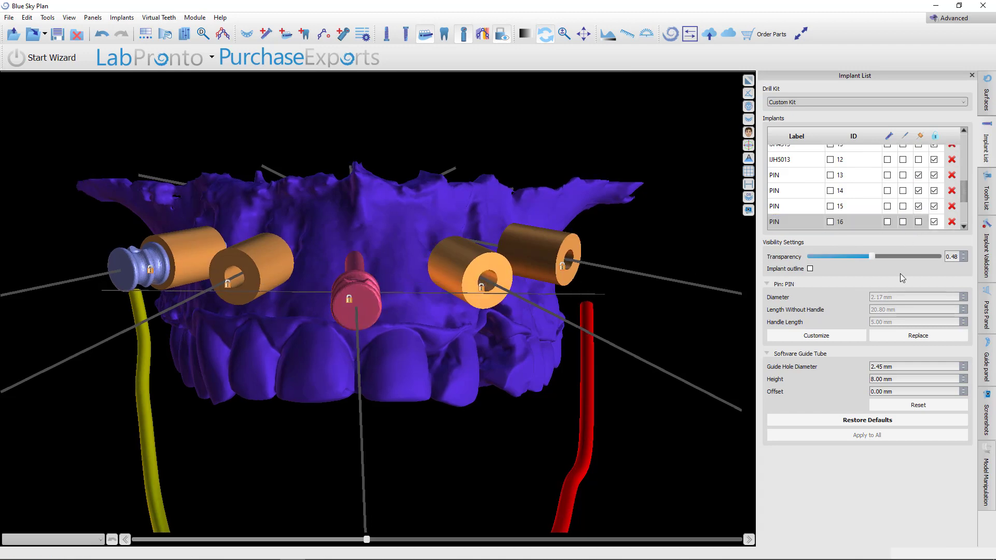
left_click(918, 222)
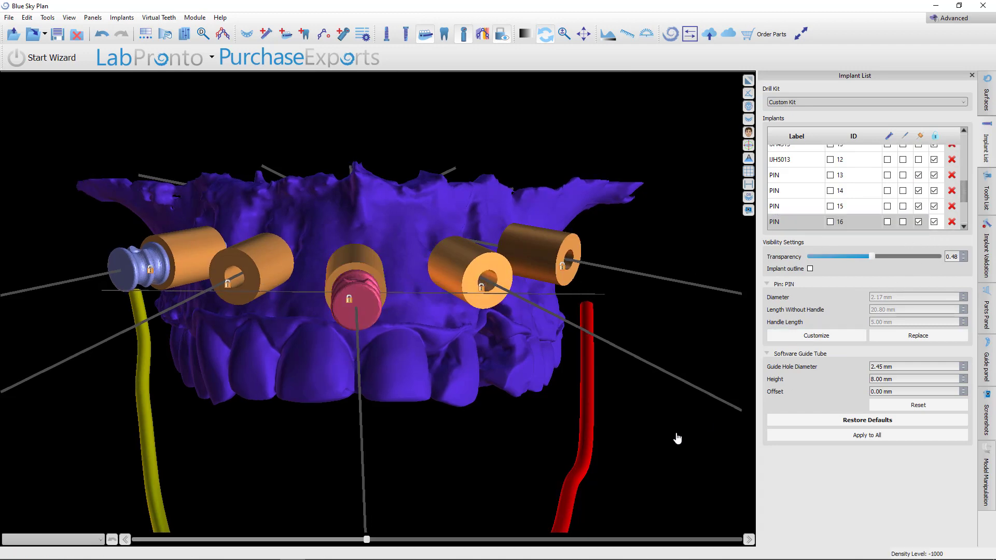
left_click_drag(546, 504, 500, 387)
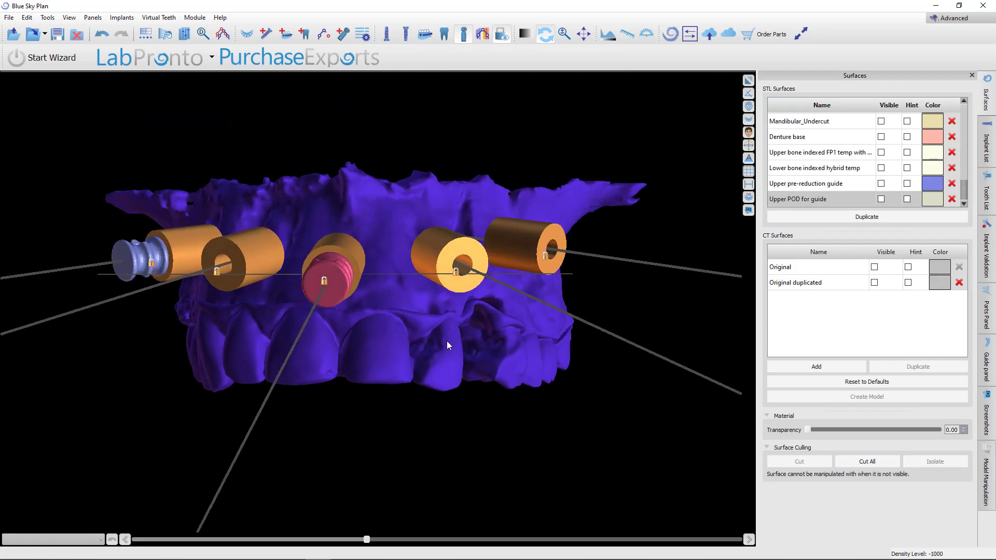
Show the Upper POD for guide surface together with the pins and guide tubes
left_click_drag(341, 335, 407, 456)
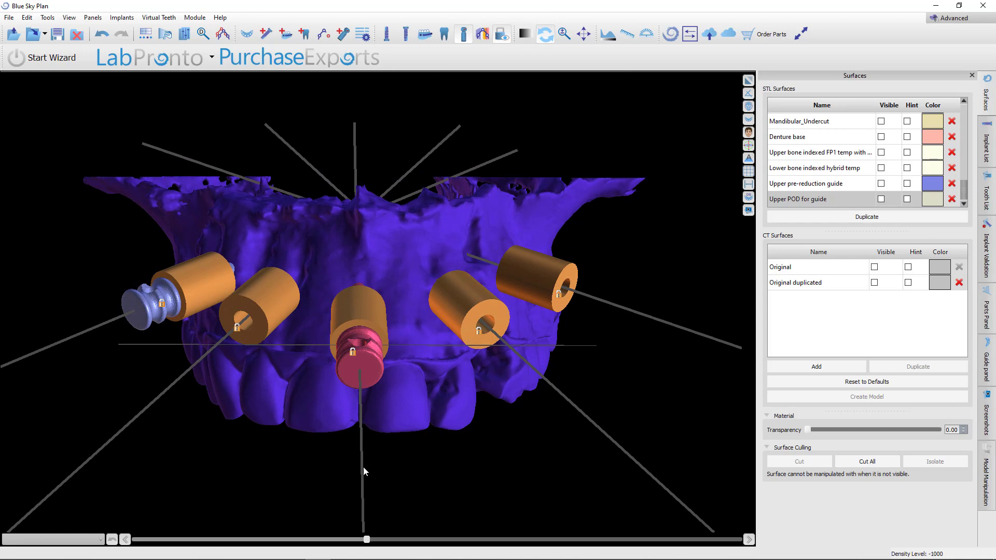
left_click_drag(360, 474, 541, 284)
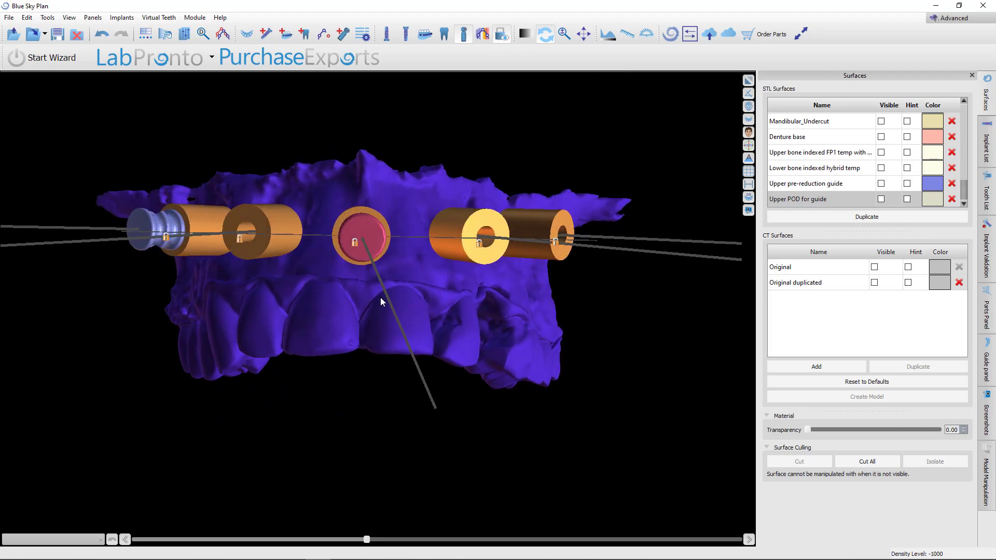
left_click_drag(343, 358, 601, 408)
left_click_drag(348, 380, 416, 394)
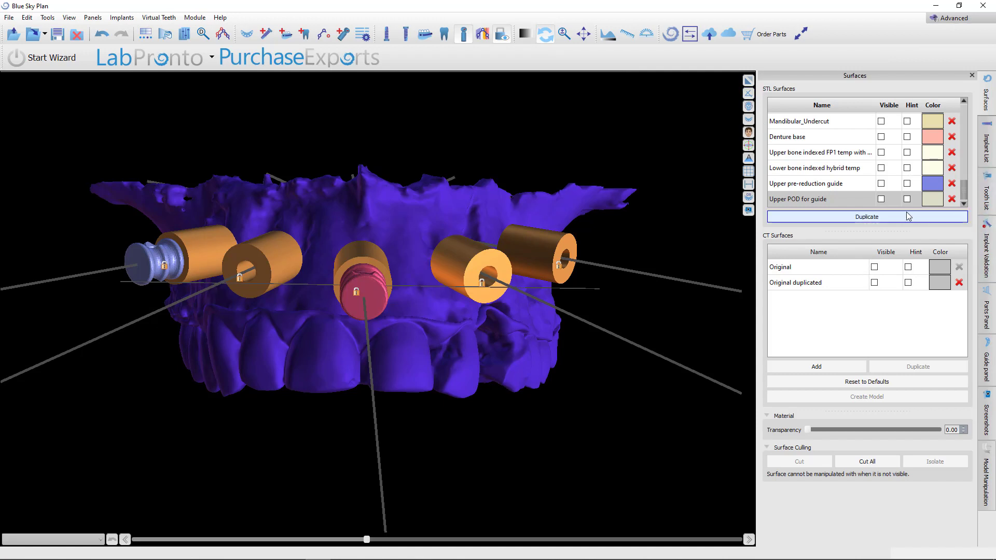
left_click(880, 199)
Hide the Combined HD teeth and maxilla surface so only the Upper POD for guide model remains
left_click_drag(625, 341, 404, 382)
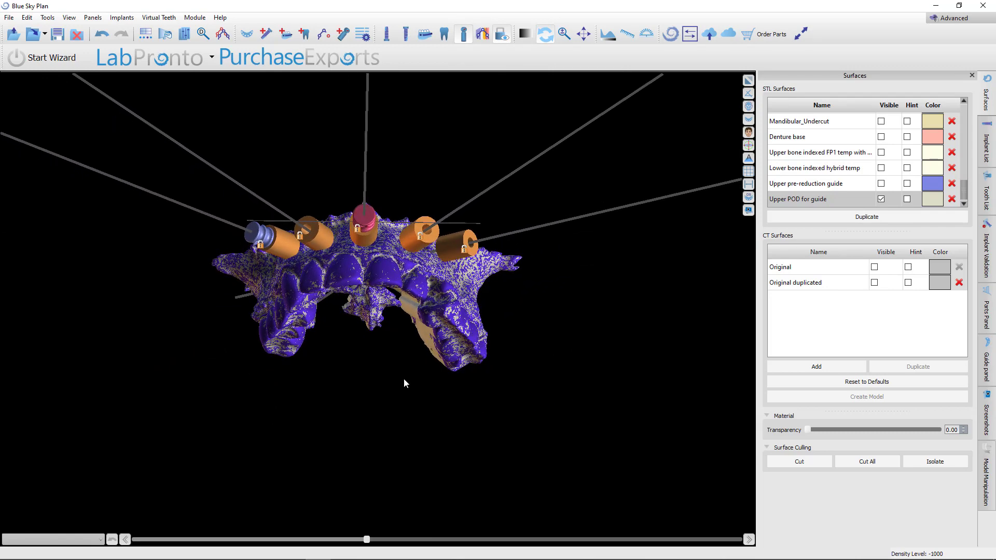
left_click_drag(334, 328, 539, 433)
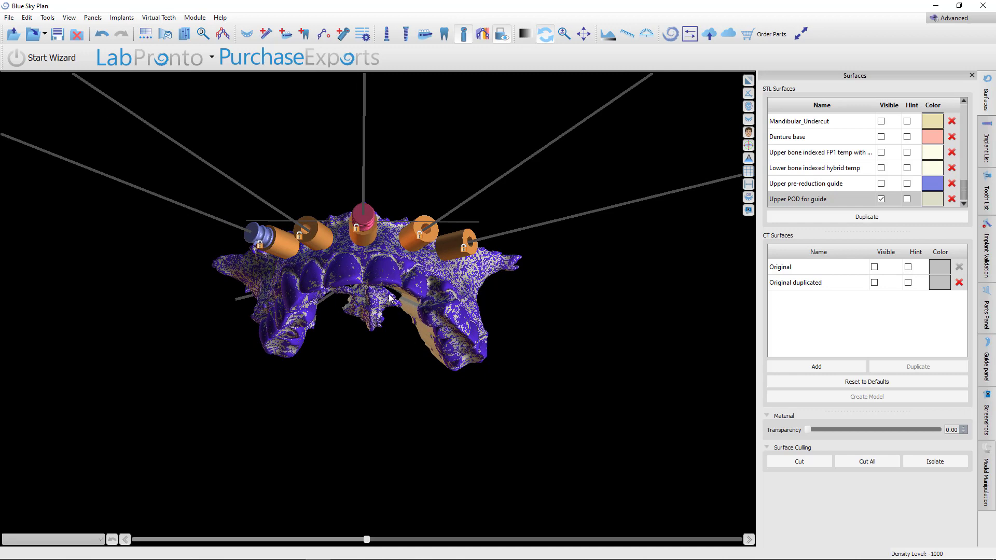
scroll(875, 186, "up", 3)
scroll(876, 182, "down", 2)
scroll(877, 182, "up", 2)
left_click(879, 184)
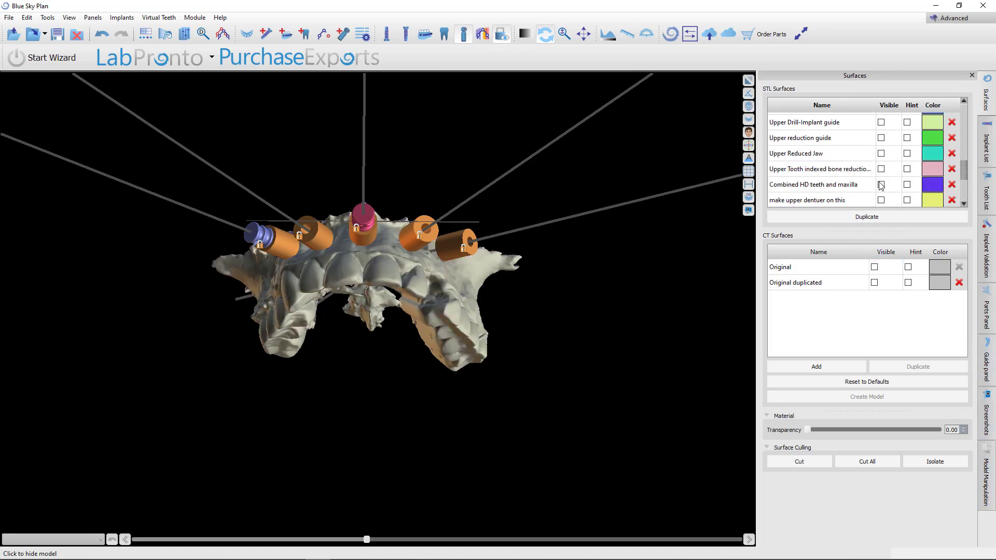
Show the Upper pre-reduction guide surface over the POD model and guide tubes
left_click_drag(702, 228, 361, 279)
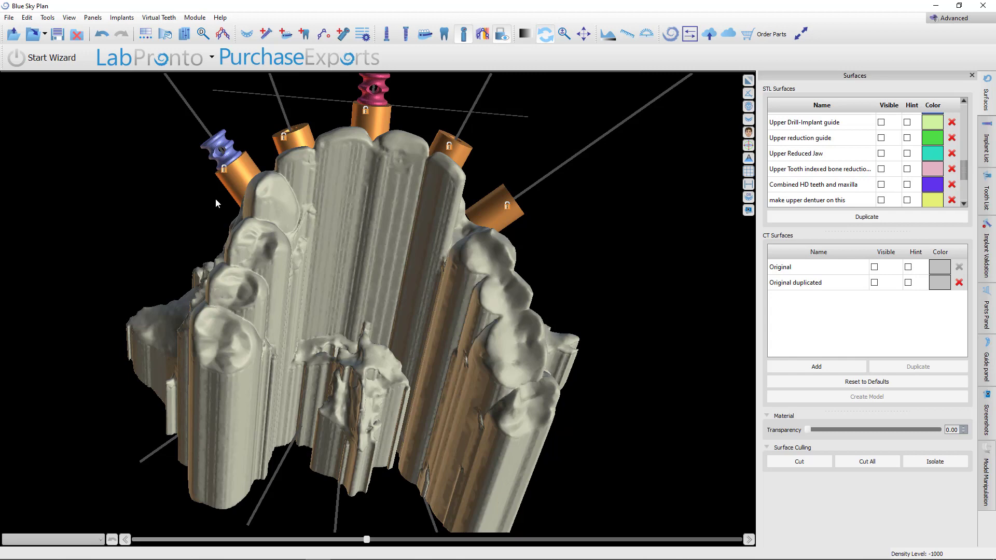
left_click_drag(216, 199, 385, 359)
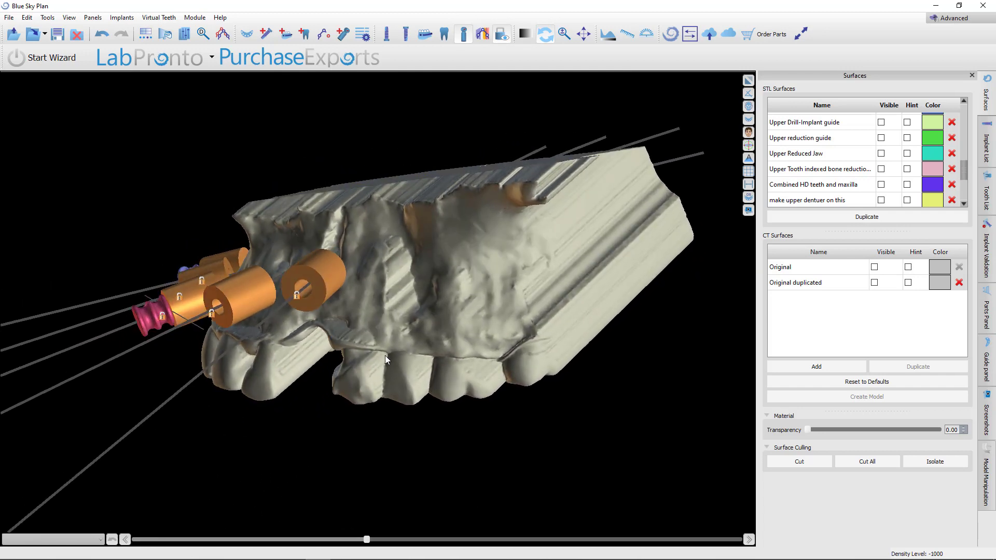
left_click_drag(338, 385, 509, 385)
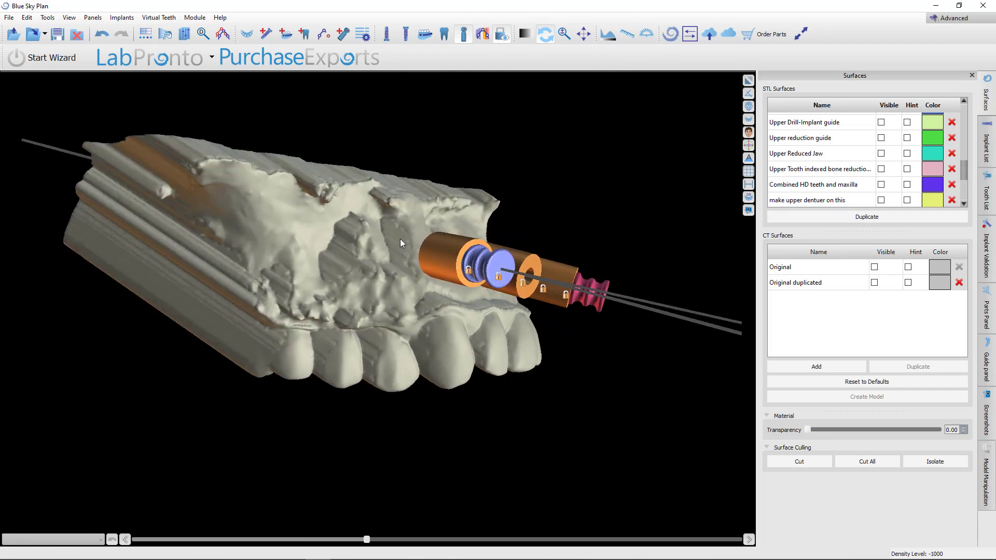
left_click_drag(384, 285, 512, 310)
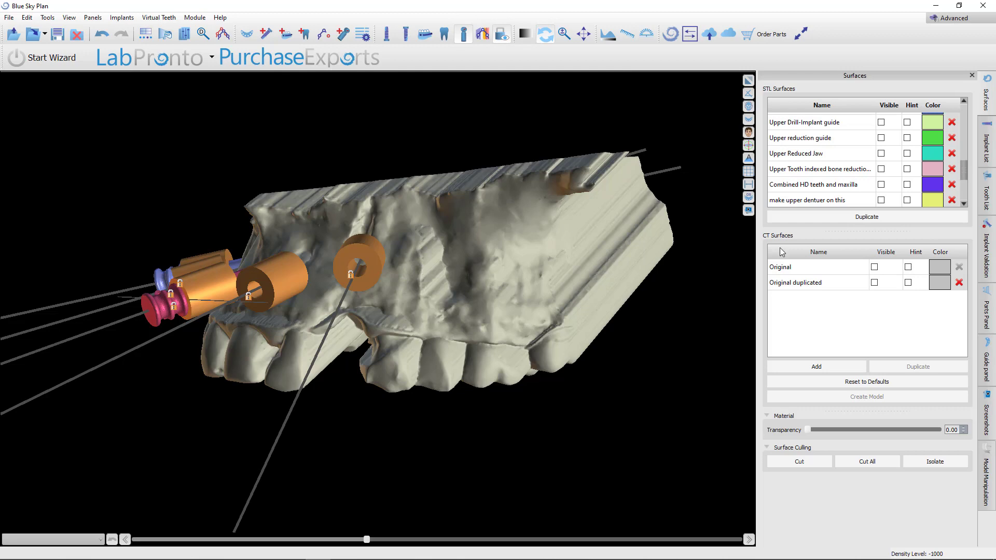
scroll(875, 182, "down", 3)
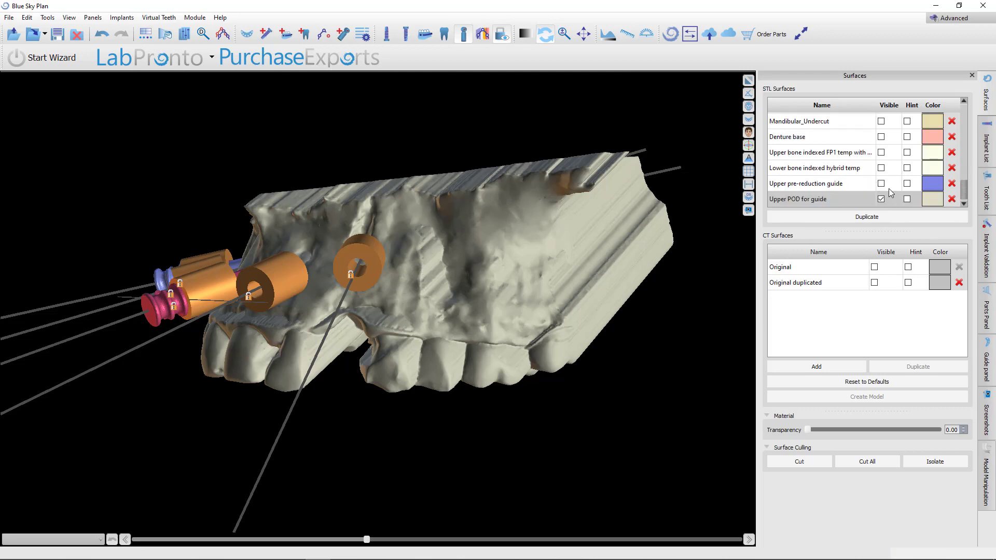
left_click(880, 184)
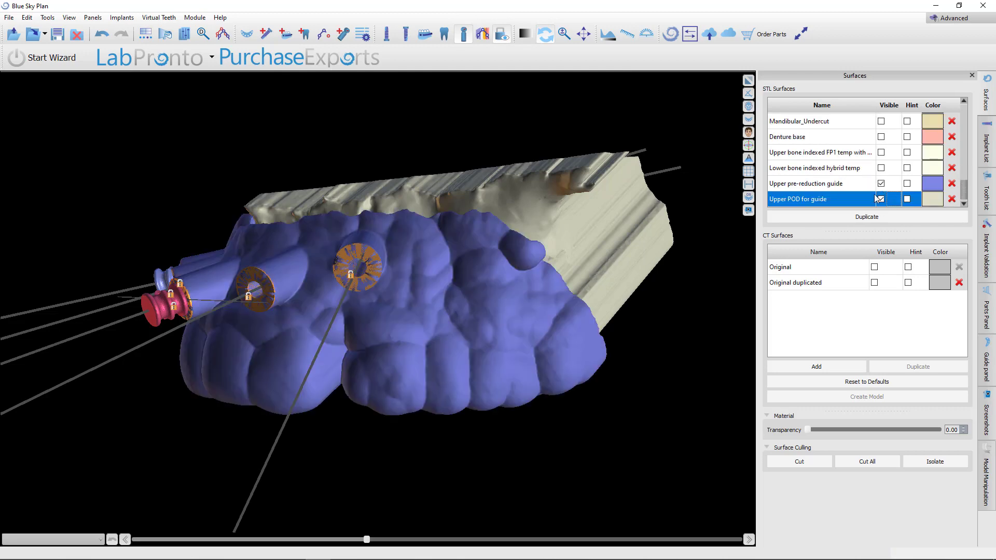
Hide the implants, fixation pins and guide tubes from the 3D view, leaving only the surfaces
left_click_drag(131, 400, 540, 268)
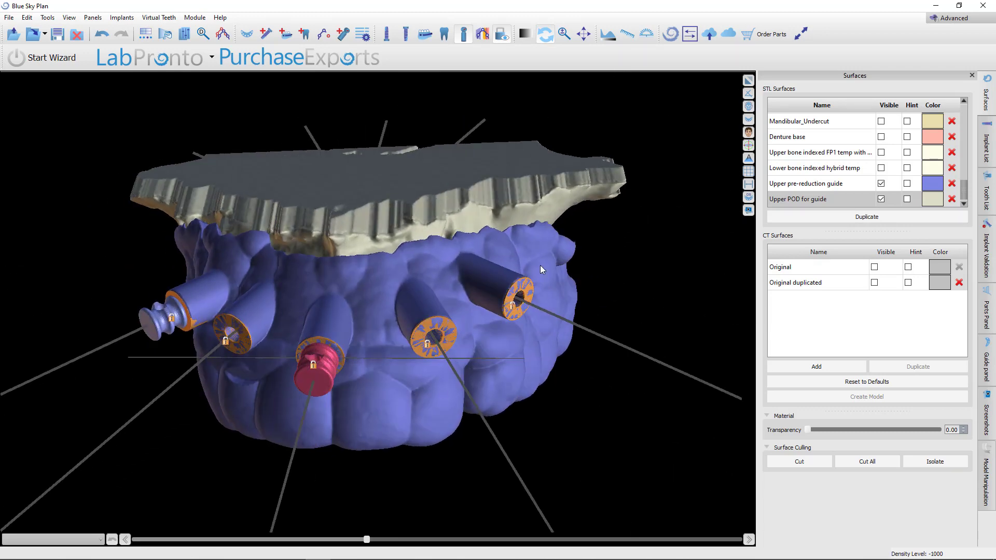
left_click_drag(188, 361, 534, 323)
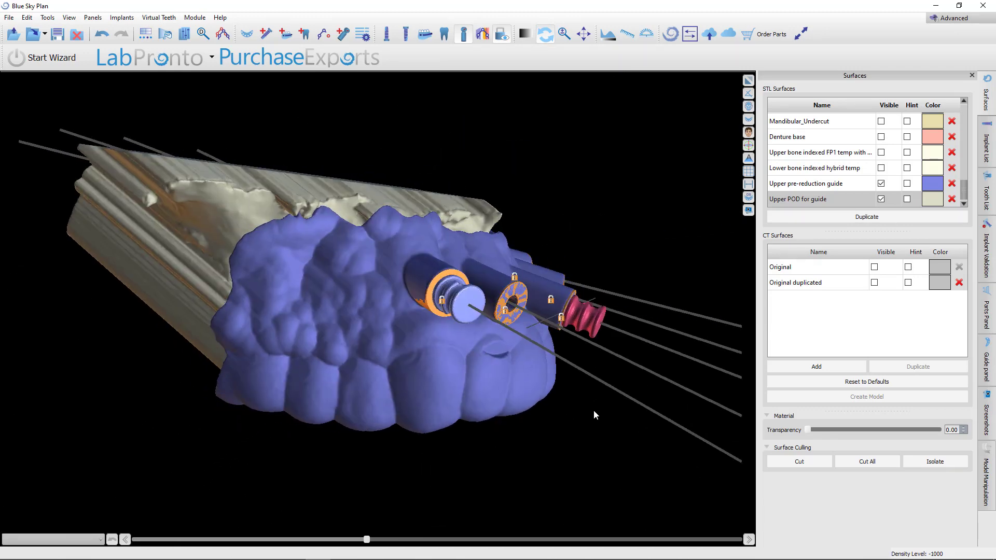
left_click_drag(594, 413, 379, 397)
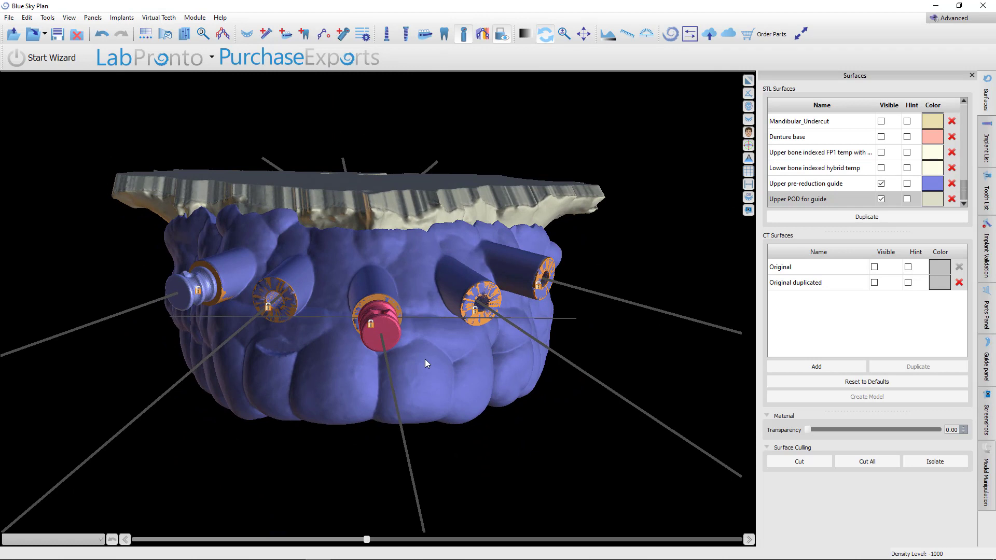
left_click(391, 35)
left_click(391, 35)
left_click_drag(315, 421, 248, 408)
left_click(810, 187)
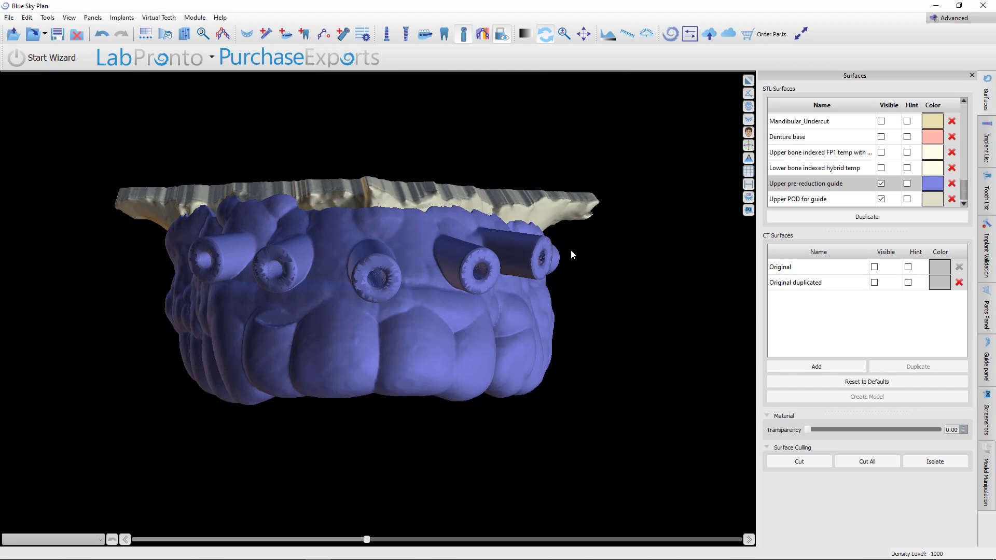
Show the Upper reduction guide surface and hide the Upper pre-reduction guide
scroll(580, 231, "up", 3)
scroll(585, 318, "down", 3)
left_click_drag(582, 344, 278, 360)
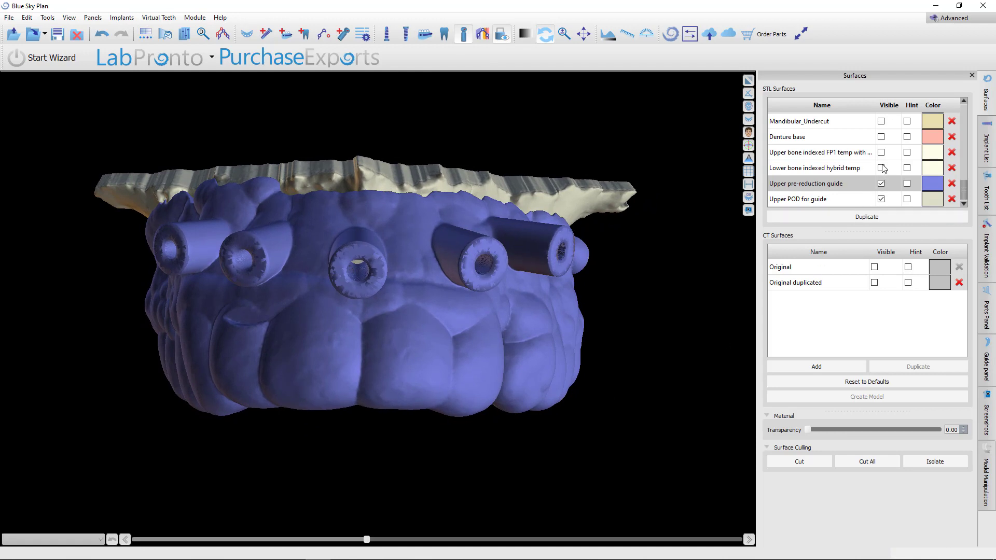
left_click(881, 182)
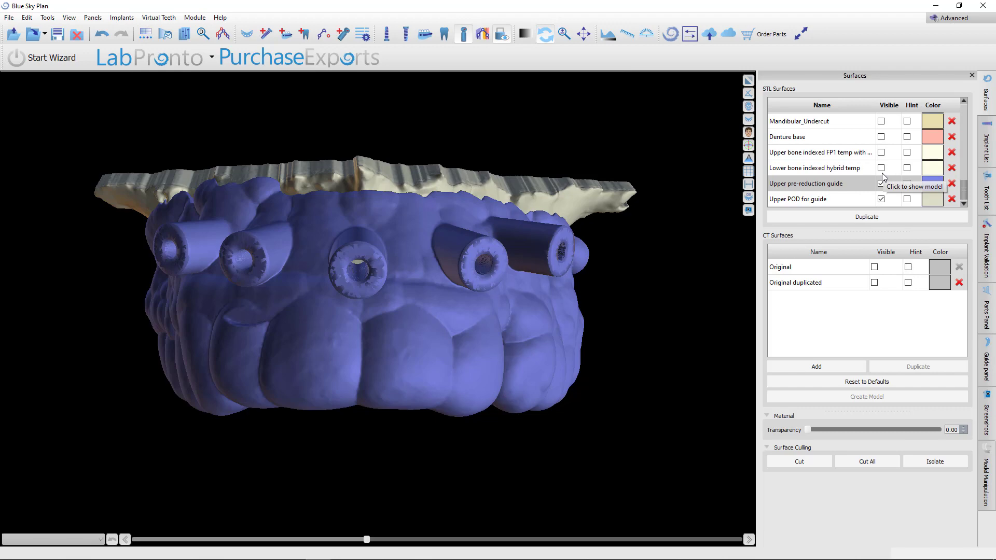
left_click(881, 183)
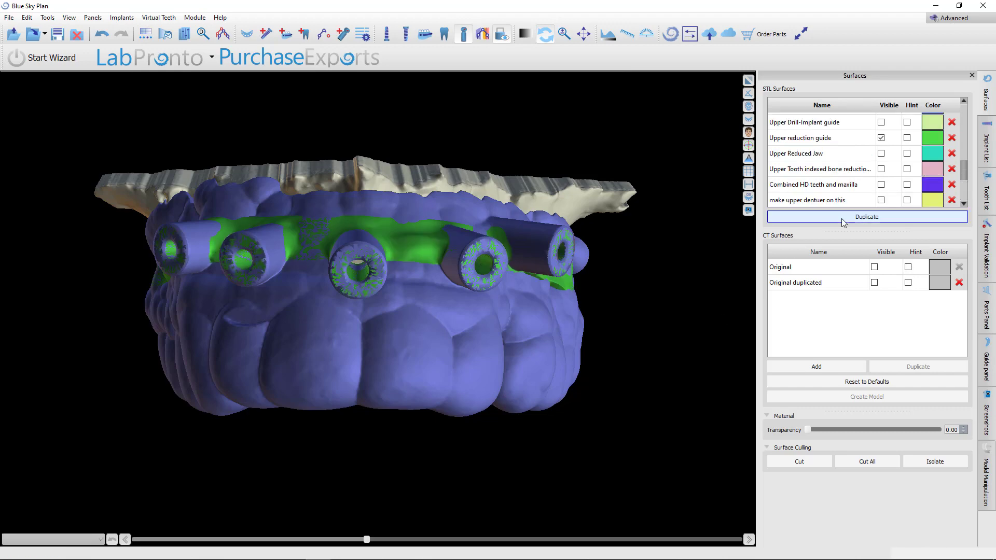
left_click(881, 185)
Show the Upper pre-reduction guide surface again over the reduction guide
left_click_drag(467, 311, 574, 331)
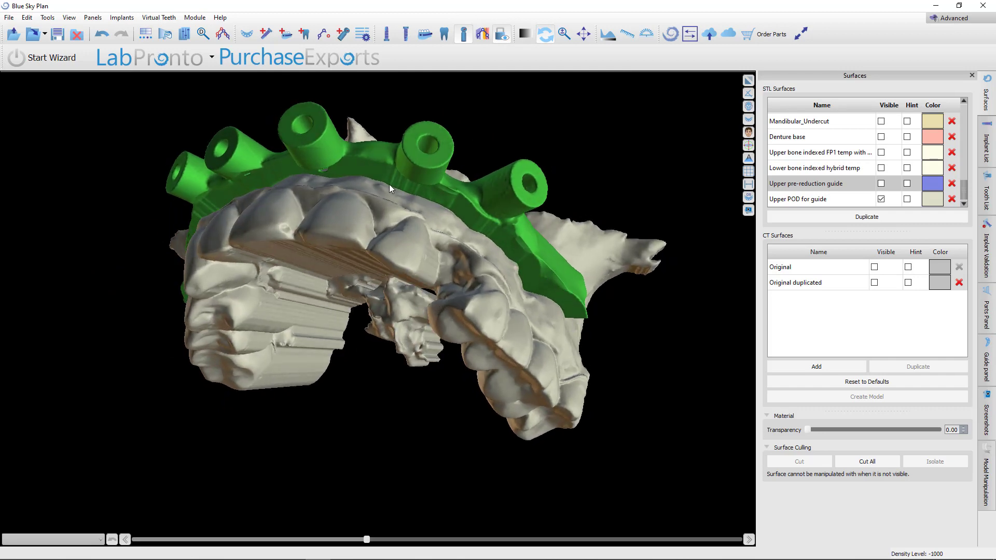
left_click_drag(231, 218, 674, 291)
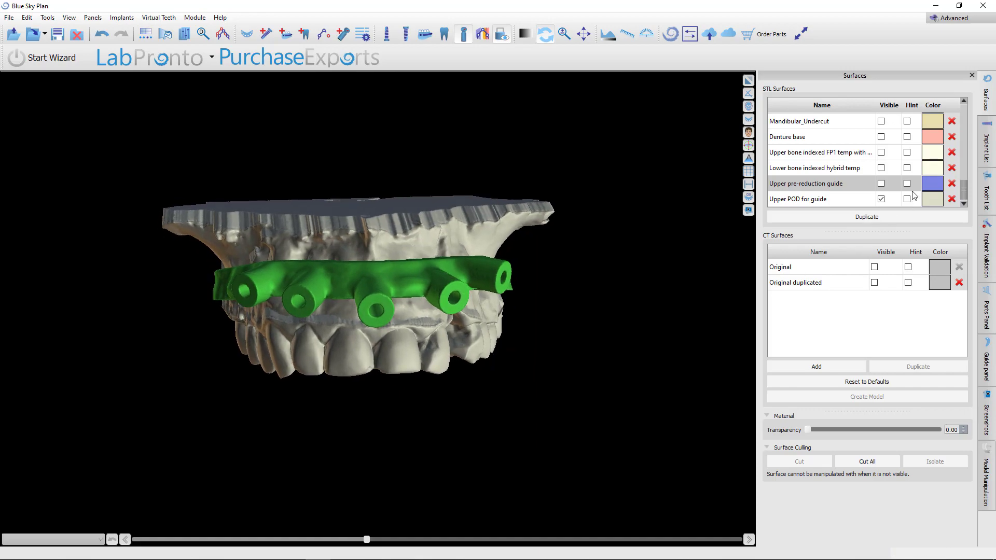
left_click(880, 183)
Show the Upper Tooth indexed bone reduction guide surface
scroll(514, 334, "up", 5)
left_click_drag(385, 318, 390, 349)
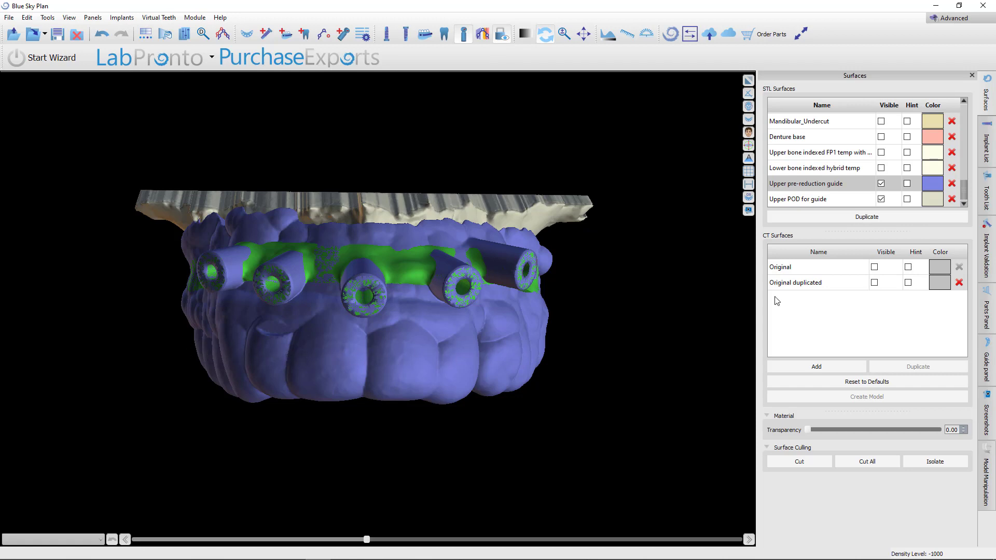
scroll(880, 165, "up", 5)
scroll(880, 165, "down", 5)
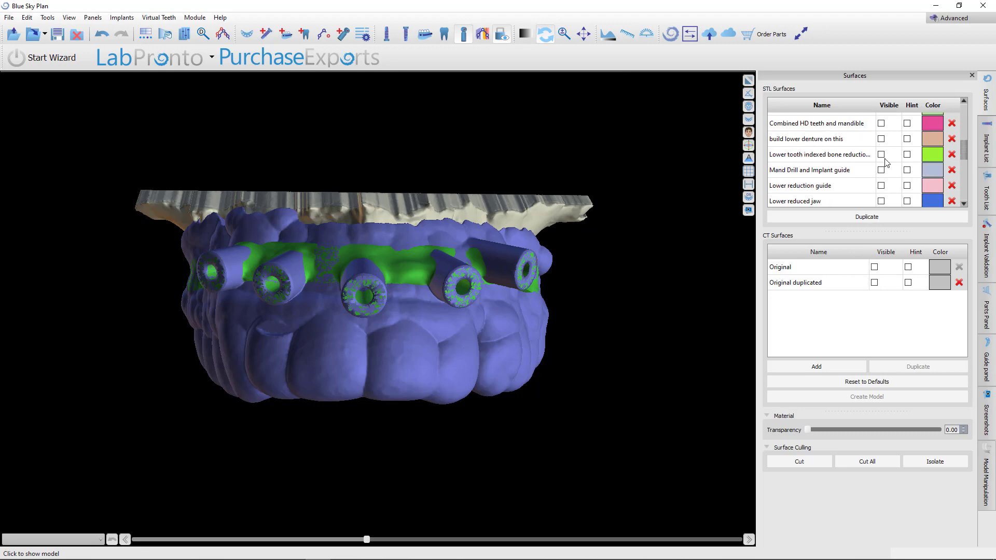
left_click(880, 148)
Hide the Upper reduction guide surface
left_click_drag(630, 344, 454, 298)
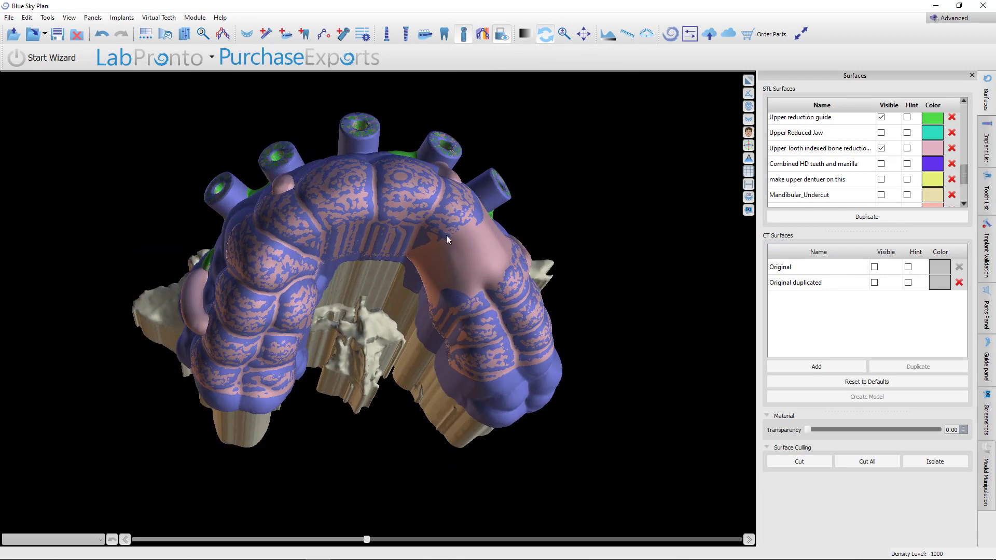
left_click_drag(357, 449, 473, 222)
left_click_drag(437, 169, 443, 422)
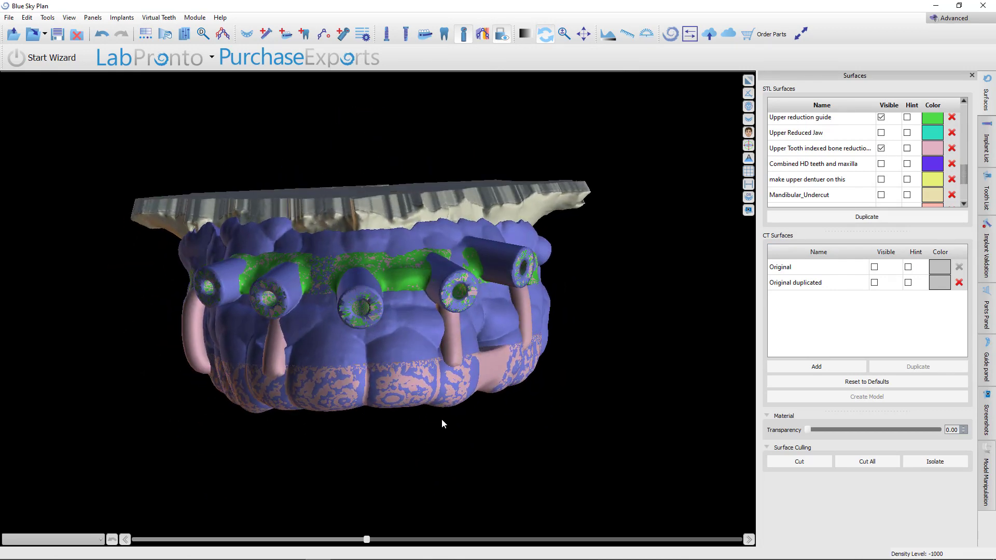
left_click(881, 118)
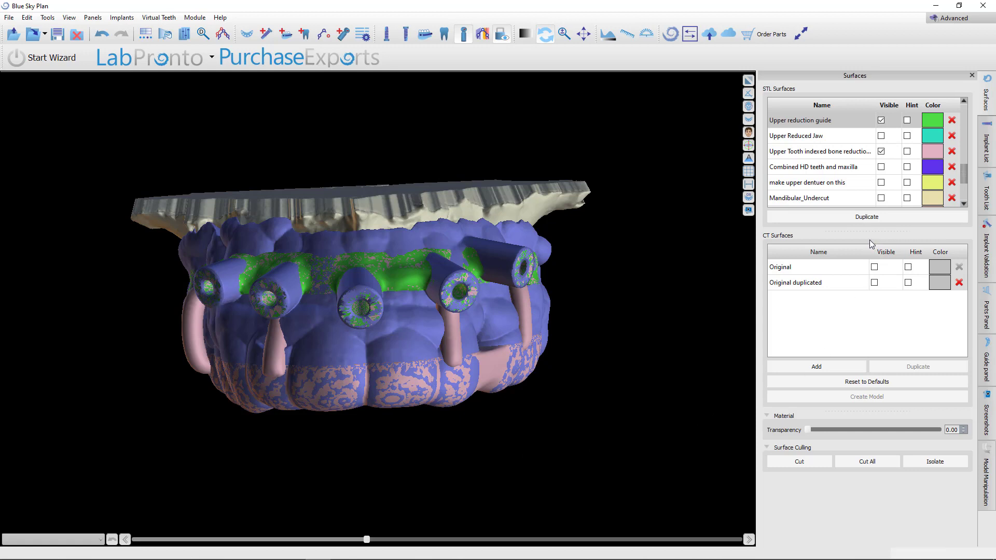
left_click(881, 121)
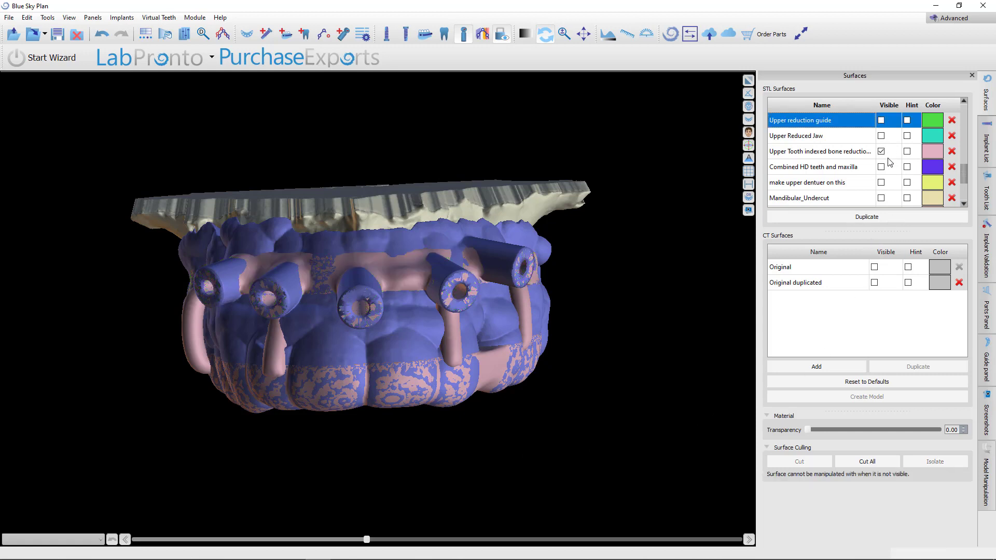
Hide the Upper pre-reduction guide and inspect the tooth-indexed bone reduction guide seated on the POD model
scroll(883, 189, "down", 2)
left_click(880, 184)
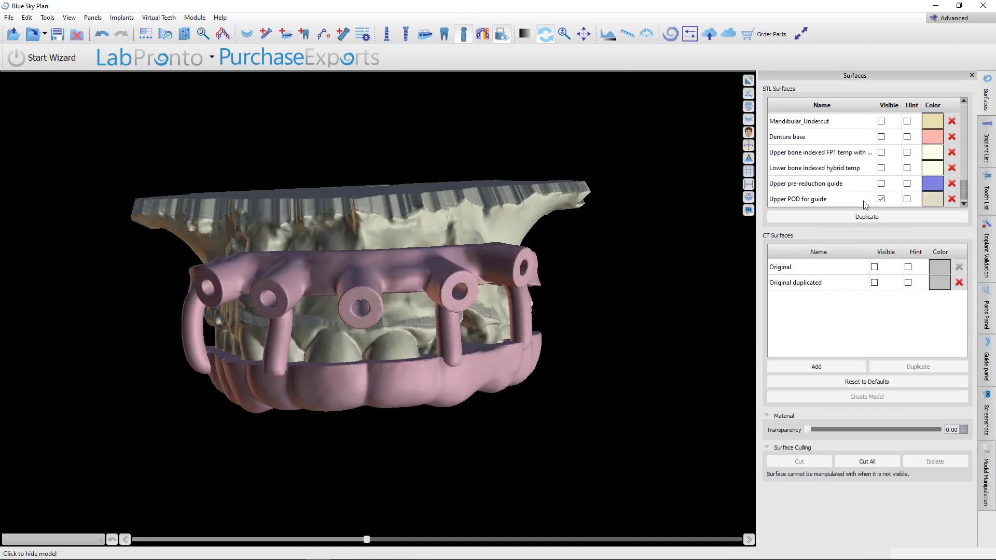
left_click_drag(498, 322, 277, 393)
left_click_drag(260, 344, 569, 296)
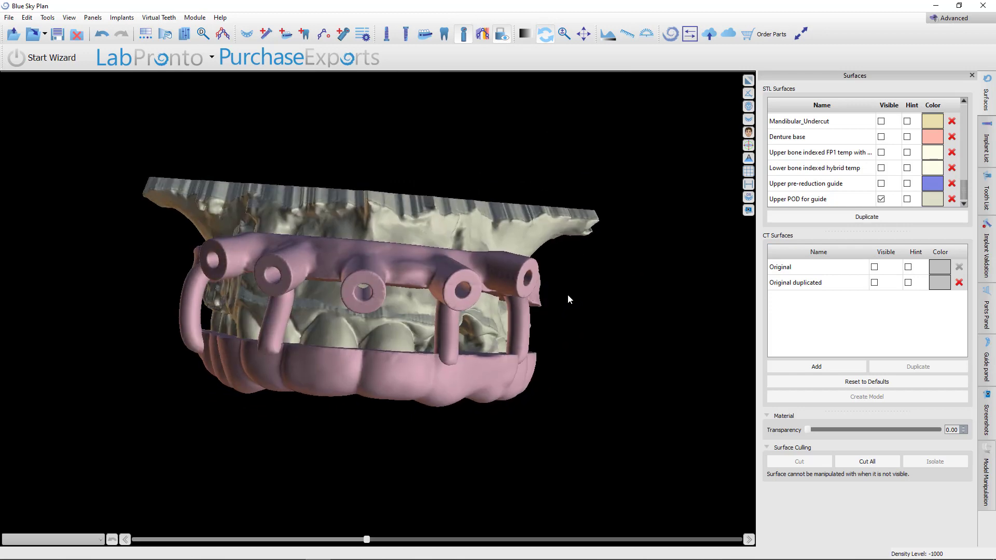
left_click_drag(344, 423, 459, 307)
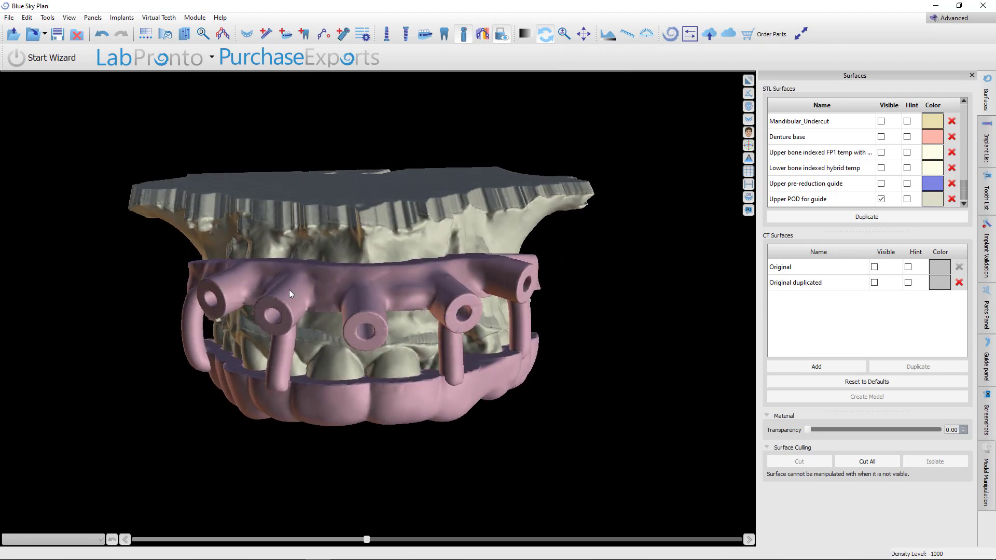
left_click_drag(288, 290, 458, 399)
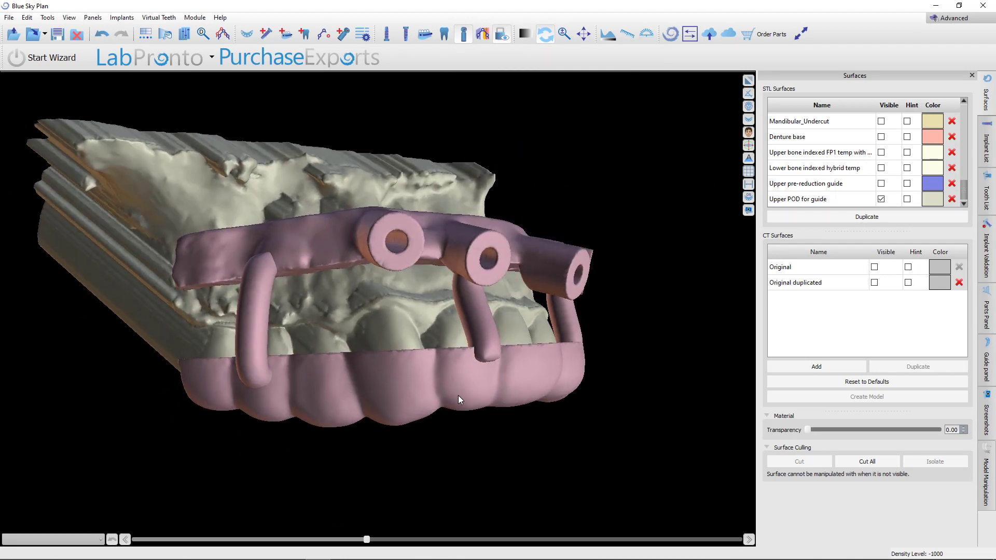
left_click_drag(418, 288, 356, 348)
left_click_drag(525, 406, 477, 460)
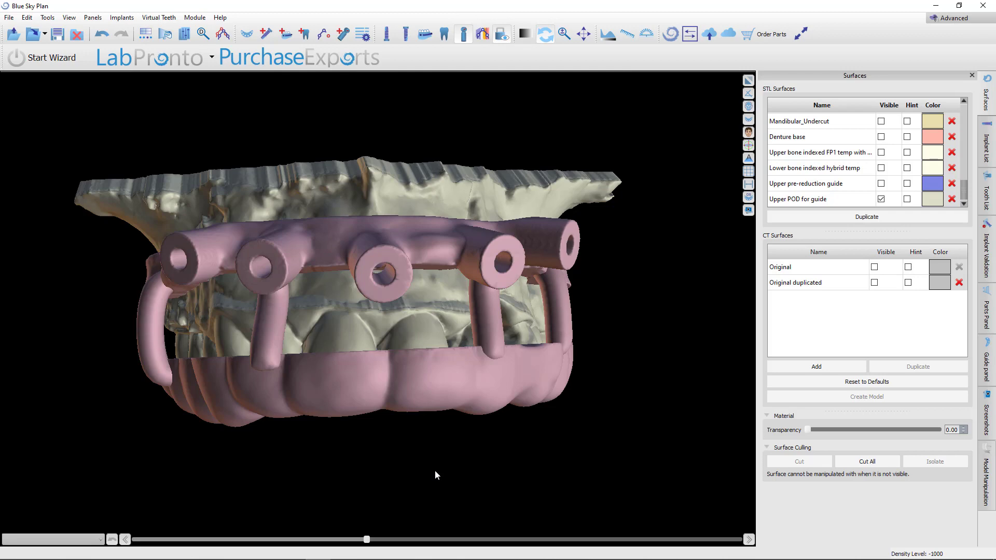
Show the Upper reduction guide on the POD model in place of the Upper Tooth indexed bone reduction guide
scroll(290, 380, "up", 5)
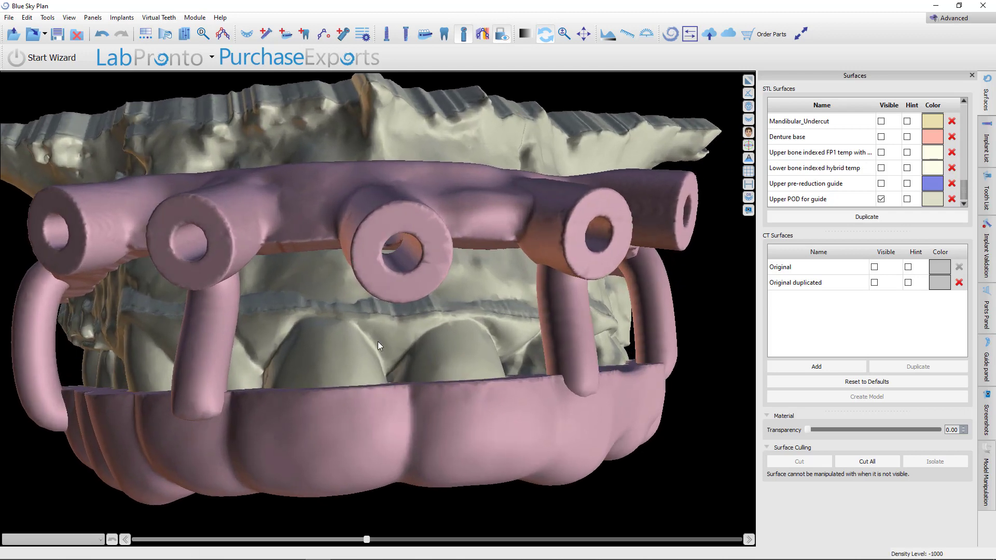
left_click_drag(377, 342, 451, 320)
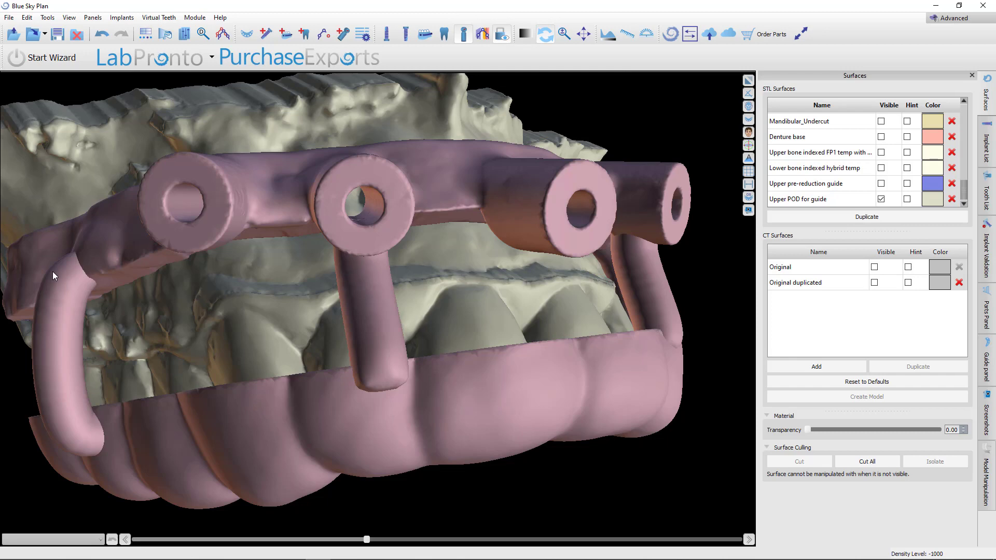
left_click_drag(286, 396, 309, 387)
scroll(394, 394, "down", 3)
left_click_drag(394, 394, 451, 393)
scroll(925, 160, "up", 3)
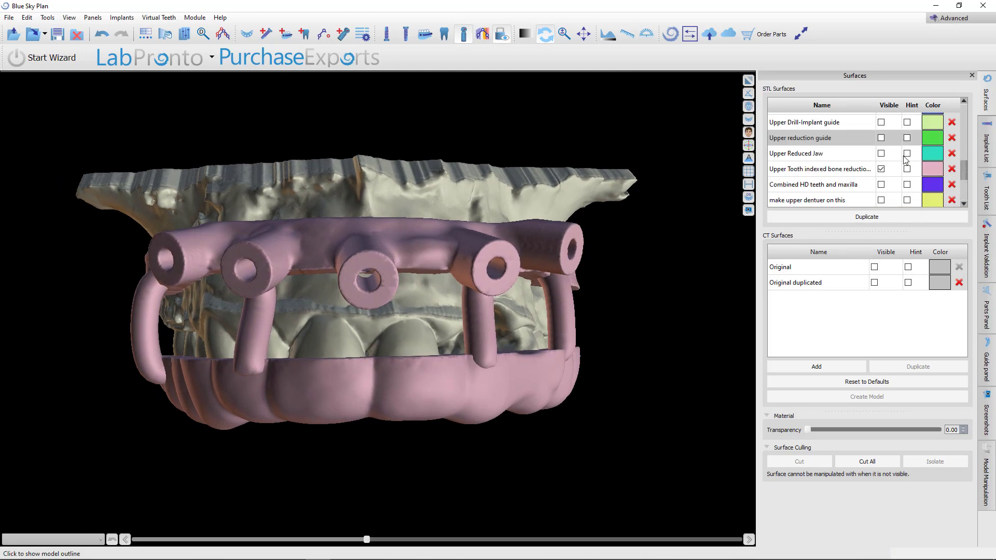
left_click(881, 138)
left_click(880, 169)
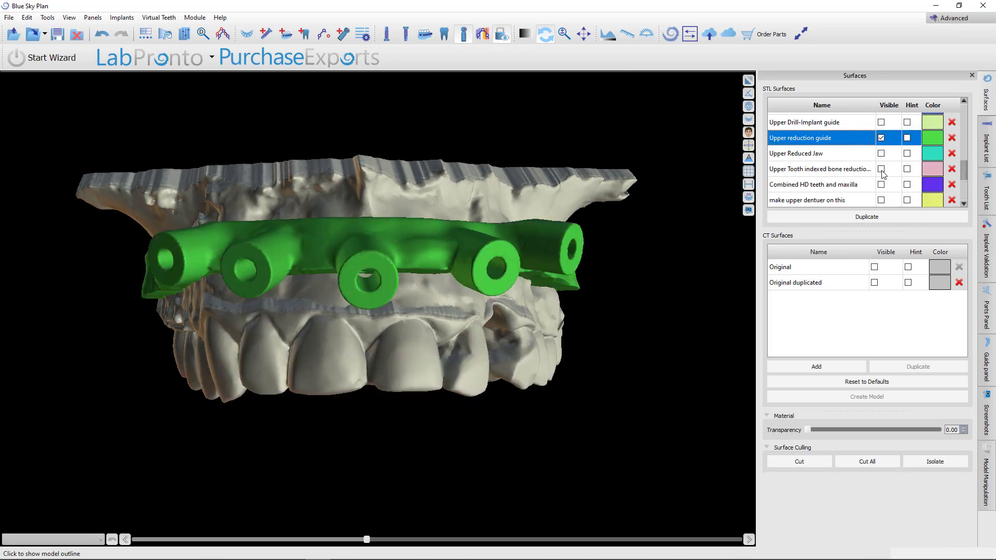
left_click_drag(394, 415, 476, 434)
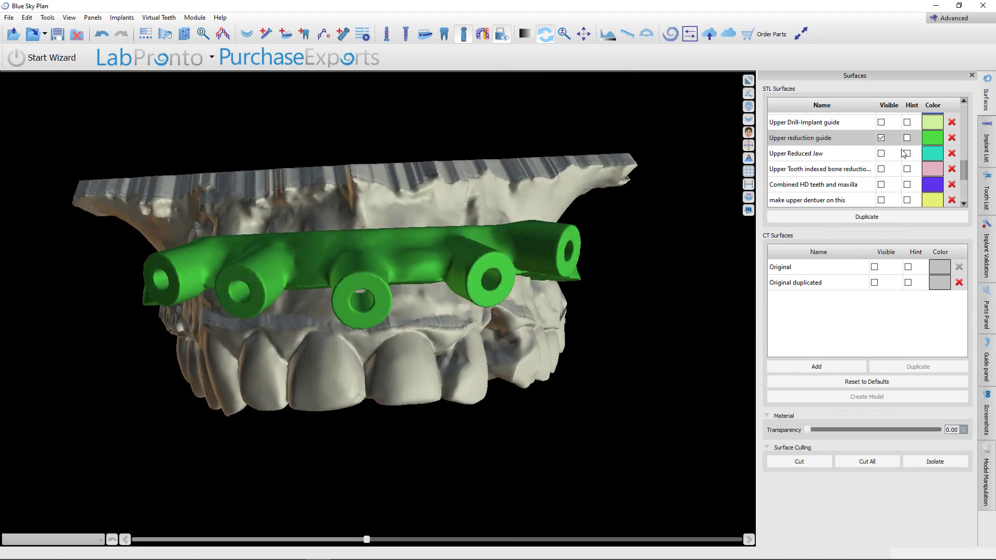
Show the Upper Reduced Jaw on its own, hiding the Upper reduction guide and the Upper POD for guide
left_click(880, 138)
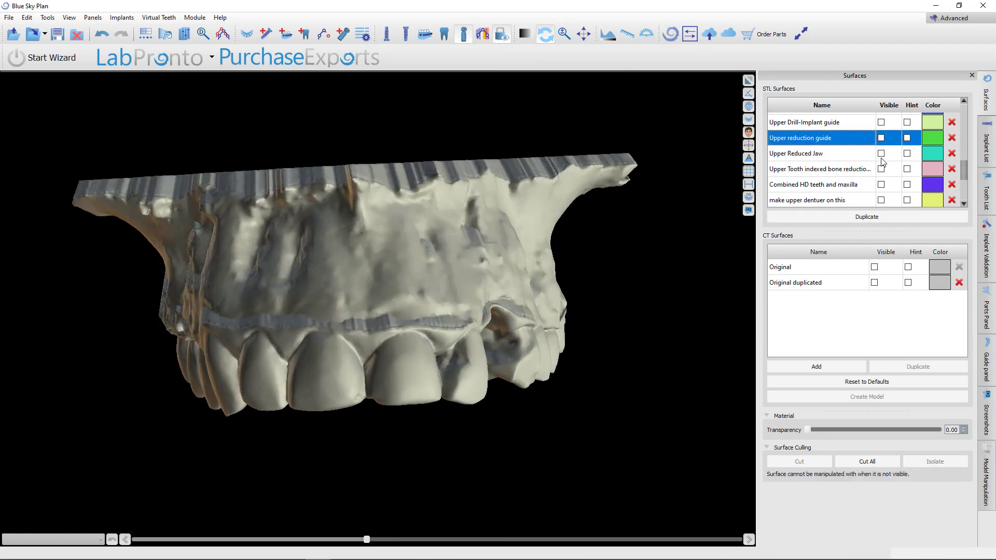
left_click(881, 153)
scroll(884, 182, "down", 2)
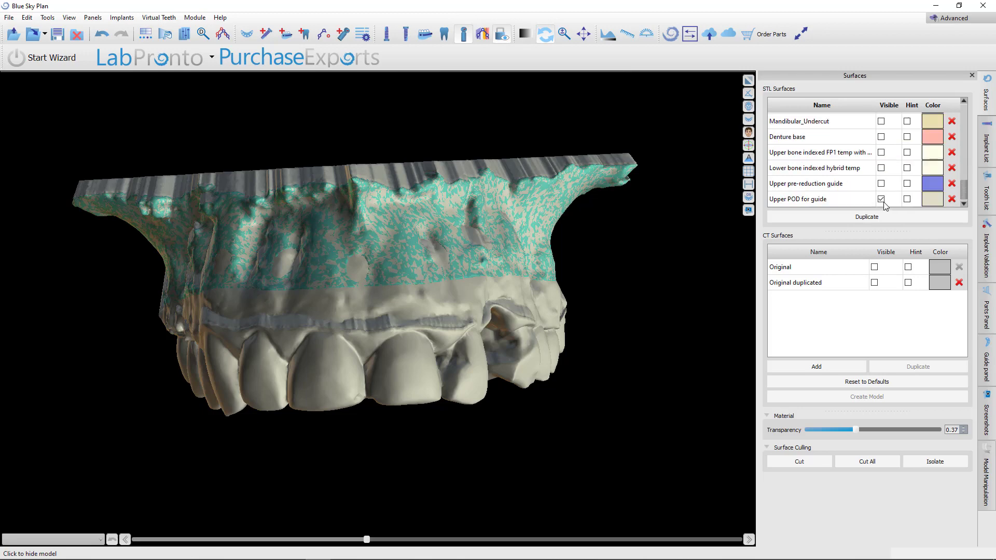
left_click(880, 199)
scroll(880, 196, "up", 2)
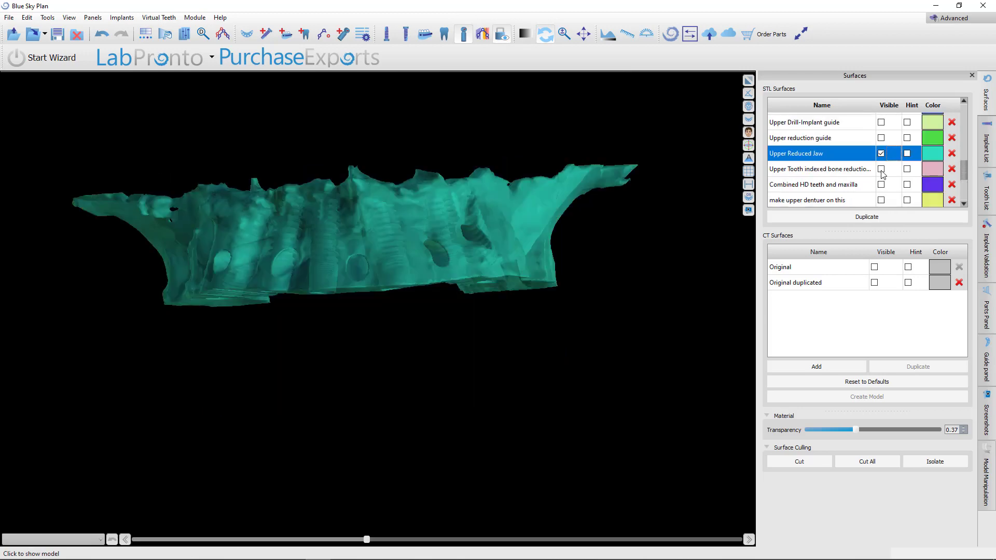
Show the Upper reduction guide over the reduced jaw and set the Upper Reduced Jaw's transparency to 0
left_click(880, 138)
left_click_drag(370, 422, 432, 390)
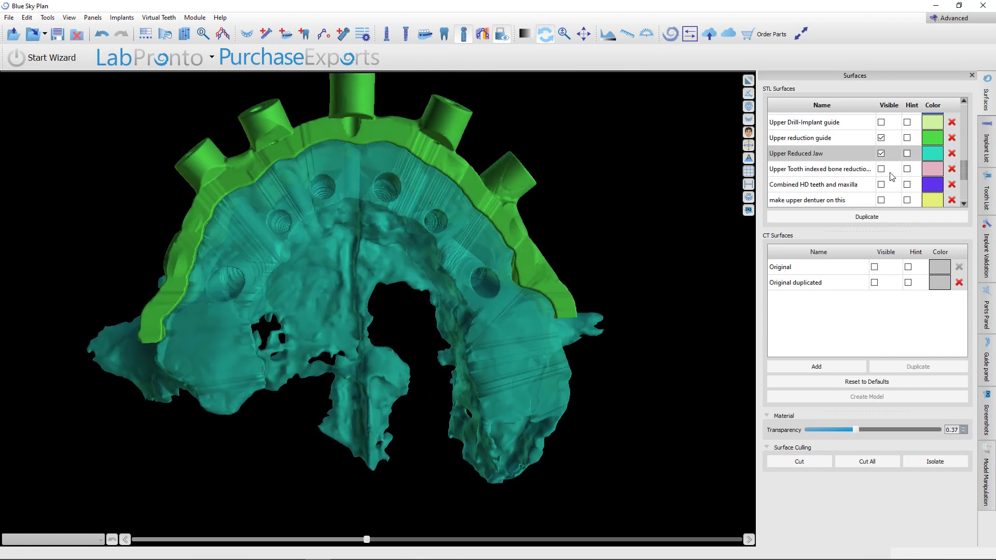
left_click(857, 159)
left_click_drag(855, 430, 808, 430)
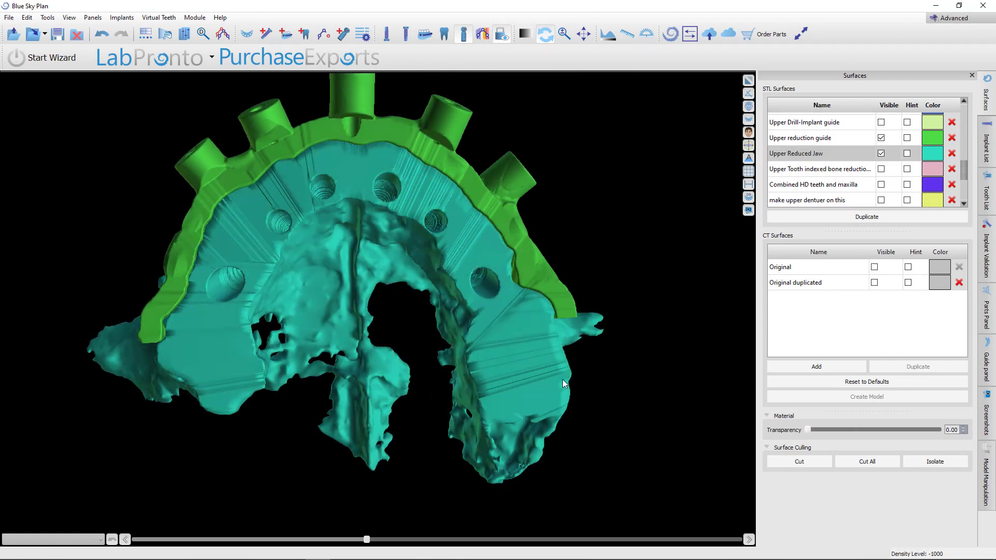
Toggle the Combined HD teeth and maxilla surface on and off to compare it with the reduction guide
left_click_drag(305, 348, 618, 477)
left_click(881, 185)
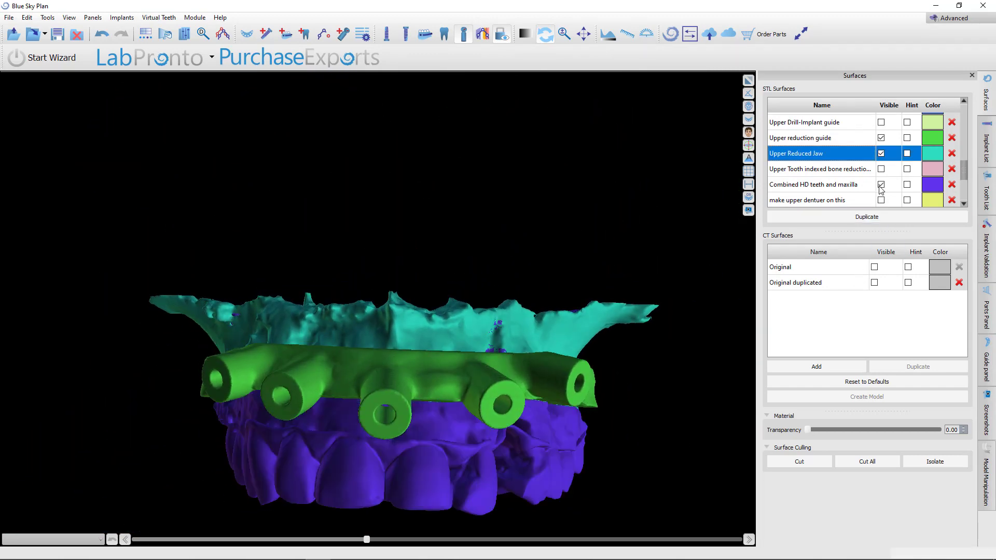
left_click(880, 184)
left_click_drag(413, 484, 563, 366)
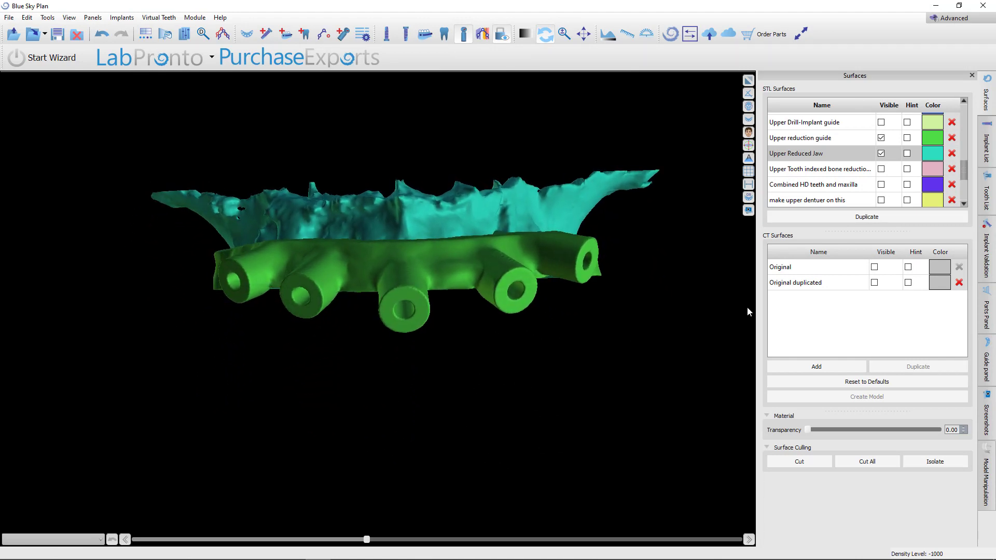
Show the Upper Drill-Implant guide and inspect it against the reduction guide on the reduced jaw
left_click(881, 123)
left_click_drag(642, 411, 595, 358)
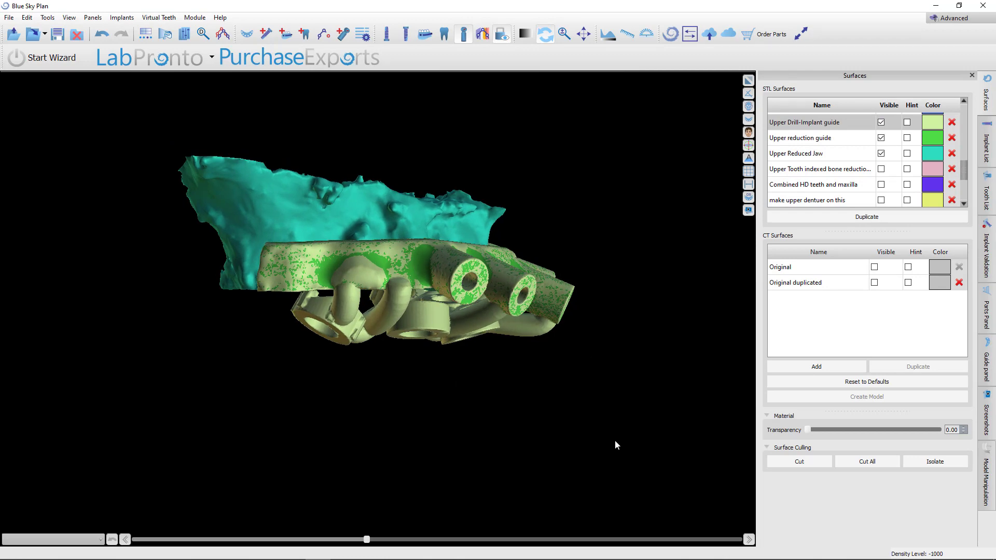
left_click_drag(614, 439, 429, 364)
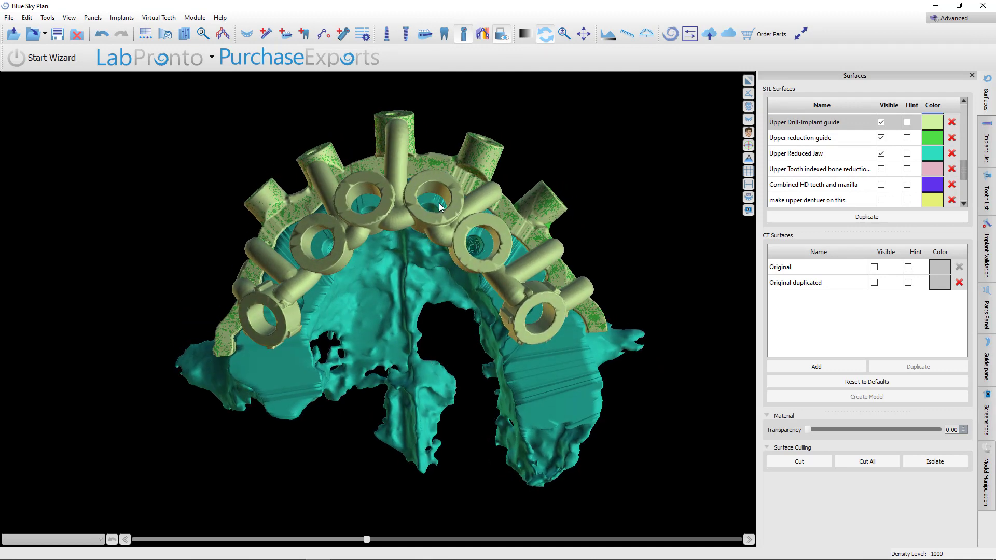
scroll(445, 342, "up", 5)
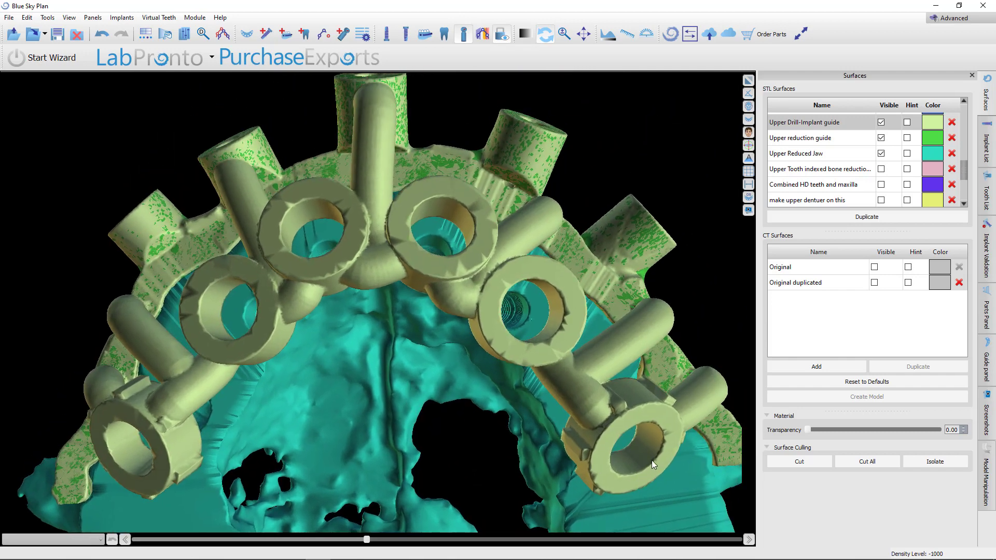
left_click_drag(395, 275, 360, 133)
scroll(323, 315, "down", 5)
left_click_drag(322, 316, 463, 314)
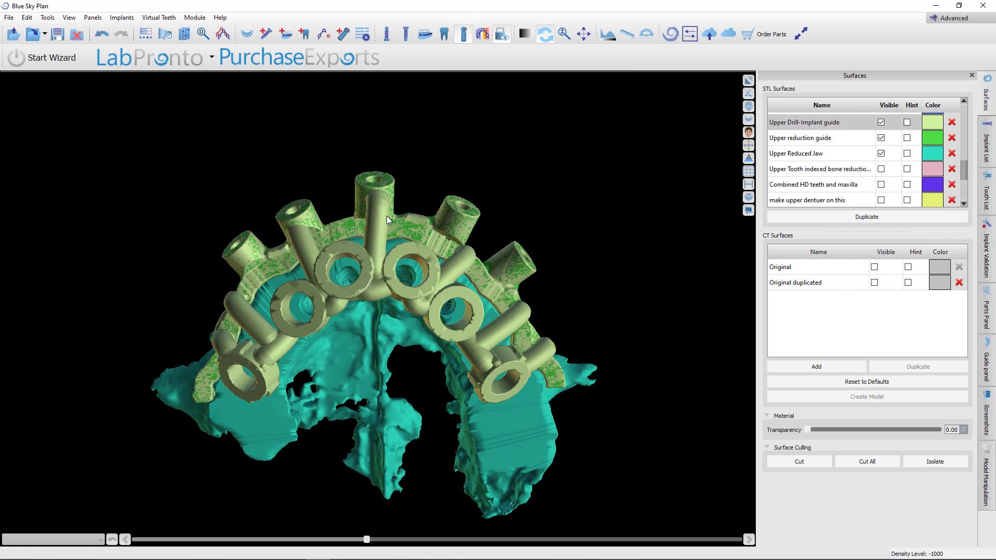
scroll(365, 217, "up", 5)
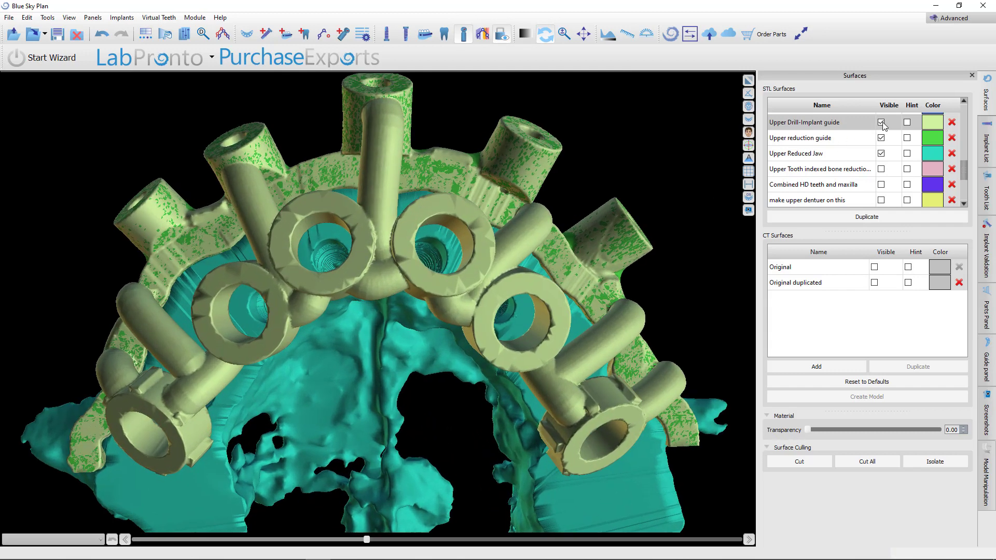
Hide the Upper reduction guide and inspect the drill-implant guide seated on the reduced jaw
left_click(881, 137)
left_click(881, 153)
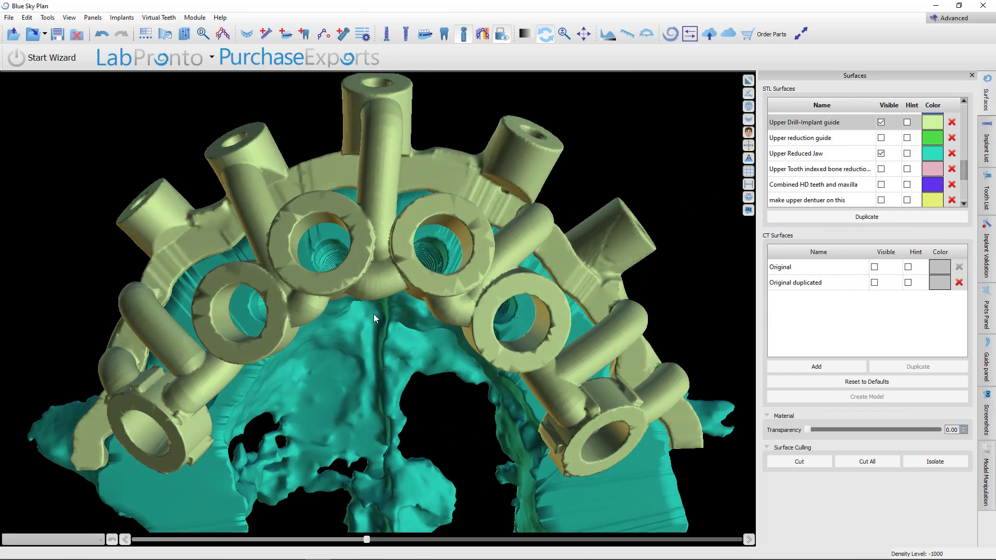
left_click_drag(374, 313, 462, 291)
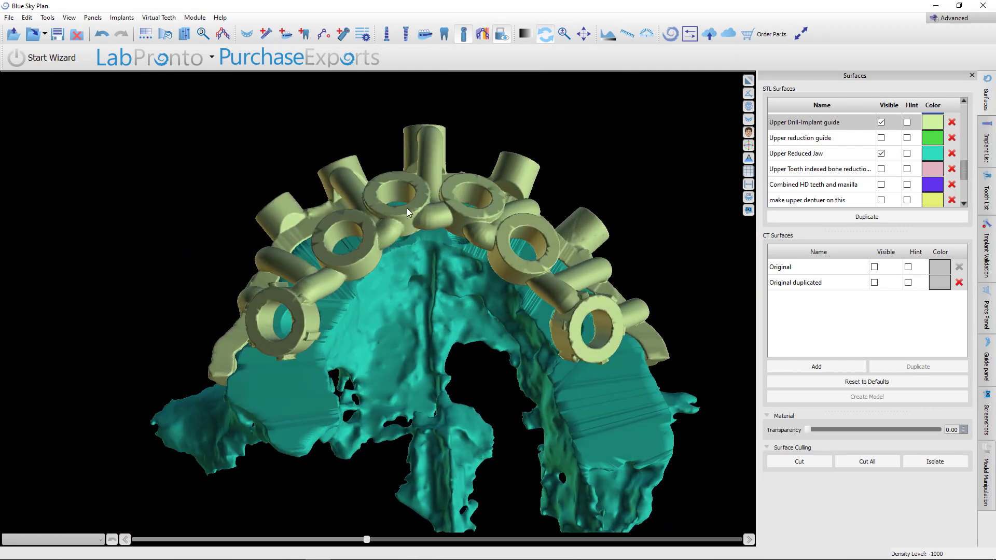
left_click_drag(428, 251, 430, 339)
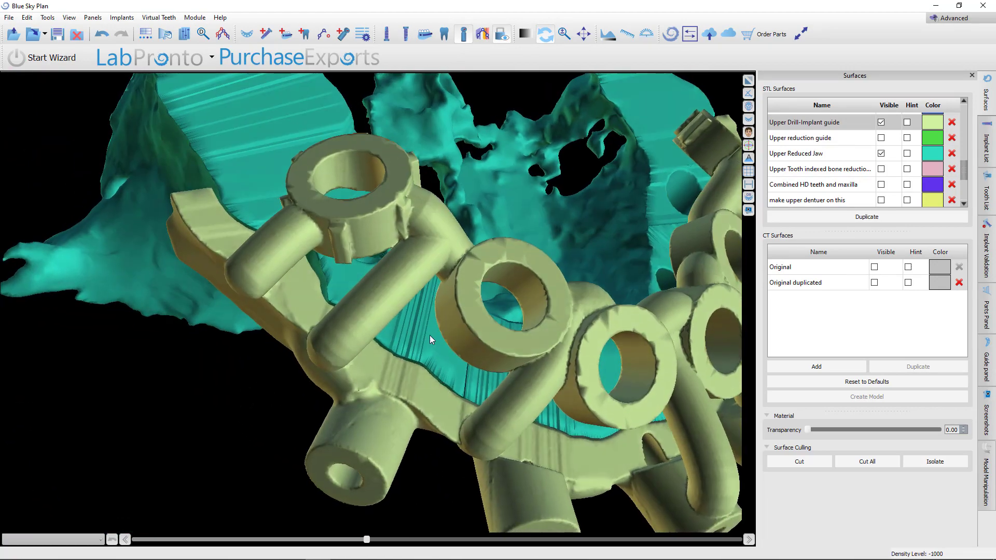
left_click_drag(382, 231, 590, 306)
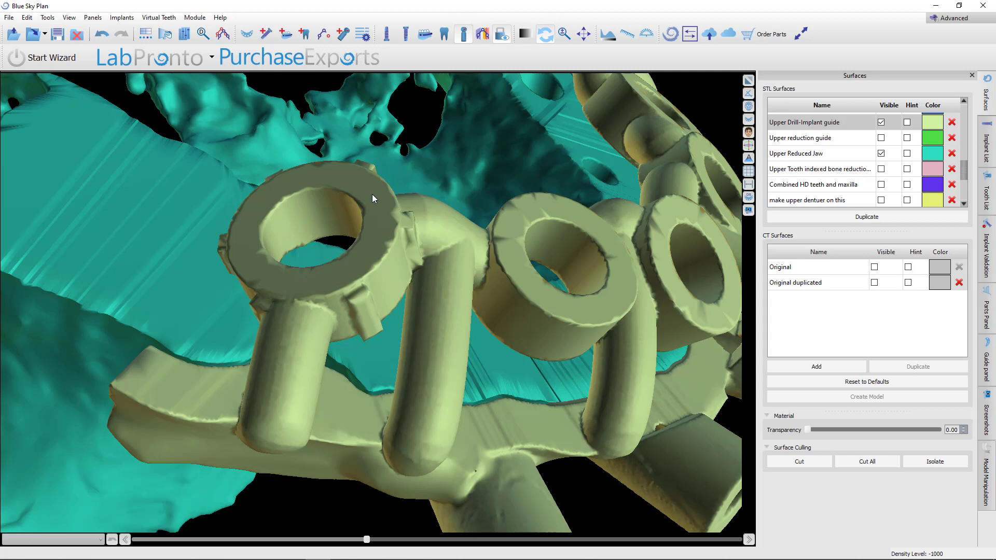
Display the implants to inspect them through the drill-implant guide's sleeves, and hide them again
left_click(388, 34)
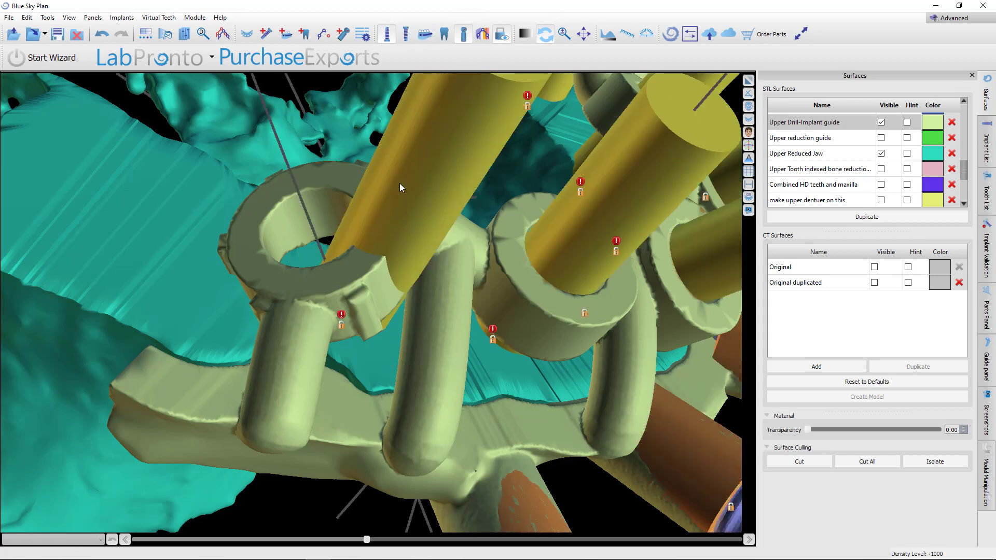
right_click_drag(399, 182, 397, 403)
left_click_drag(397, 403, 467, 482)
right_click_drag(467, 482, 493, 394)
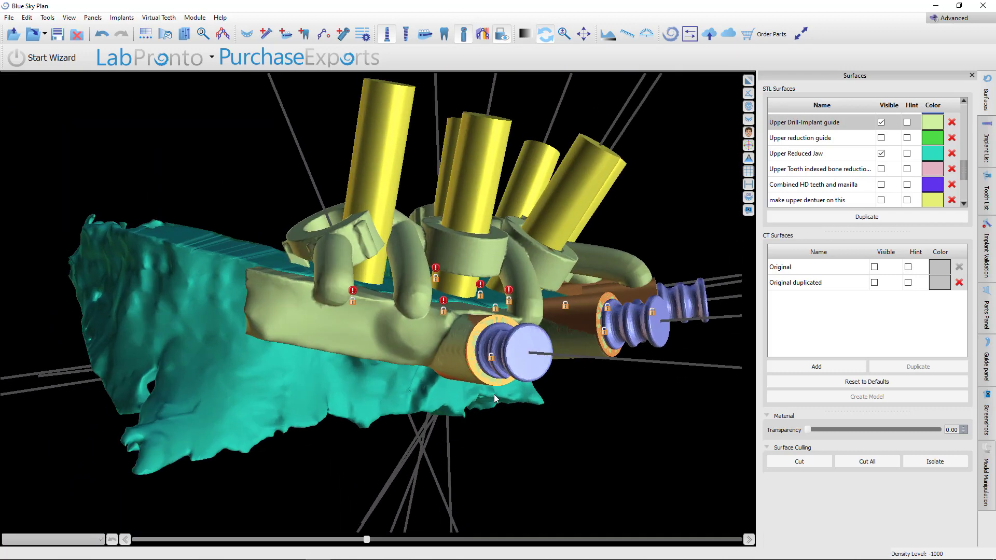
left_click_drag(494, 394, 423, 459)
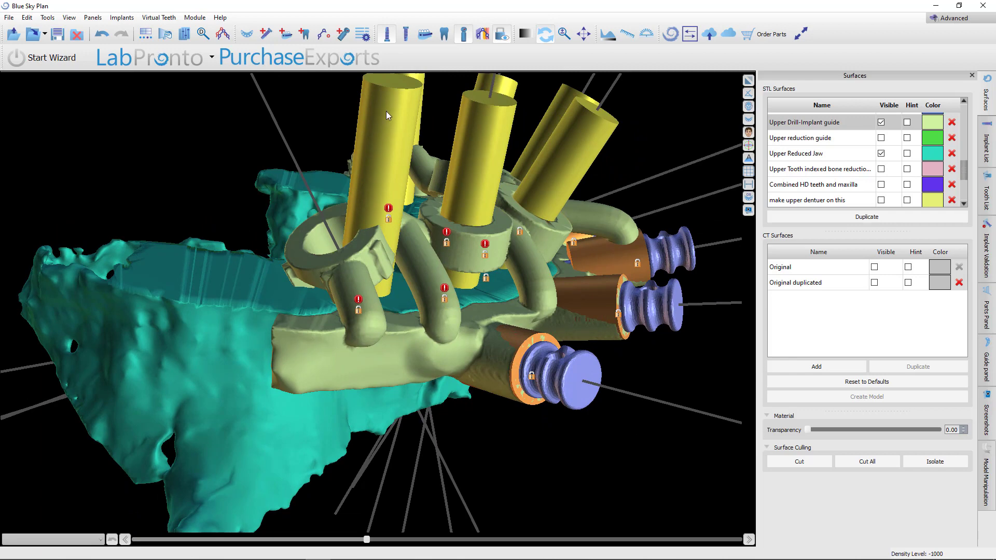
right_click_drag(387, 118, 384, 138)
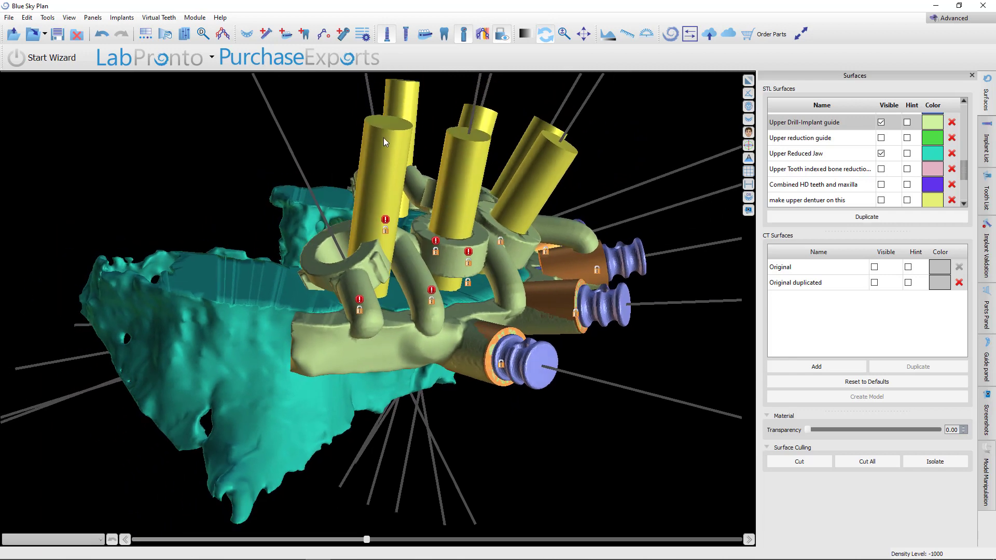
left_click(385, 35)
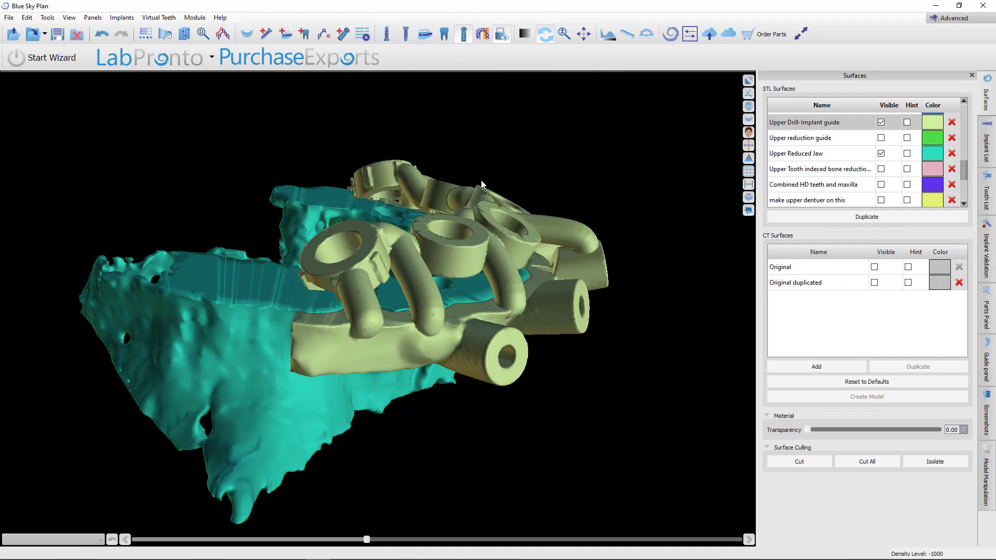
Show the Upper bone indexed FP1 temp surface together with the drill-implant guide and reduced jaw
left_click_drag(483, 184, 276, 489)
right_click_drag(276, 488, 225, 357)
scroll(226, 359, "down", 5)
left_click_drag(235, 315, 359, 260)
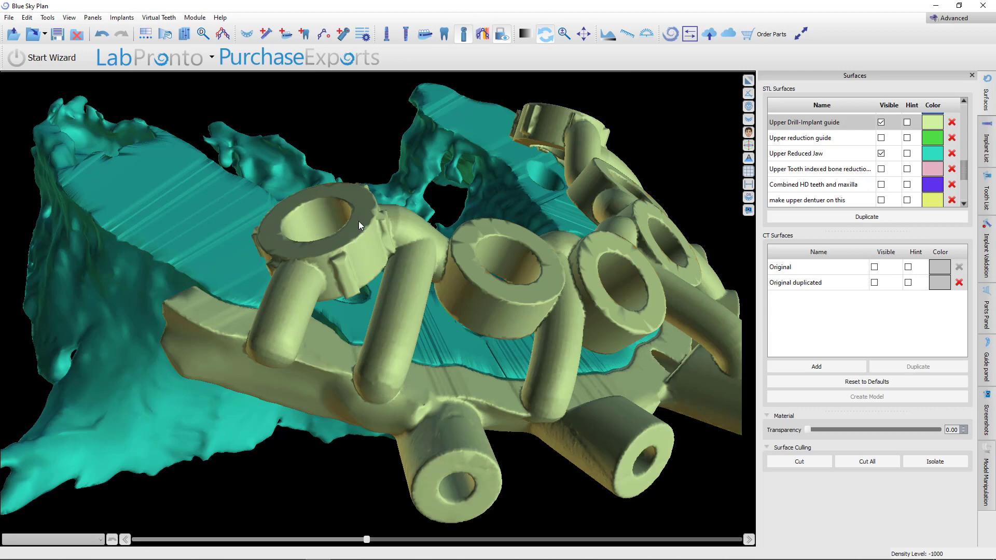
left_click_drag(527, 199, 404, 310)
scroll(405, 308, "up", 5)
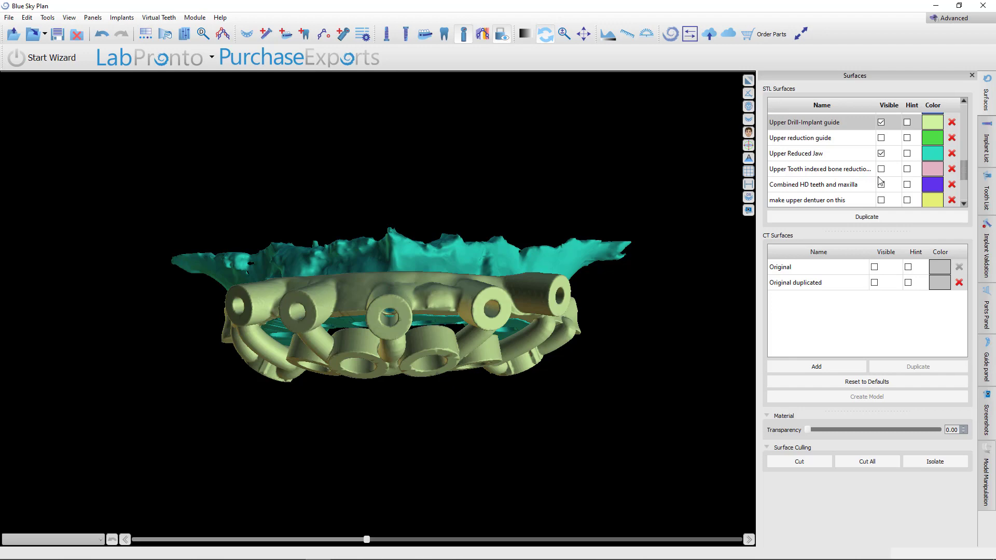
scroll(880, 181, "down", 2)
left_click(881, 151)
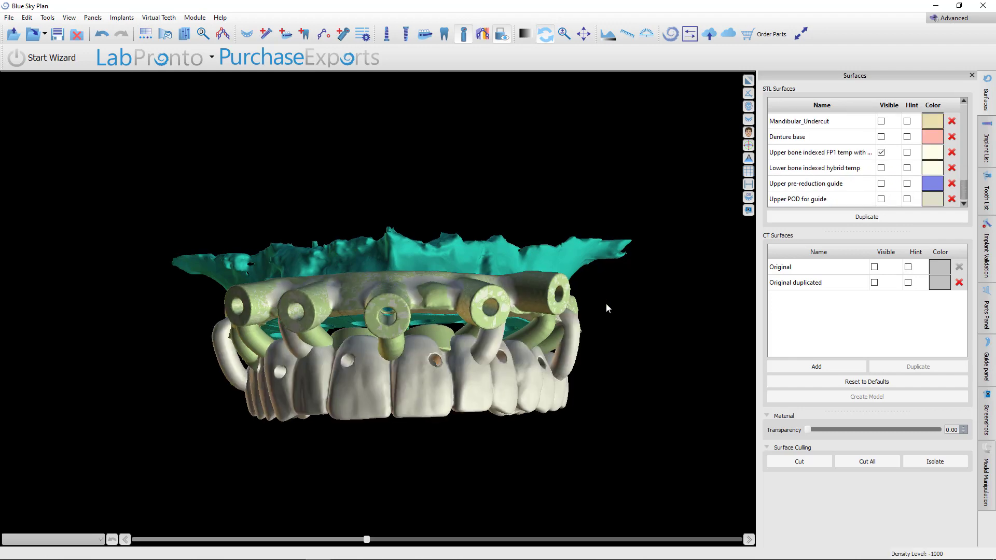
left_click_drag(605, 303, 456, 411)
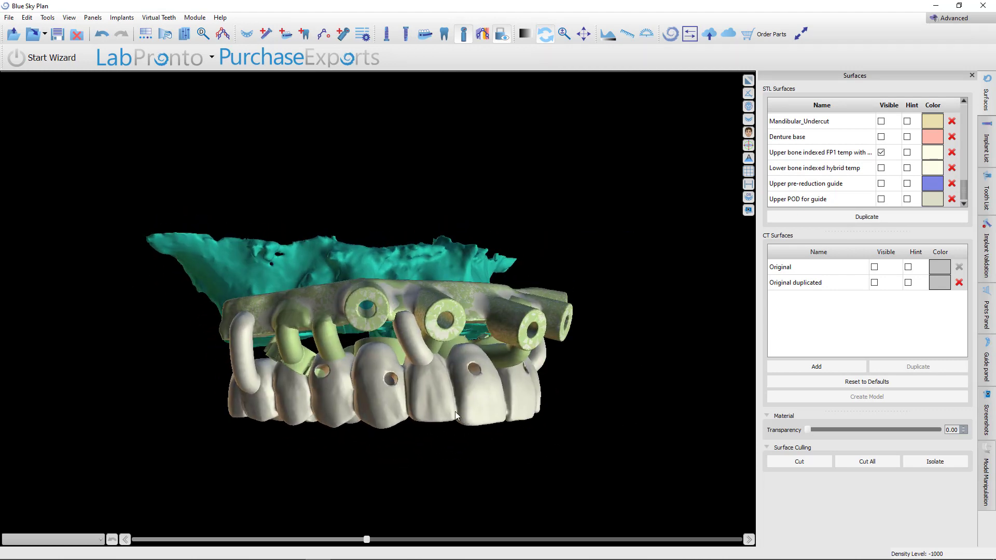
scroll(552, 371, "up", 3)
left_click_drag(552, 371, 518, 352)
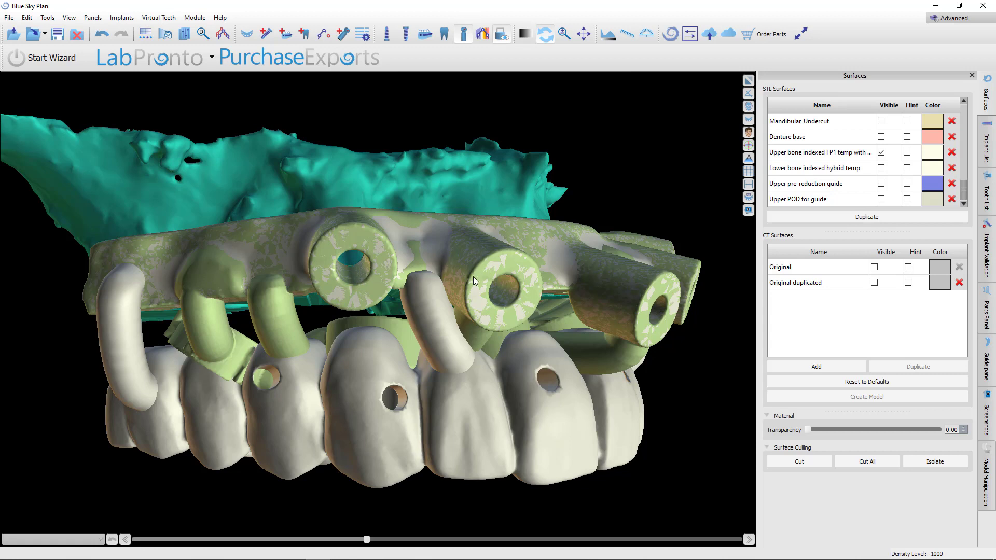
left_click_drag(699, 247, 529, 332)
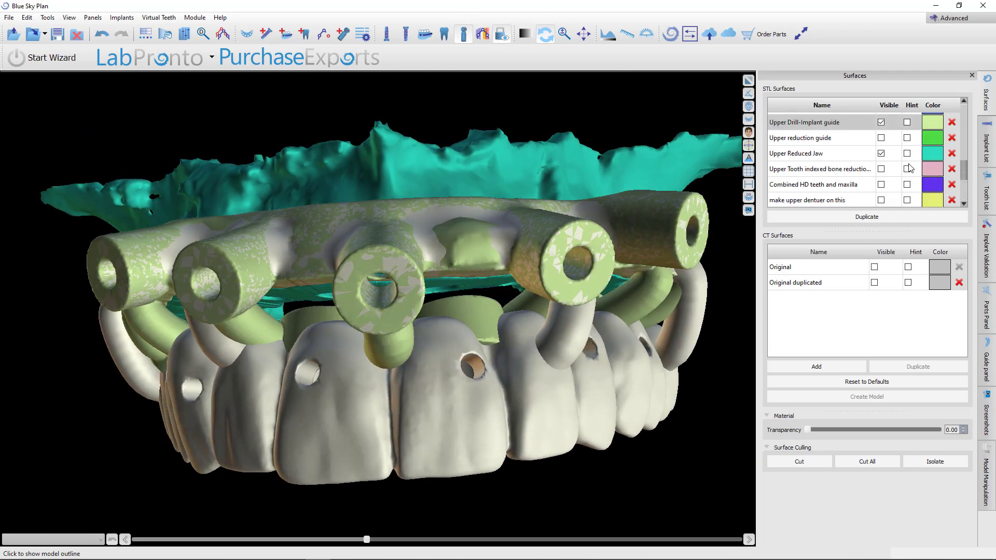
Hide the Upper Drill-Implant guide and inspect the bone-indexed FP1 temporary seated on the reduced jaw
left_click(880, 153)
left_click(881, 153)
left_click(880, 122)
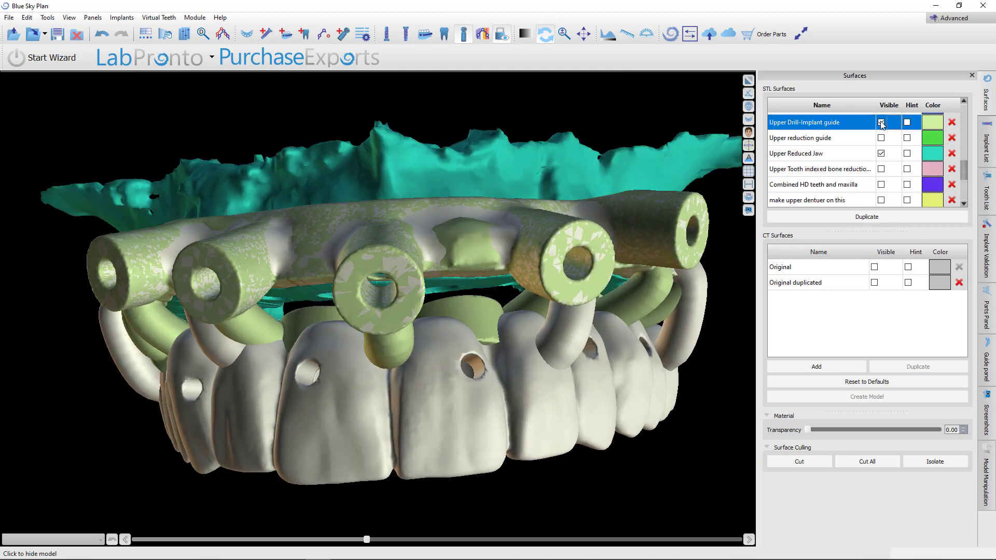
left_click_drag(498, 332, 387, 374)
scroll(377, 506, "down", 2)
scroll(553, 472, "up", 3)
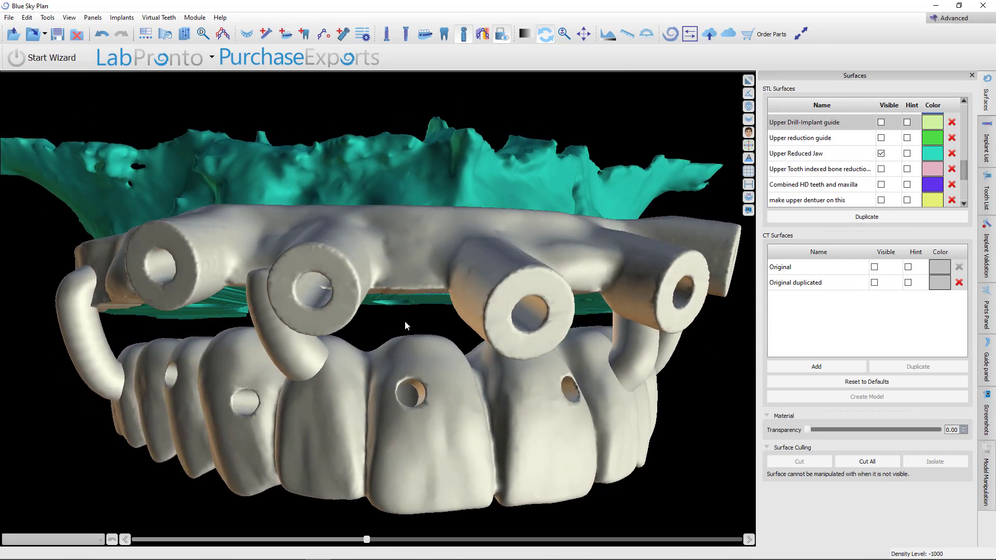
left_click_drag(407, 318, 382, 448)
scroll(327, 452, "down", 3)
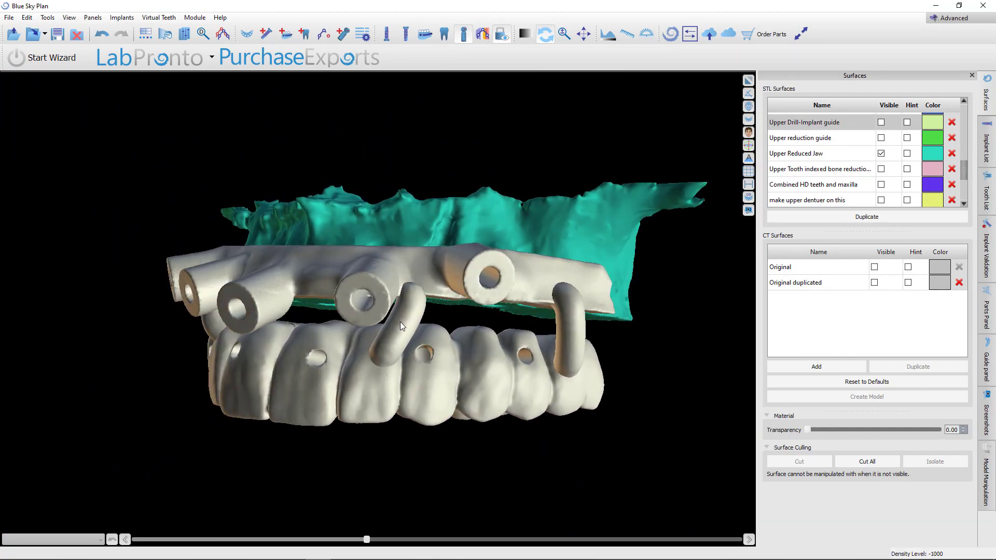
Display the maxillary implants and inspect them through the FP1 temporary's access holes on the reduced jaw
left_click_drag(400, 322, 400, 154)
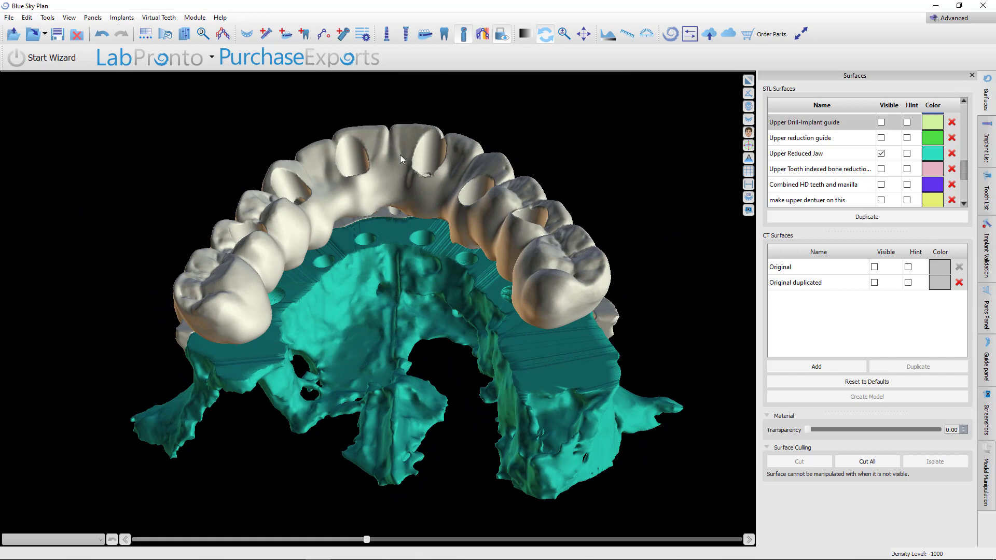
left_click(386, 34)
scroll(397, 223, "down", 3)
left_click_drag(397, 225, 367, 432)
scroll(364, 384, "up", 5)
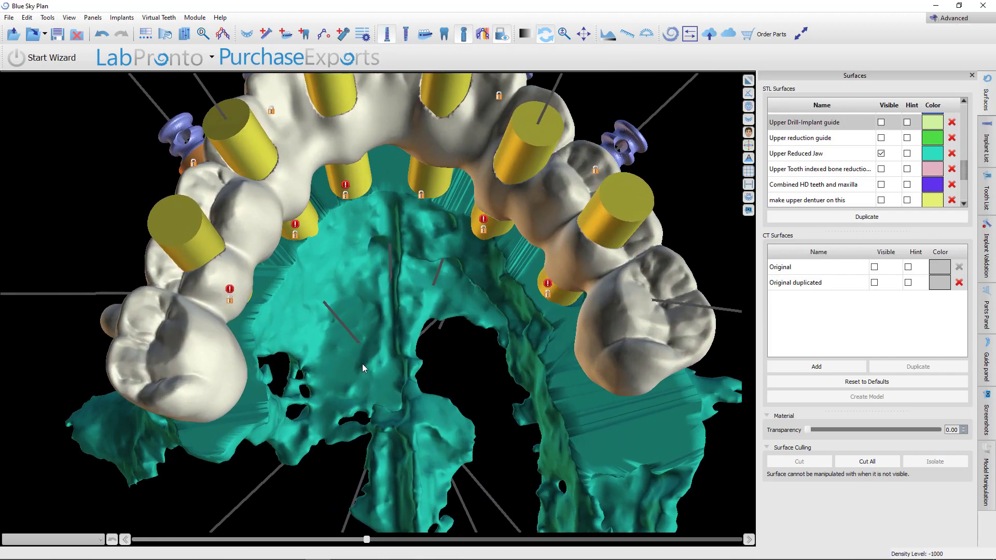
left_click_drag(362, 363, 414, 421)
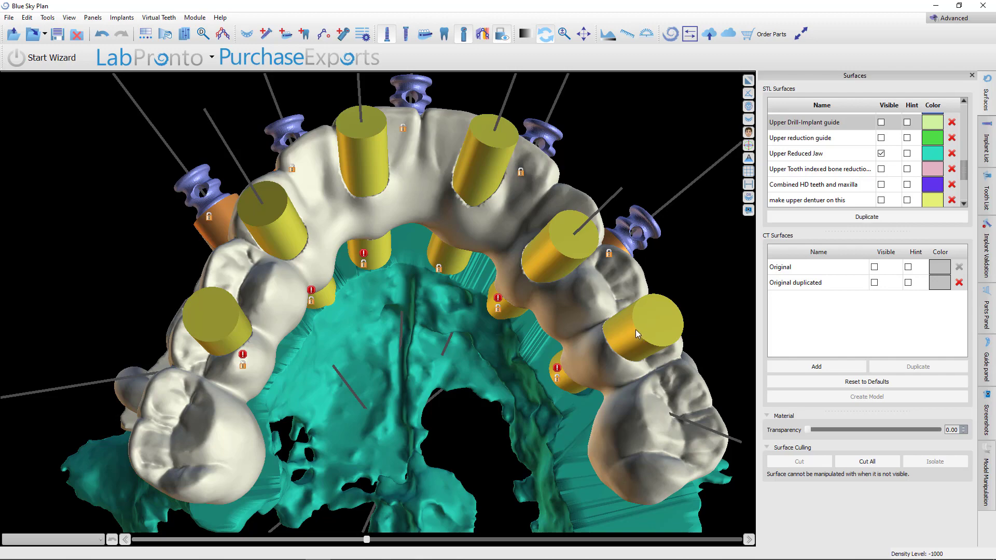
left_click_drag(444, 312, 391, 332)
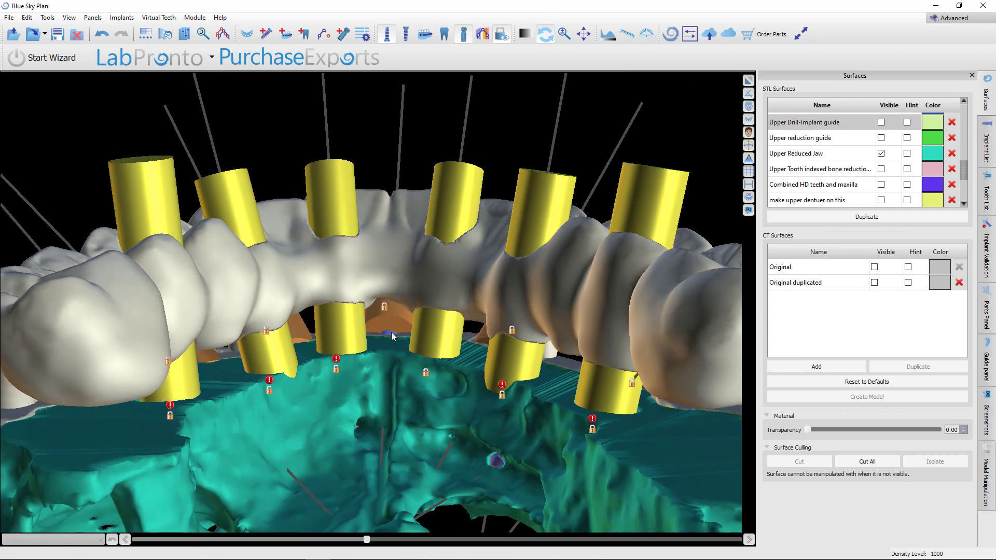
left_click_drag(403, 222, 326, 404)
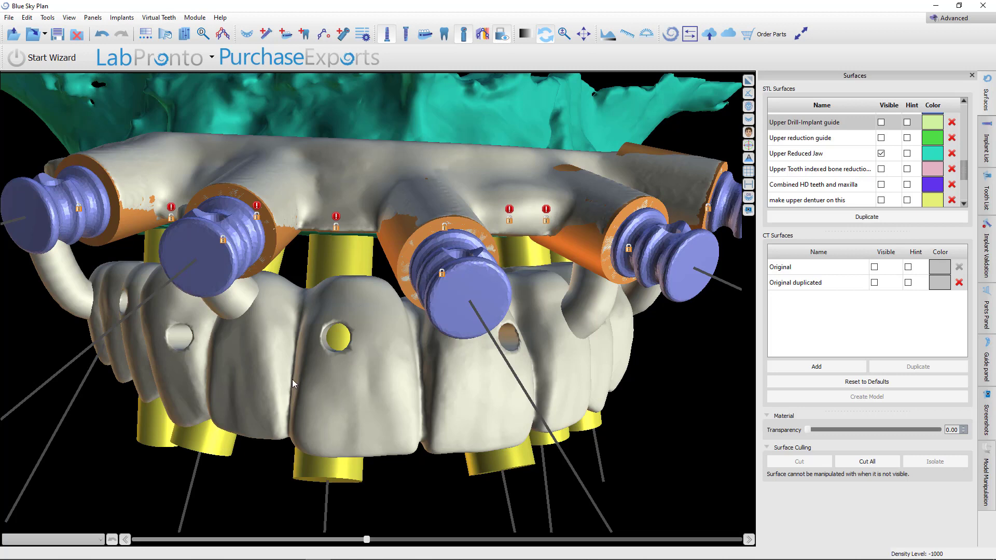
left_click_drag(292, 378, 513, 388)
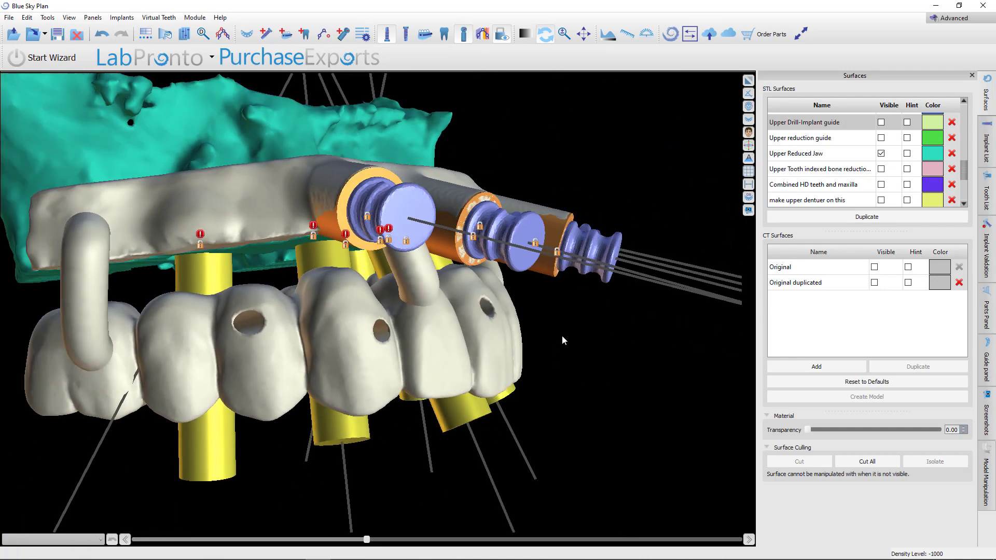
left_click_drag(562, 338, 468, 373)
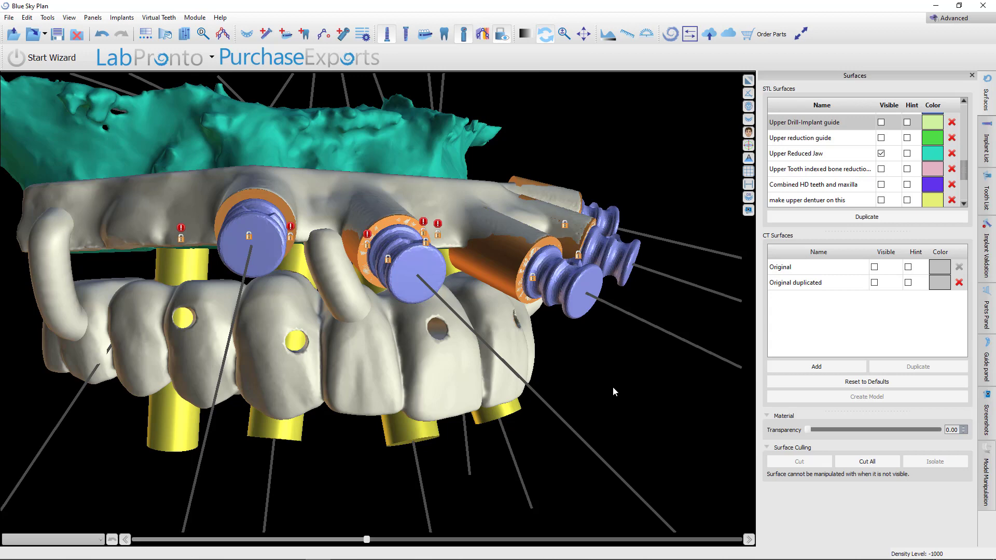
Examine the implant components against the FP1 temporary and reduced jaw from close and oblique views
scroll(328, 322, "up", 8)
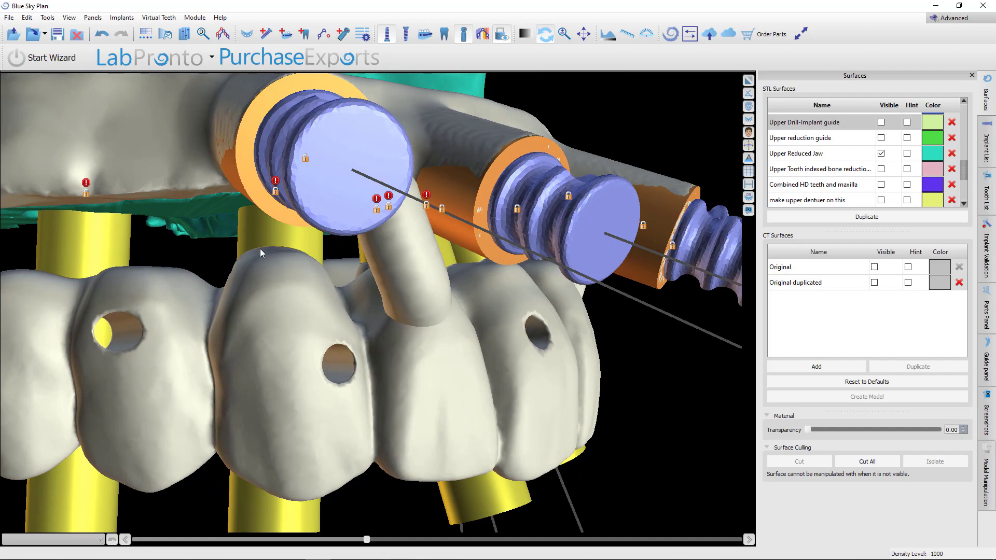
left_click_drag(426, 324, 482, 326)
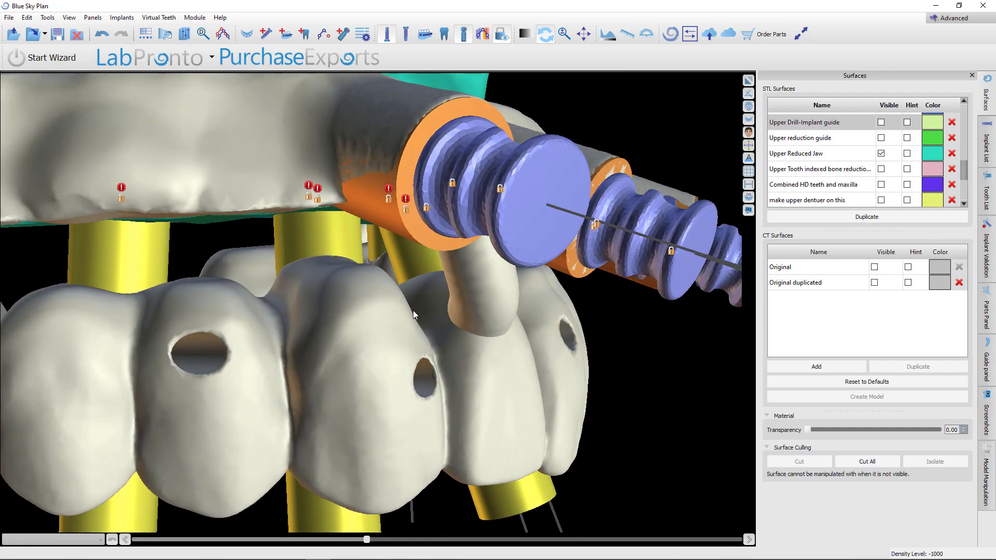
left_click_drag(415, 312, 290, 306)
scroll(291, 306, "down", 5)
left_click_drag(513, 402, 489, 390)
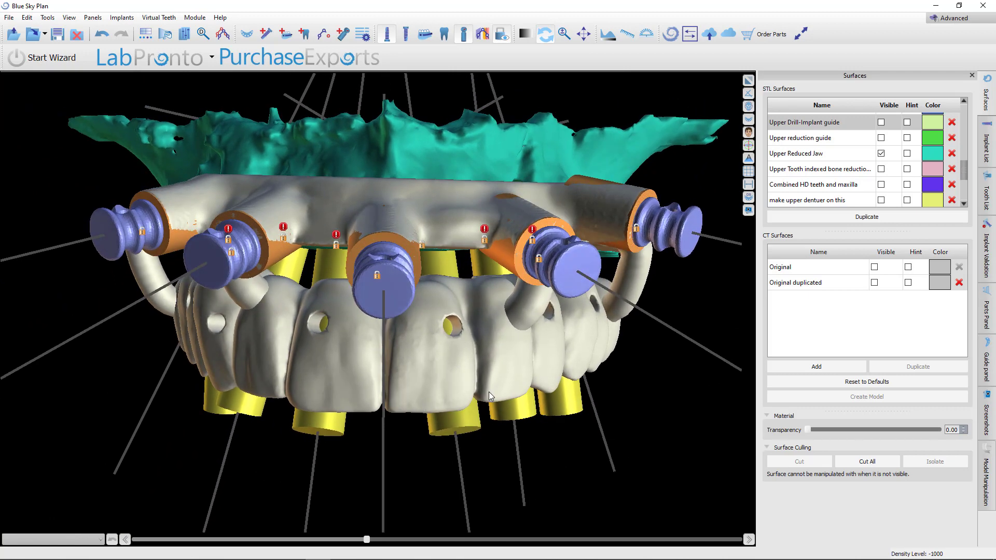
left_click_drag(489, 391, 551, 312)
left_click_drag(682, 377, 453, 328)
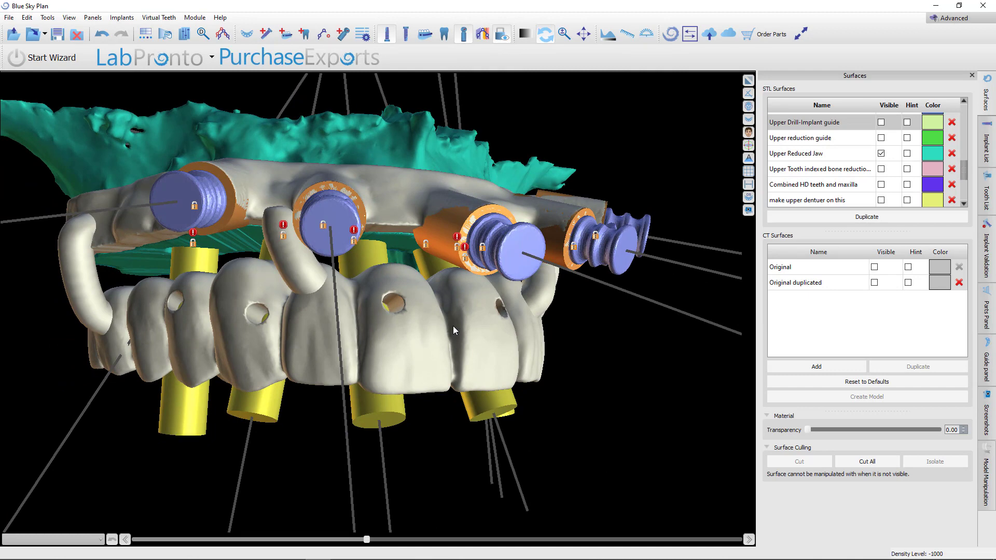
left_click_drag(453, 326, 434, 338)
scroll(397, 415, "up", 4)
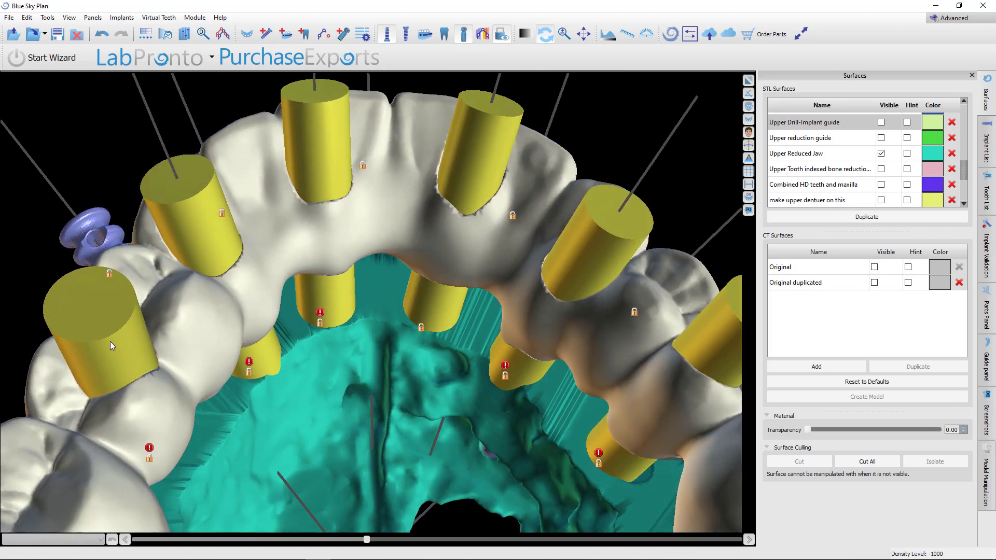
scroll(258, 206, "down", 4)
left_click_drag(373, 119, 313, 307)
scroll(398, 392, "down", 4)
scroll(388, 280, "up", 6)
left_click_drag(420, 194, 520, 309)
scroll(354, 318, "down", 4)
left_click_drag(283, 338, 478, 322)
scroll(340, 359, "down", 4)
left_click_drag(419, 332, 389, 273)
scroll(497, 331, "up", 5)
scroll(433, 332, "up", 6)
scroll(386, 318, "down", 6)
Hide the implants and inspect the FP1 temporary's access holes and seating on the reduced jaw
left_click(386, 34)
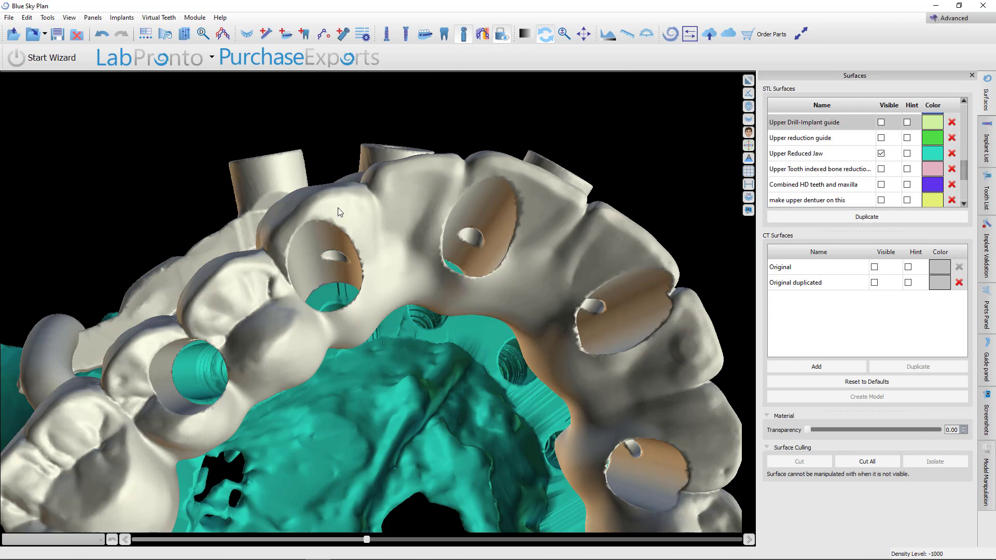
left_click_drag(341, 139, 328, 349)
left_click_drag(669, 306, 507, 414)
scroll(507, 414, "up", 5)
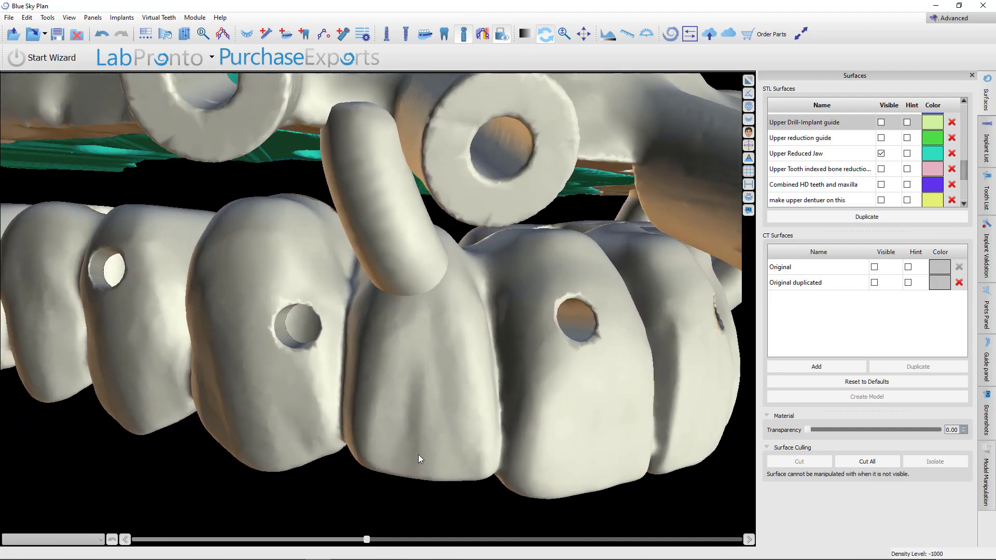
left_click_drag(419, 457, 447, 337)
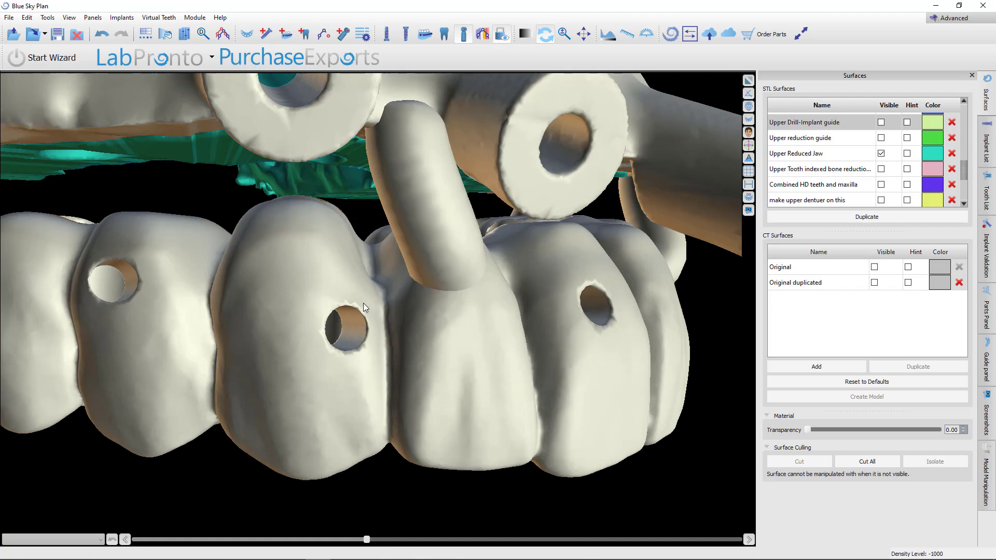
left_click_drag(363, 302, 418, 415)
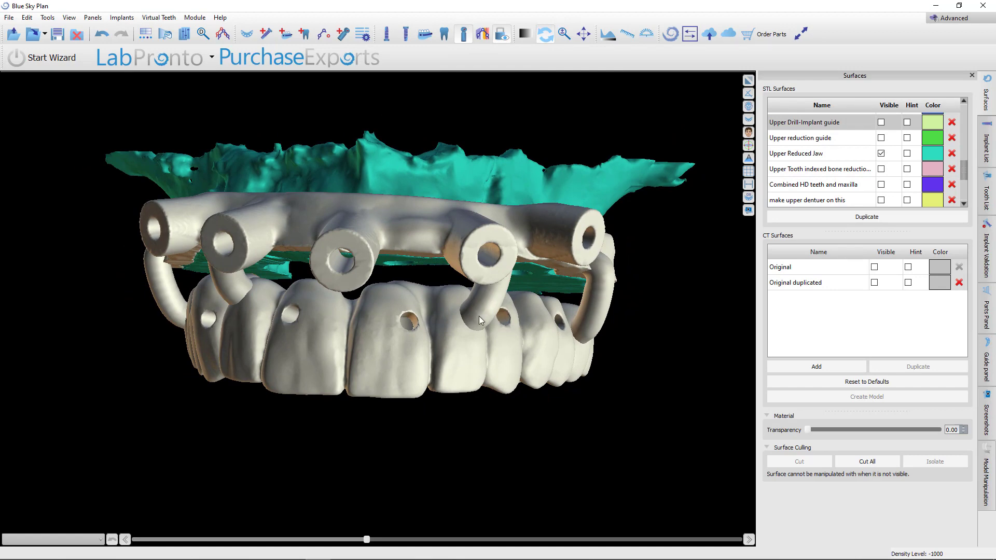
left_click_drag(187, 455, 406, 222)
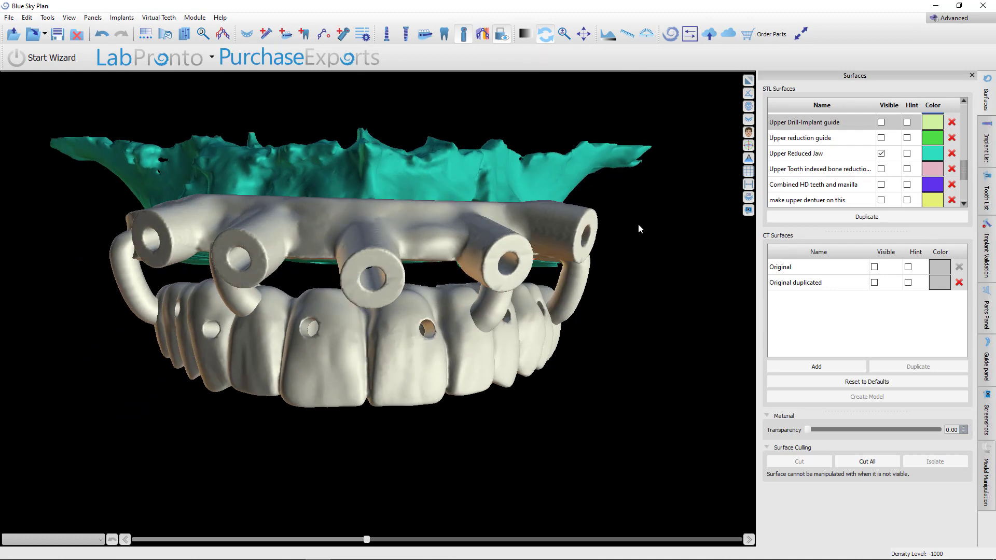
left_click_drag(621, 226, 387, 366)
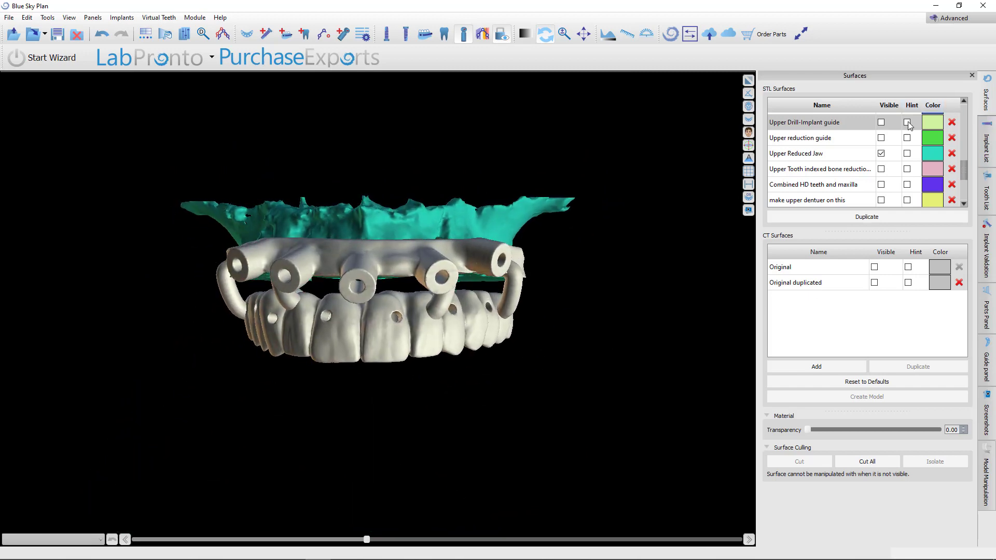
Hide the Upper Reduced Jaw and the upper bone-indexed FP1 temp, and show the Combined HD teeth and mandible
left_click(881, 154)
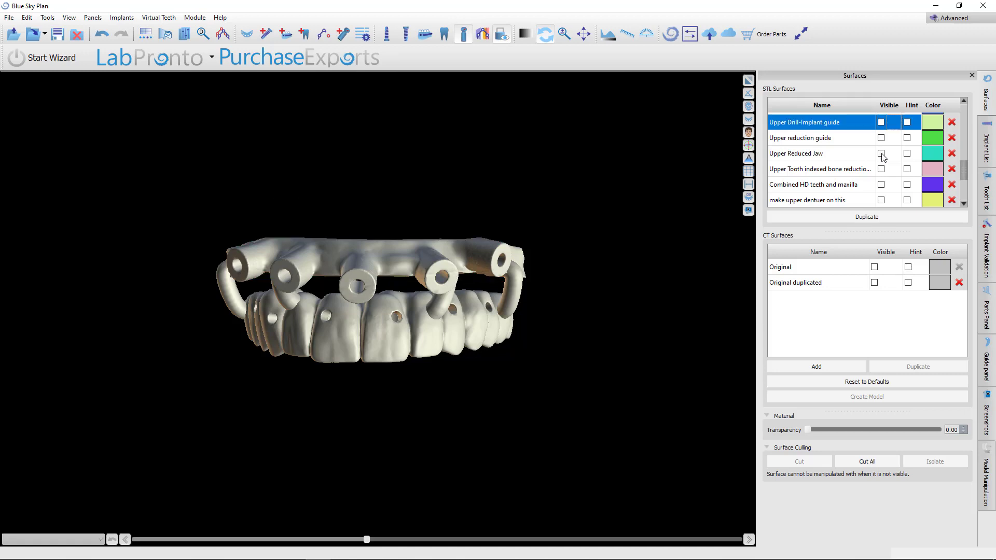
scroll(883, 156, "down", 2)
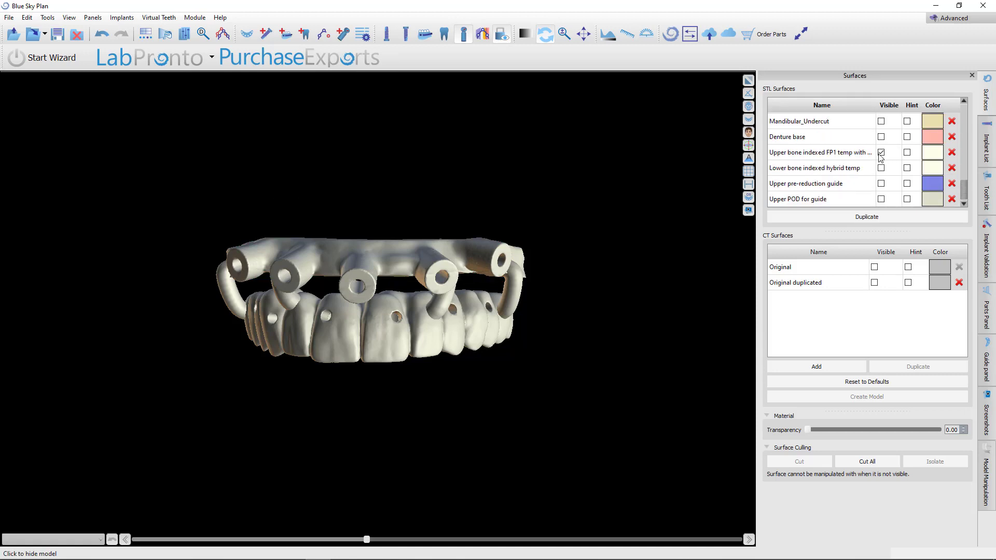
left_click(881, 154)
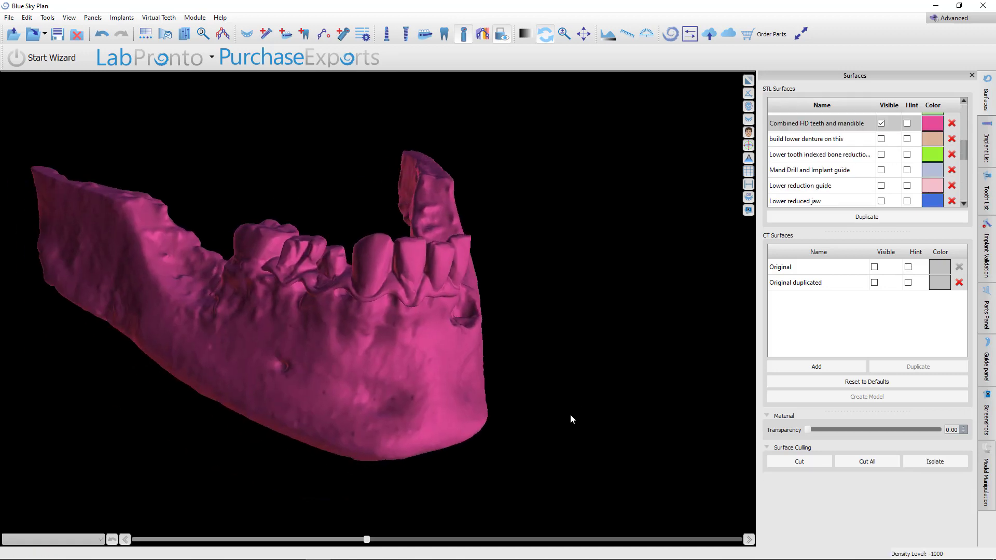
scroll(557, 393, "up", 3)
left_click_drag(557, 393, 597, 392)
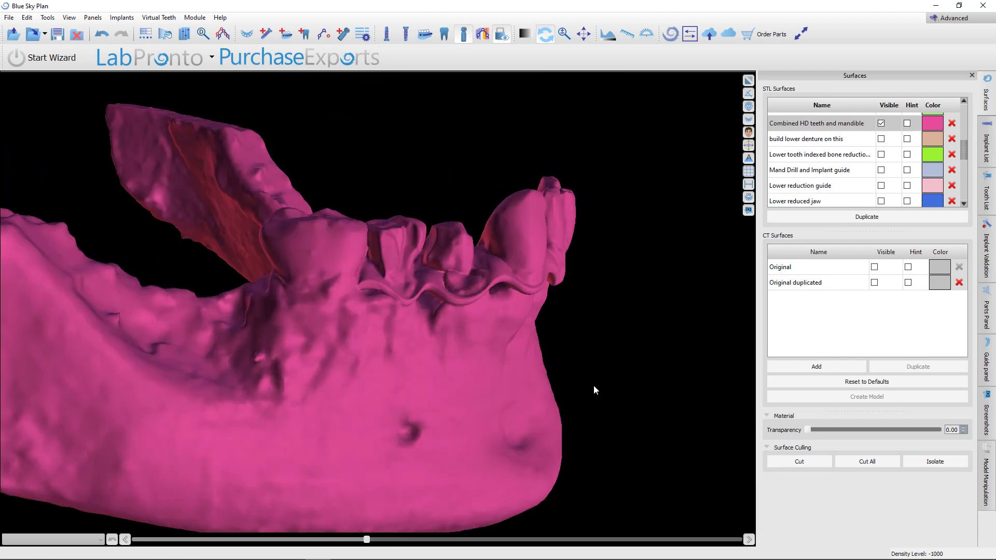
left_click_drag(175, 431, 463, 385)
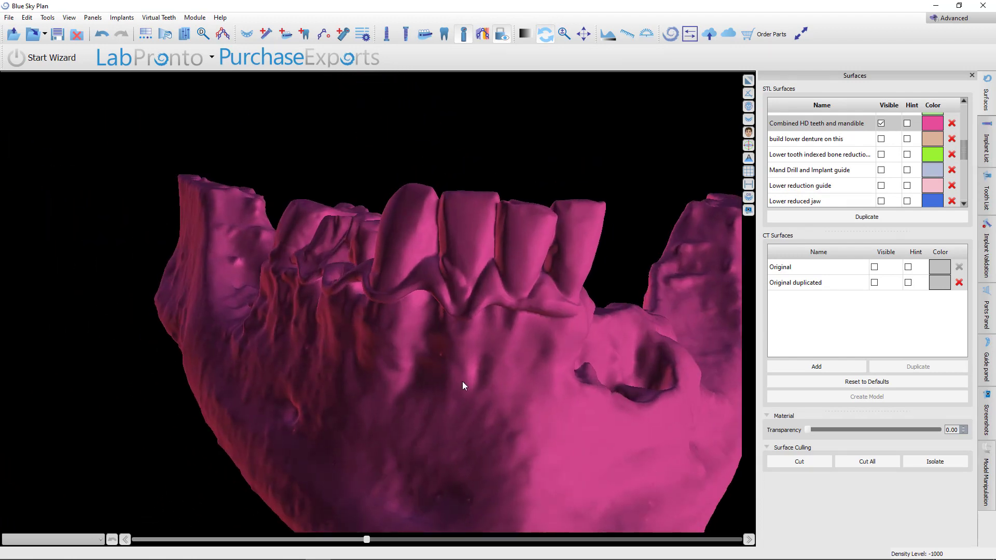
left_click_drag(434, 307, 463, 449)
left_click_drag(351, 353, 382, 186)
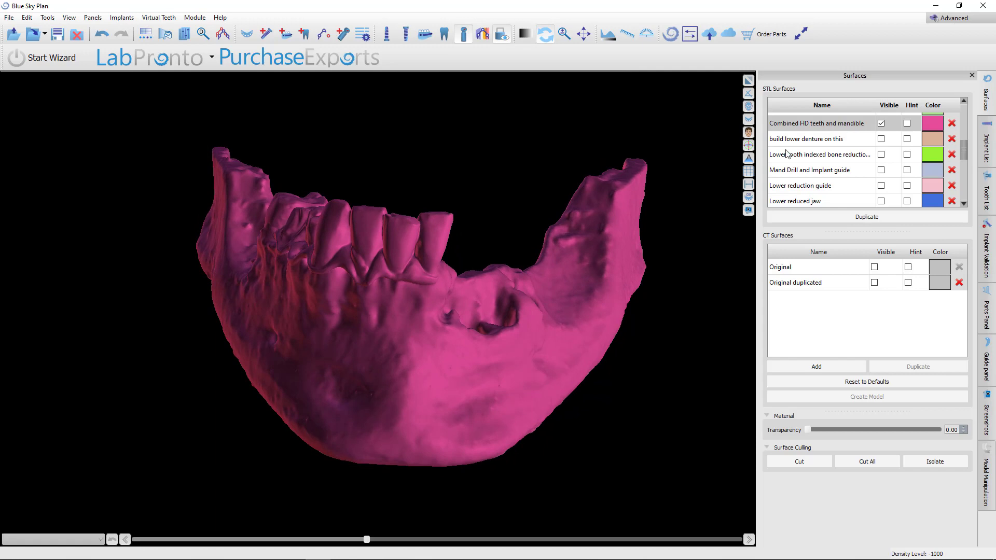
Display the Lower tooth indexed bone reduction guide seated on the mandible's teeth
scroll(870, 149, "up", 3)
scroll(870, 149, "down", 5)
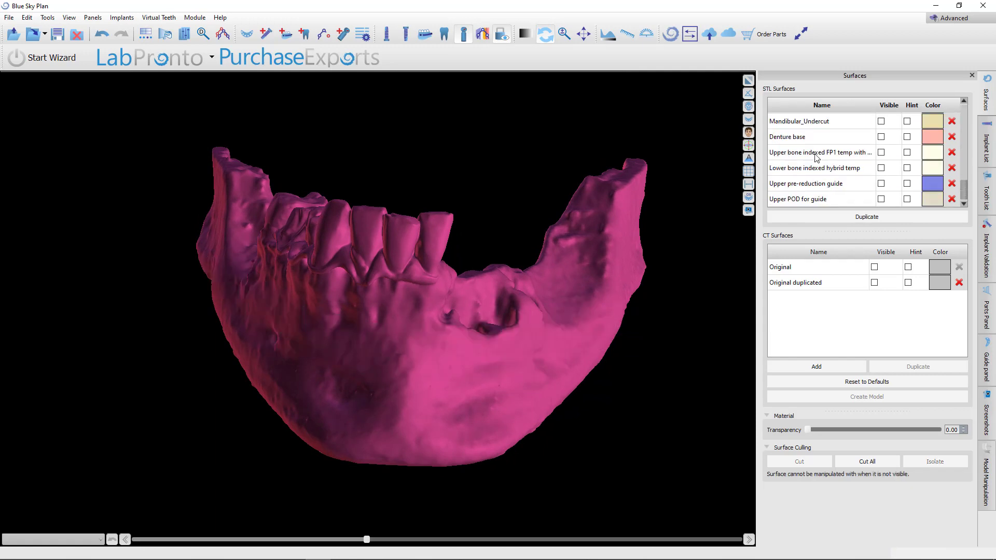
left_click(881, 154)
left_click_drag(532, 379, 595, 257)
left_click_drag(319, 251, 351, 348)
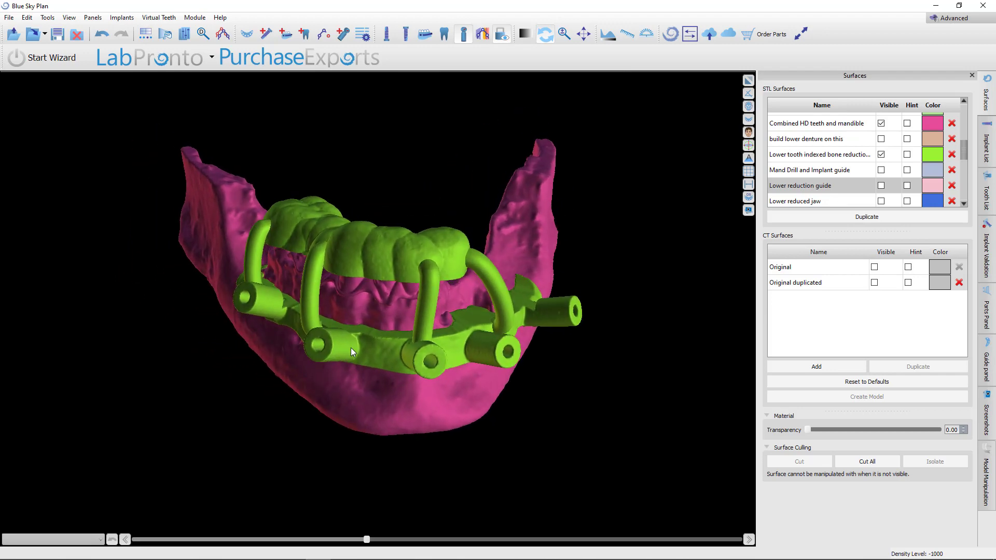
left_click_drag(375, 397, 440, 326)
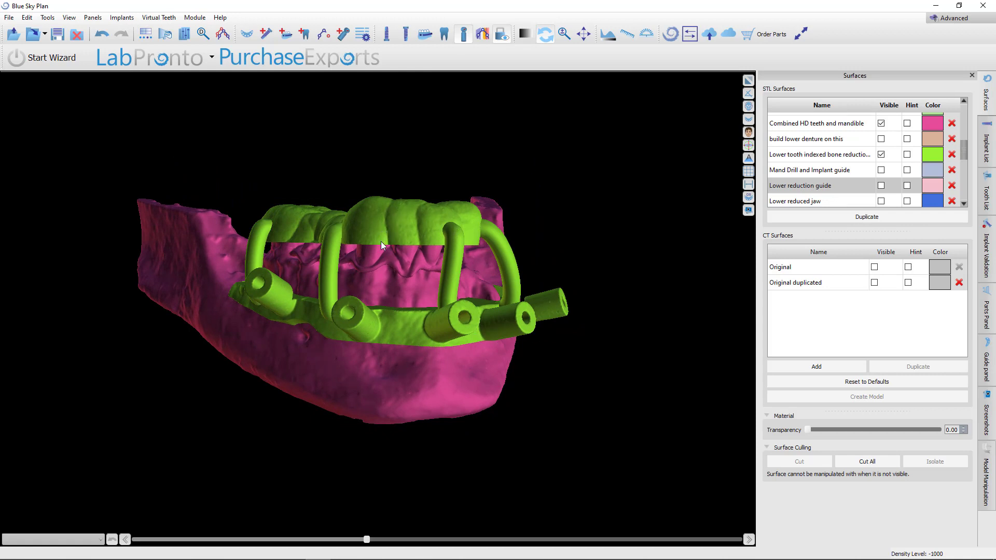
Inspect the lower tooth-indexed guide's fit over the teeth and bone from close and oblique views
left_click_drag(380, 246, 492, 294)
left_click_drag(443, 344, 393, 338)
scroll(393, 338, "up", 5)
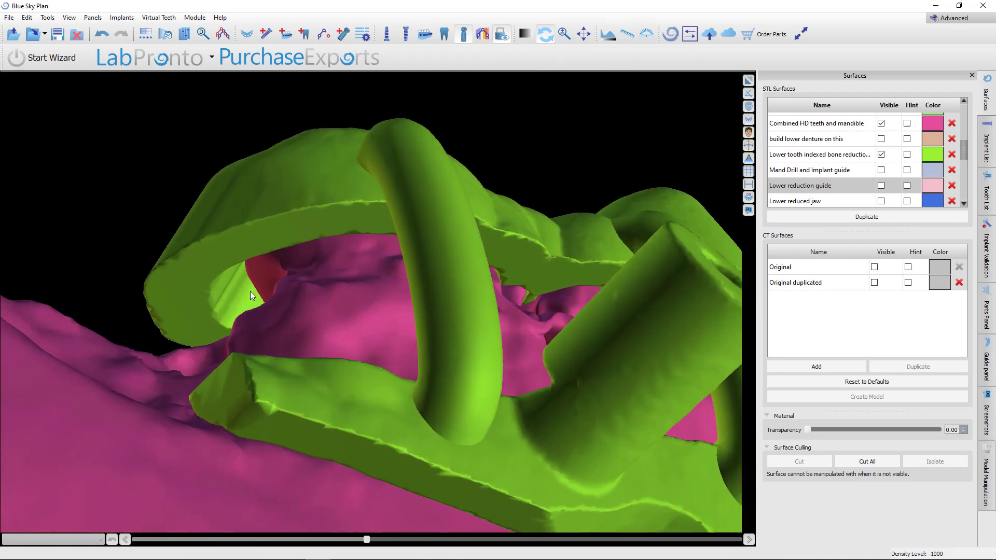
right_click_drag(419, 215, 399, 359)
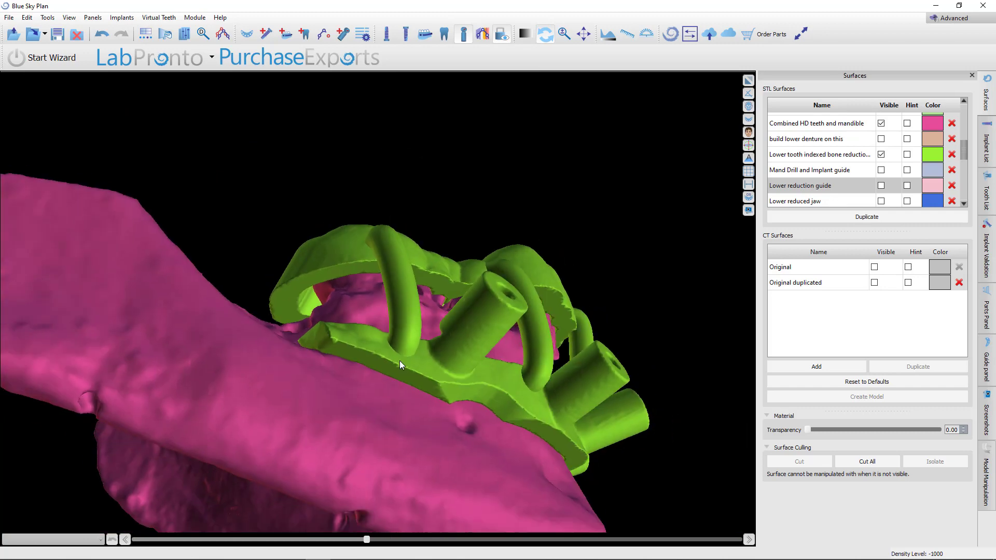
left_click_drag(675, 280, 524, 337)
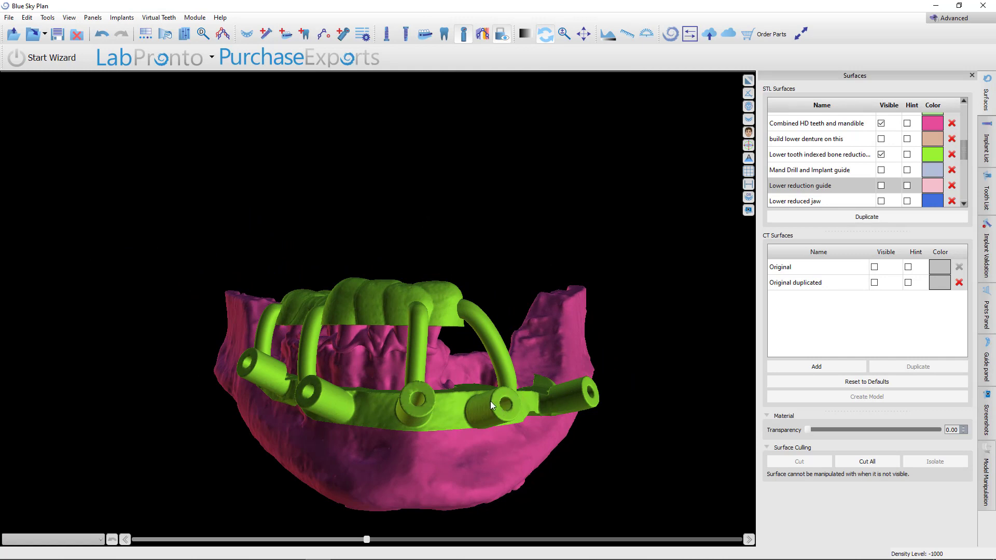
left_click_drag(542, 381, 462, 436)
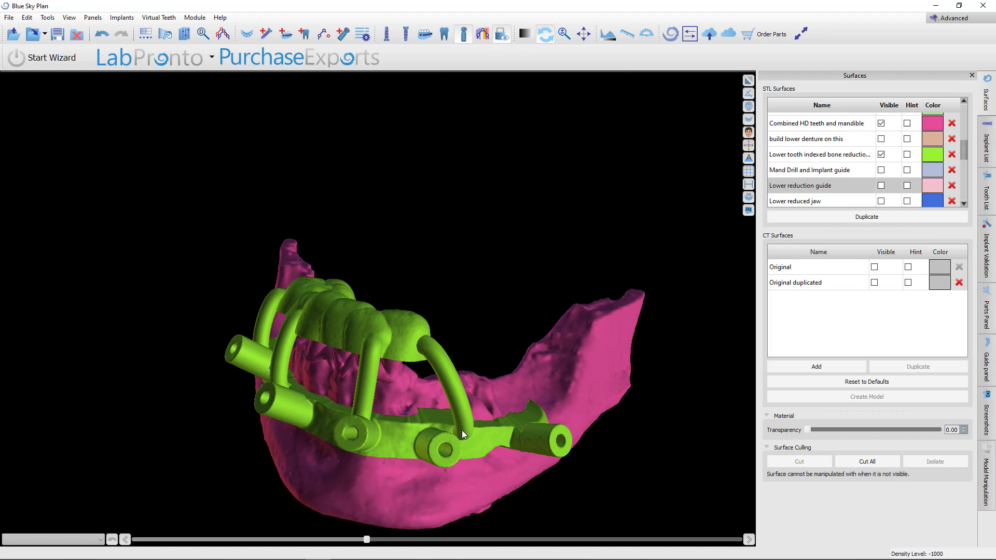
left_click_drag(339, 400, 461, 397)
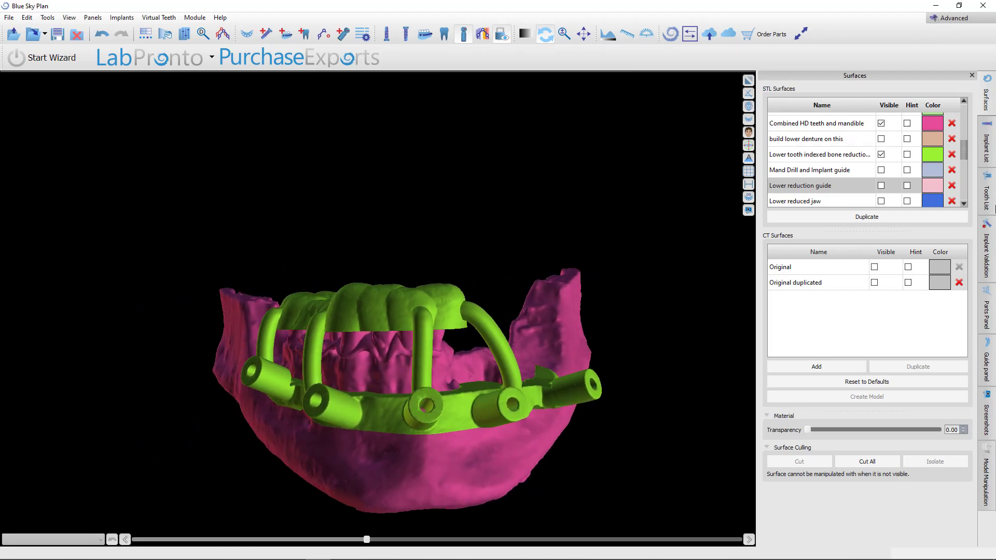
Hide the lower tooth-indexed guide and show the Lower reduction guide on the mandible
left_click(881, 154)
left_click(880, 185)
left_click_drag(426, 446, 467, 467)
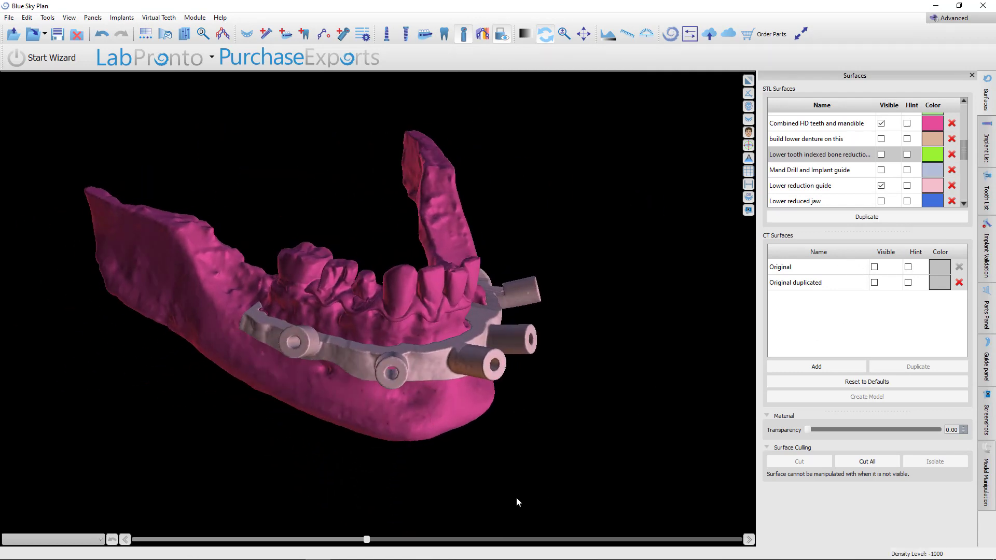
left_click_drag(516, 500, 698, 361)
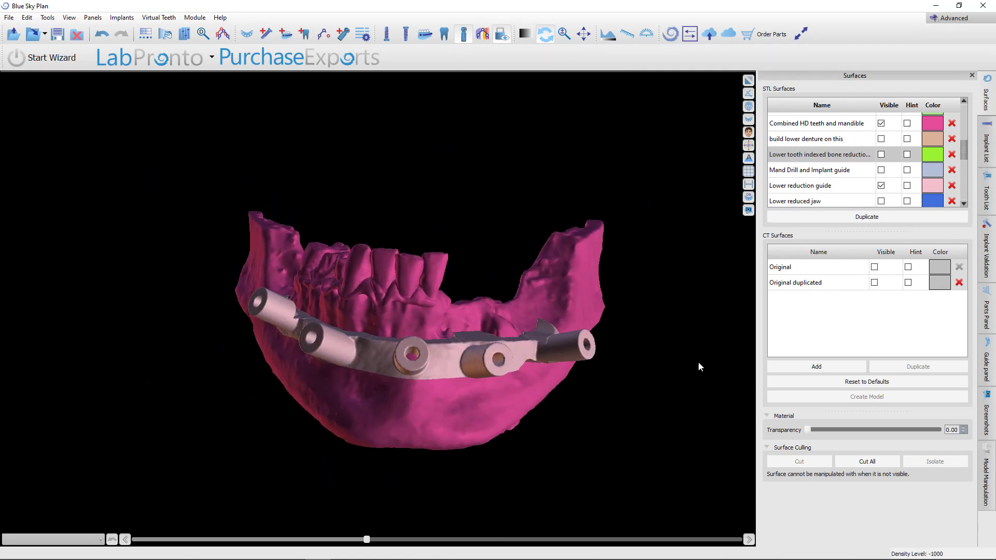
Display the Lower reduced jaw in place of the Combined HD teeth and mandible under the reduction guide
left_click(883, 202)
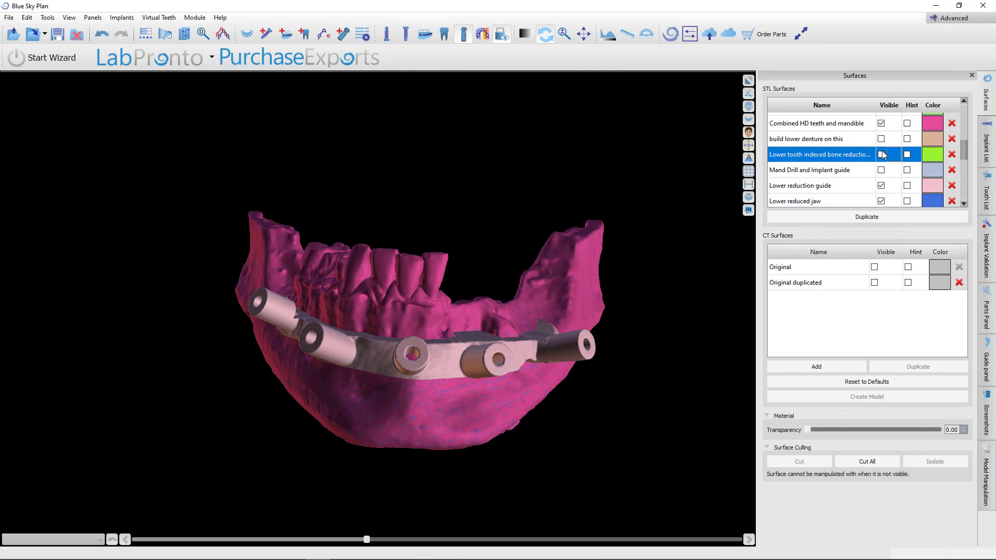
scroll(881, 152, "up", 2)
left_click(881, 197)
left_click_drag(726, 249, 499, 241)
scroll(412, 393, "up", 5)
left_click_drag(560, 384, 468, 517)
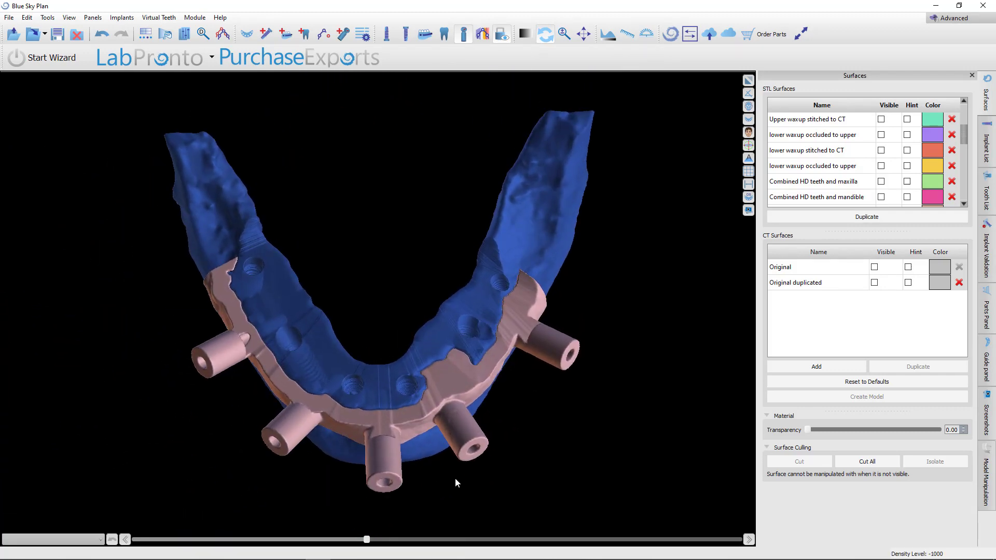
Show the Mand Drill and Implant guide stacked on the lower reduction guide over the reduced jaw
left_click_drag(455, 478, 481, 315)
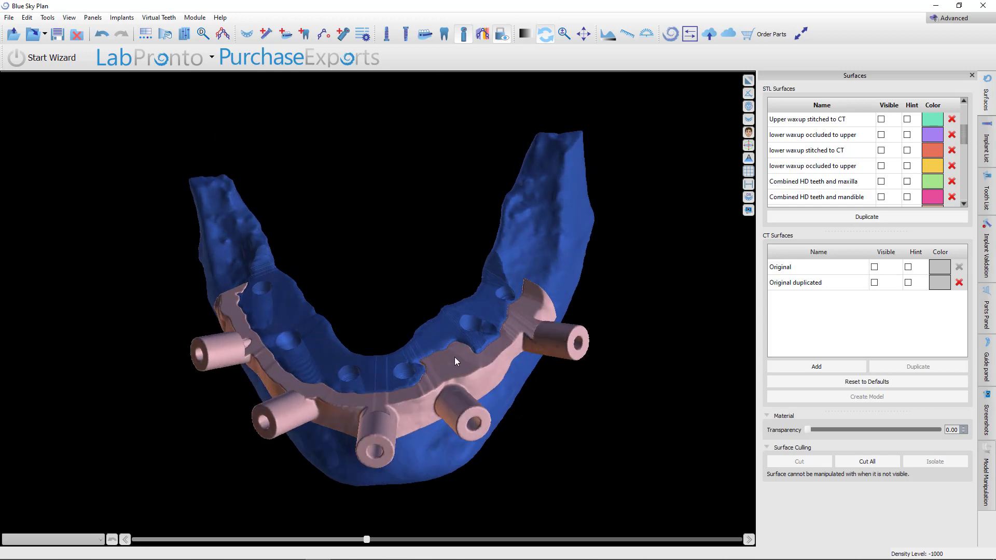
left_click_drag(347, 356, 450, 314)
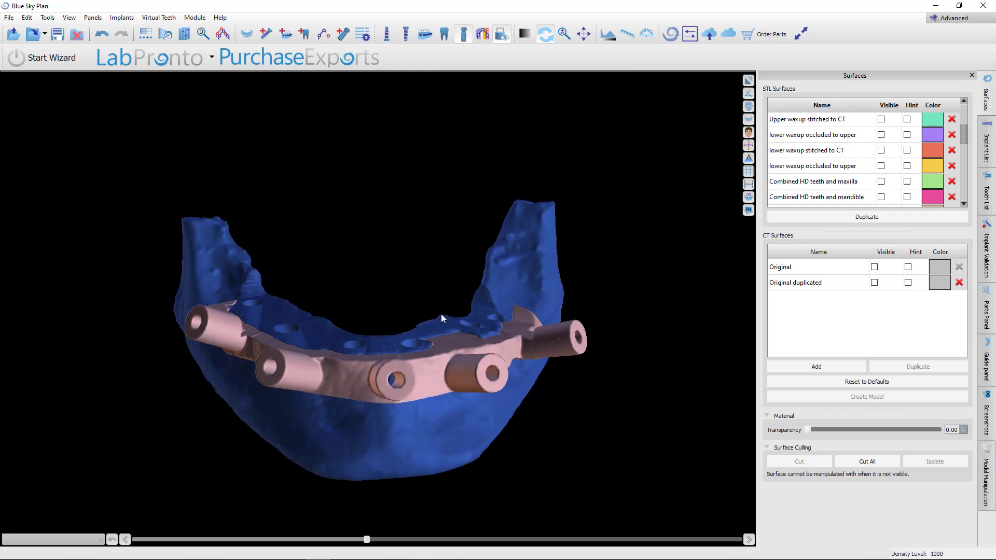
scroll(818, 201, "down", 5)
left_click(881, 170)
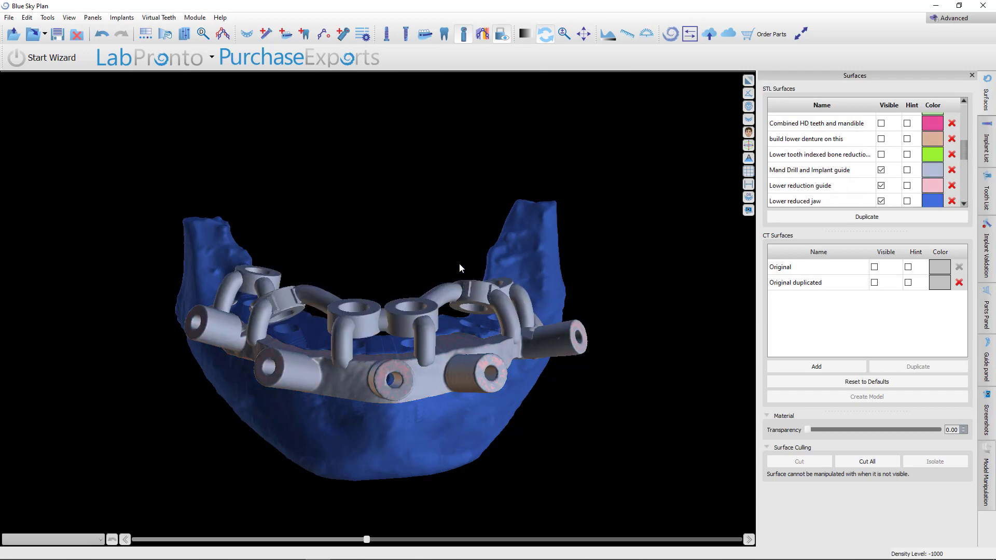
Inspect how the drill and implant guide seats on the reduction guide from close and oblique views
left_click_drag(459, 264, 548, 354)
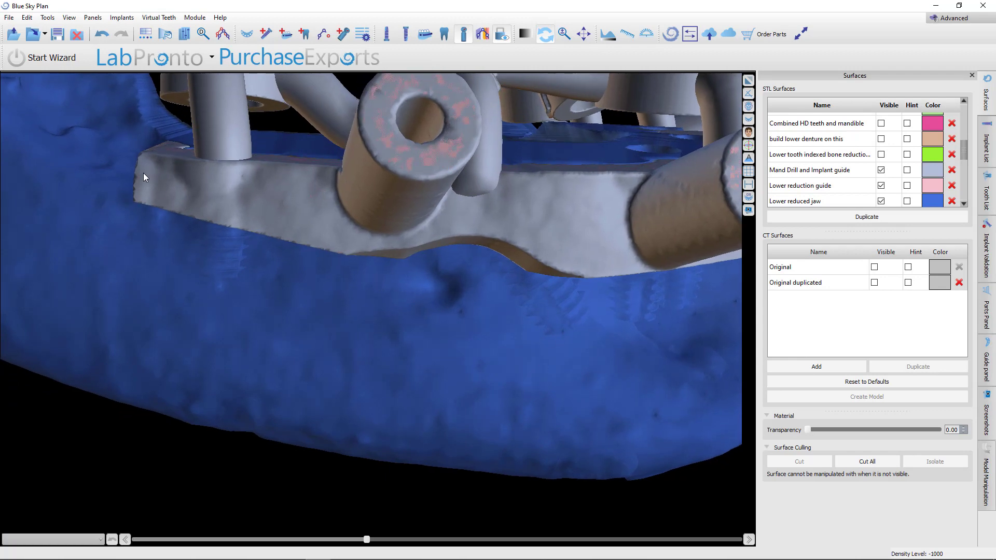
left_click_drag(536, 351, 438, 266)
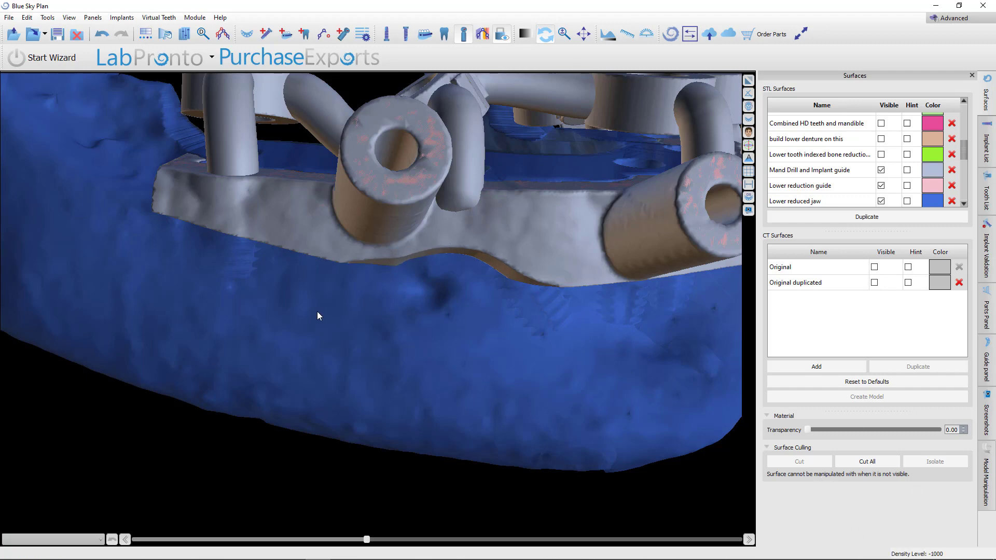
scroll(444, 278, "down", 4)
left_click_drag(444, 278, 500, 302)
scroll(462, 295, "up", 5)
scroll(501, 306, "down", 5)
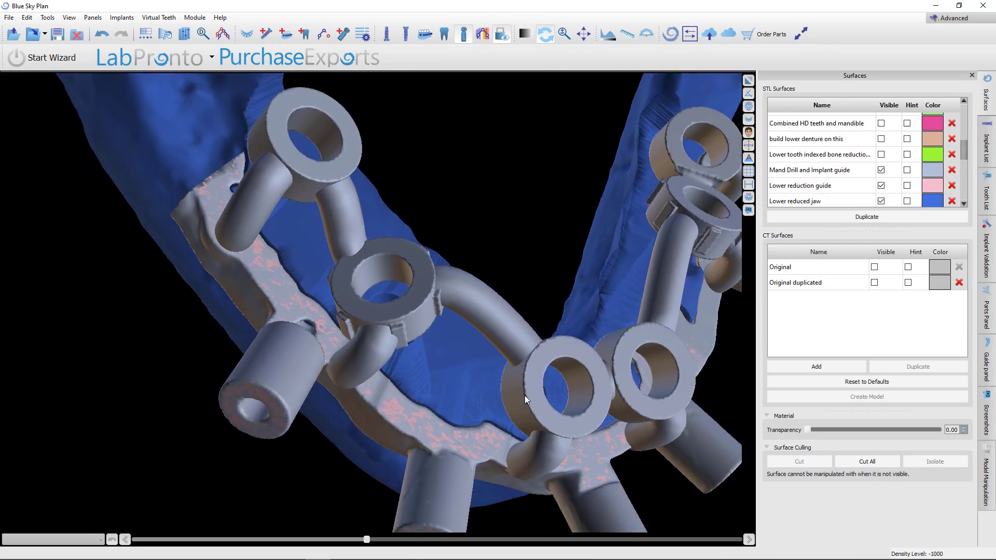
Display the Lower bone indexed hybrid temp over the guides on the reduced mandible
left_click_drag(524, 396, 492, 403)
scroll(850, 198, "down", 5)
left_click(881, 168)
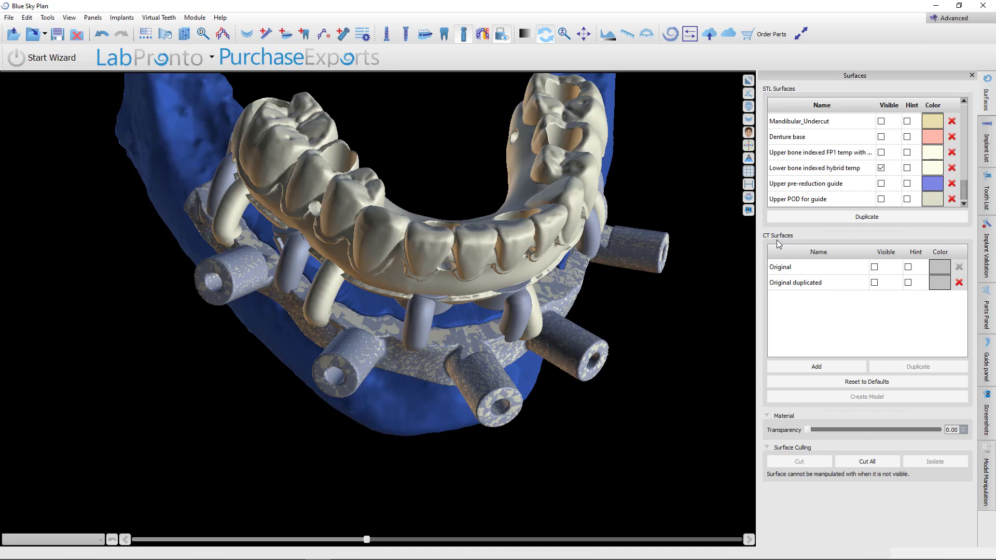
Inspect the Lower bone indexed hybrid temp on the reduced mandible from close, side and front views
scroll(881, 166, "up", 3)
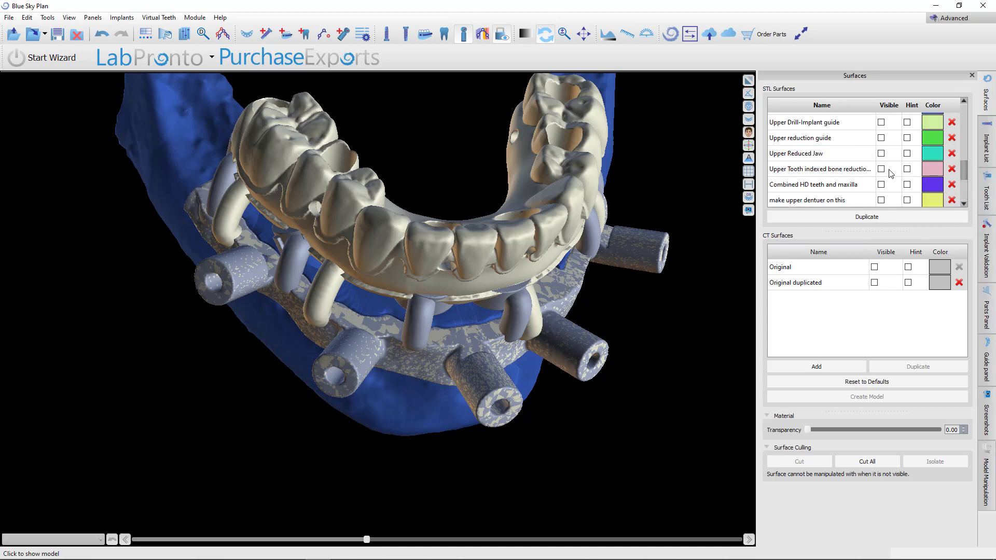
left_click(880, 169)
left_click_drag(674, 414, 412, 207)
left_click_drag(520, 263, 433, 398)
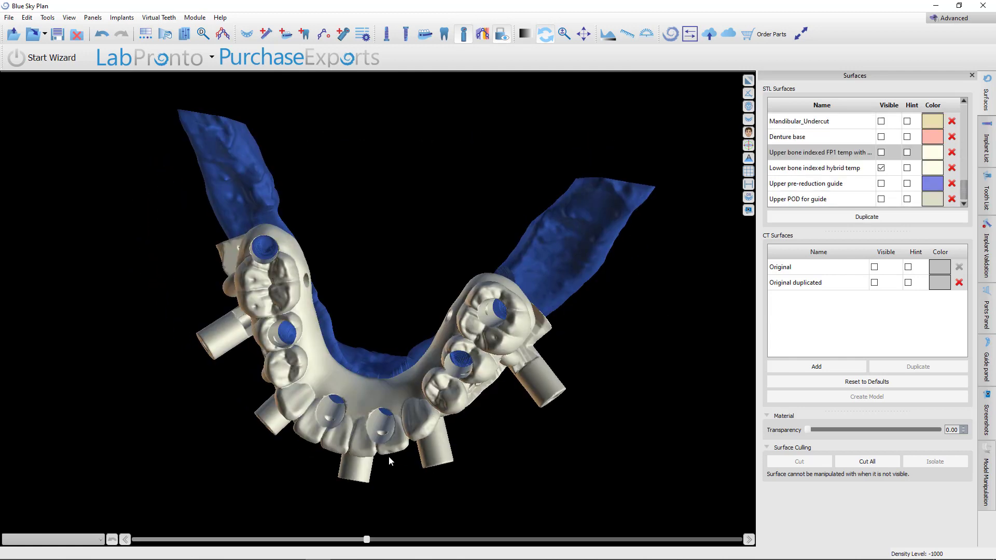
left_click_drag(389, 457, 351, 355)
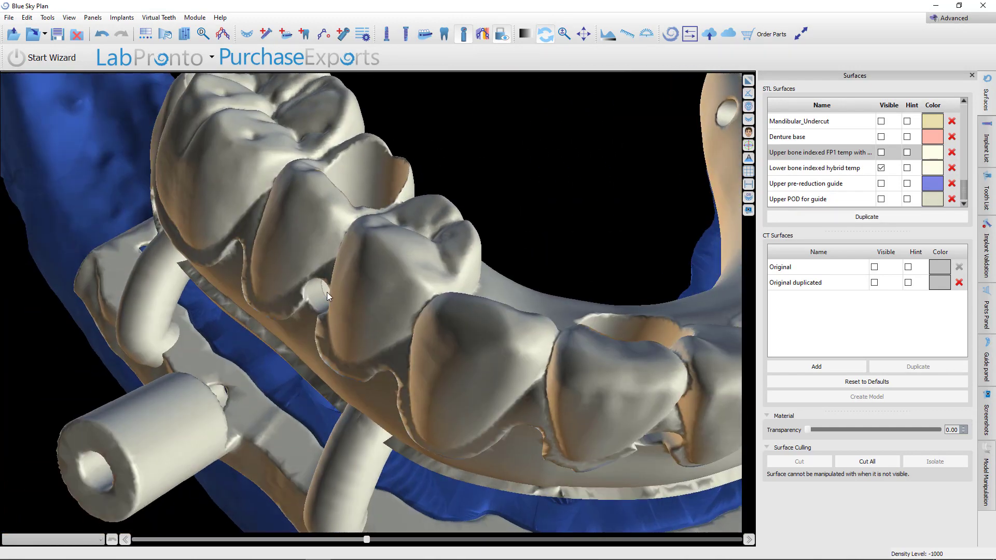
left_click_drag(590, 455, 427, 341)
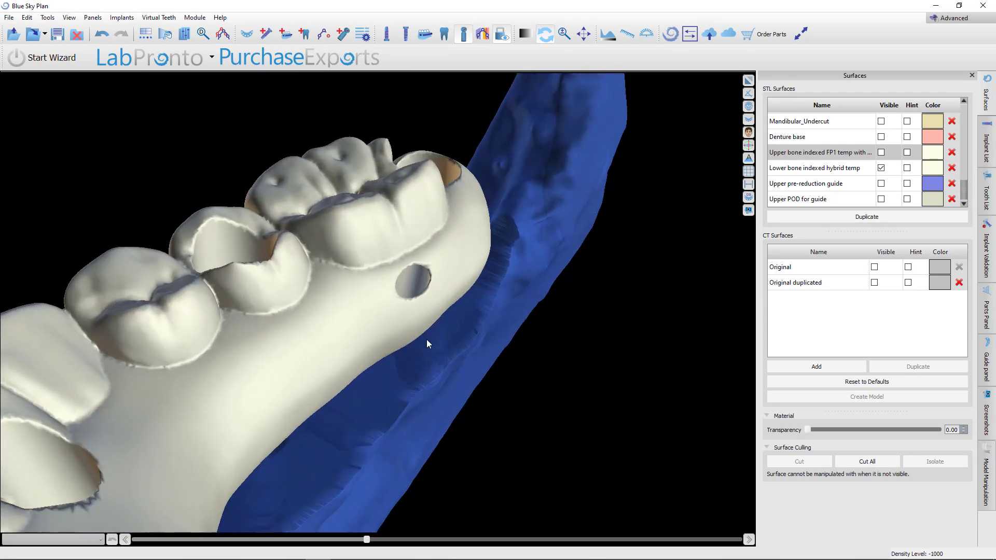
left_click_drag(411, 273, 565, 297)
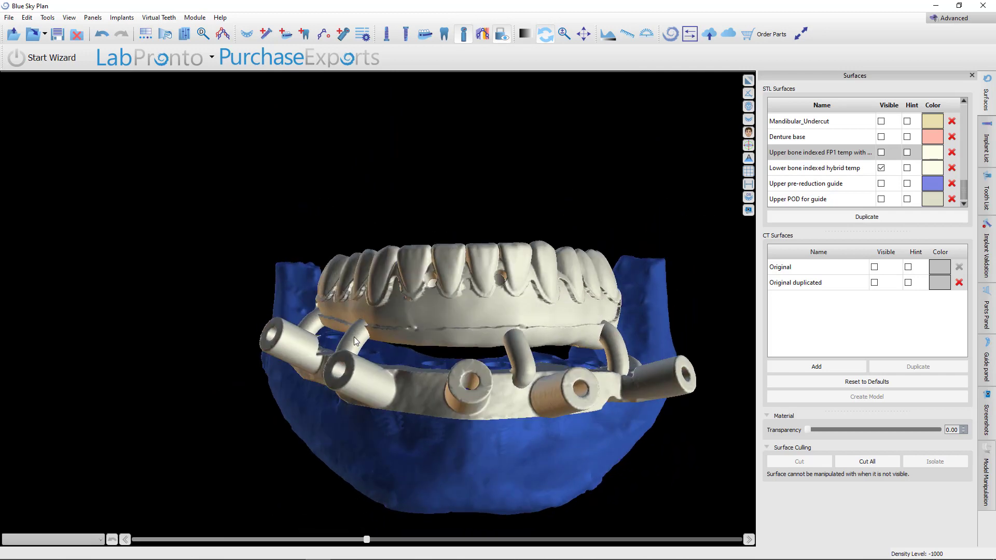
left_click_drag(356, 362, 354, 384)
scroll(456, 424, "up", 3)
left_click_drag(456, 424, 450, 386)
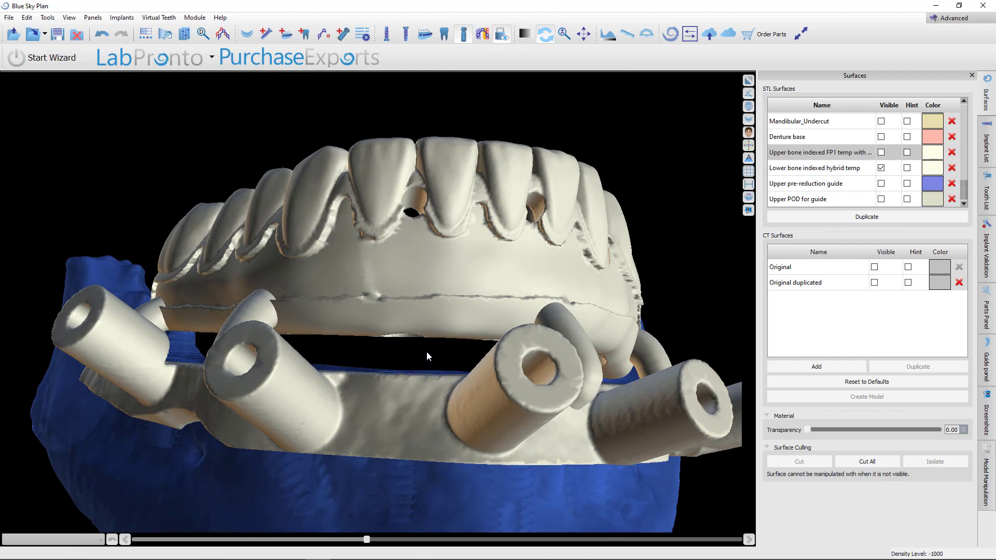
left_click_drag(427, 353, 504, 318)
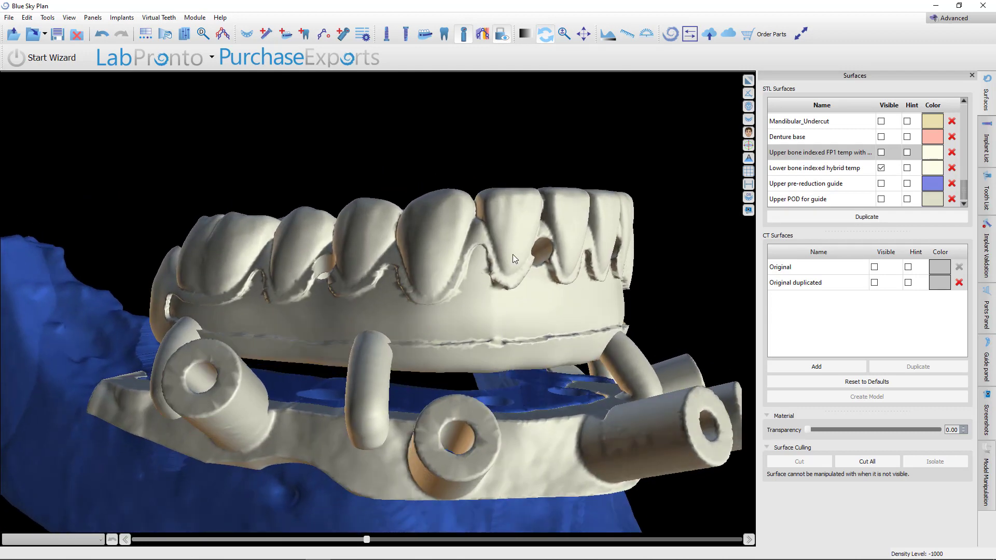
left_click_drag(512, 254, 389, 302)
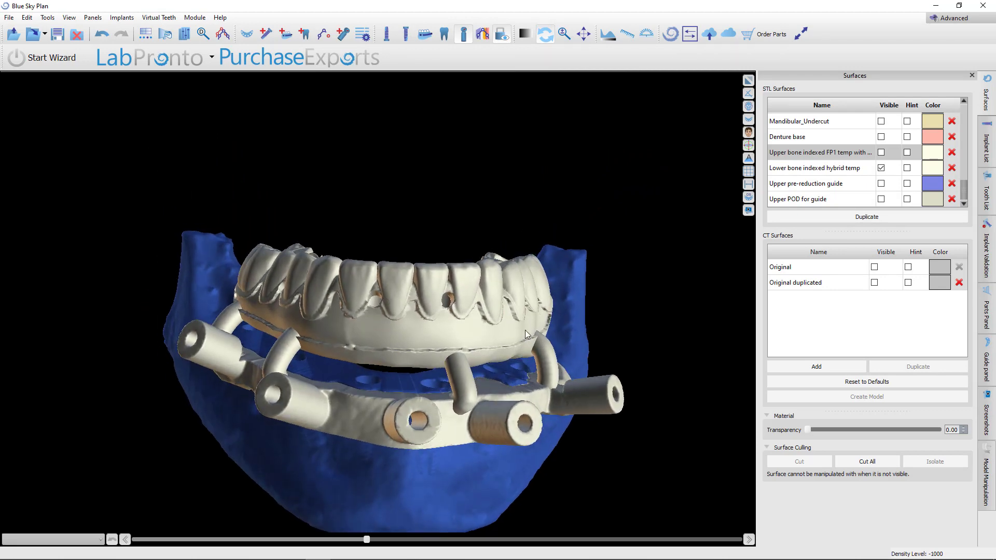
left_click_drag(345, 344, 510, 326)
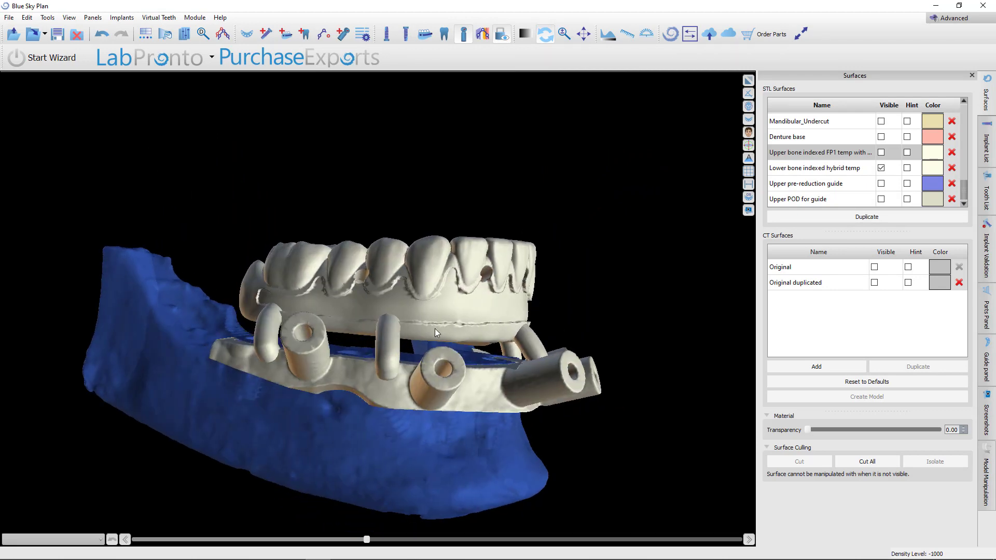
left_click_drag(434, 331, 496, 354)
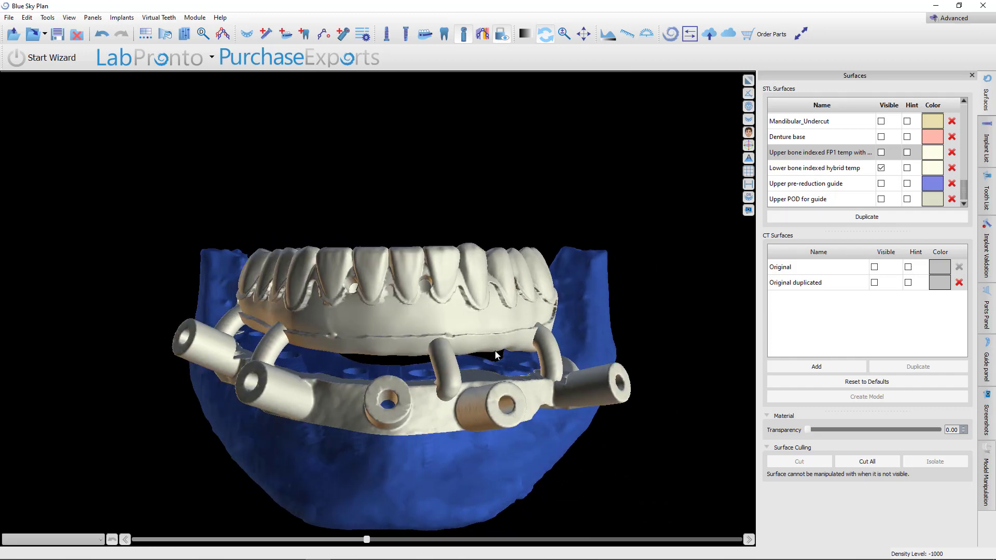
Display the Upper bone indexed FP1 temp together with the lower hybrid temp over the guides
scroll(516, 332, "down", 3)
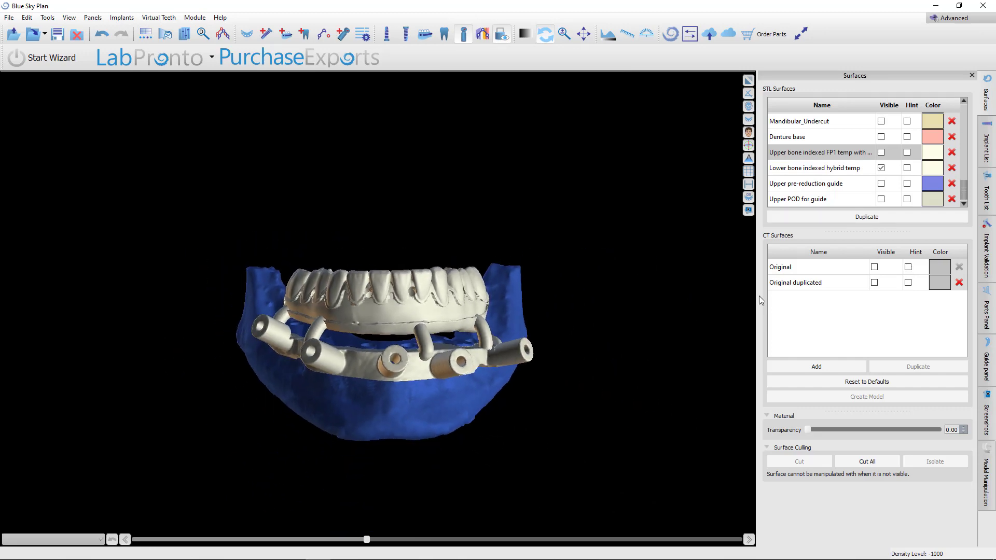
left_click(881, 152)
left_click_drag(611, 334, 462, 369)
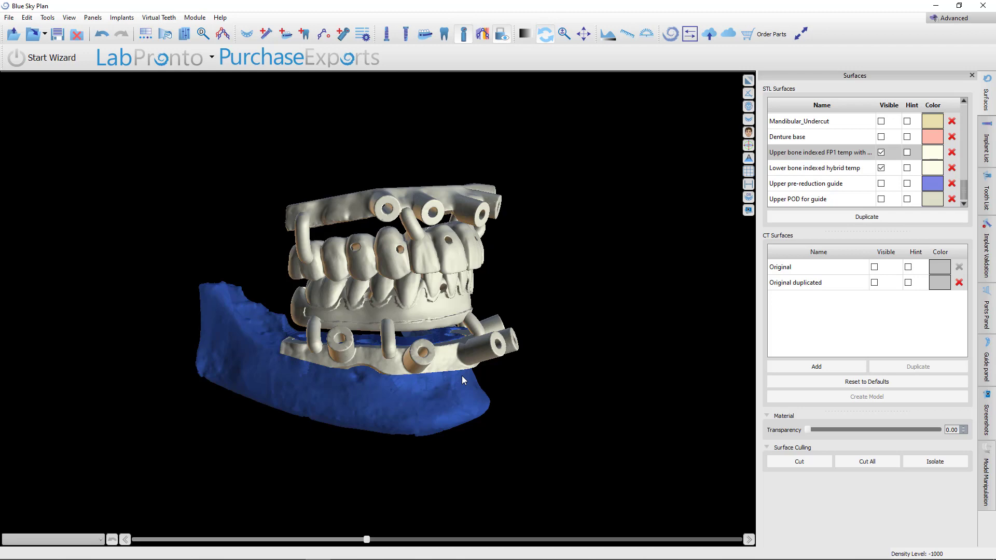
left_click_drag(519, 451, 617, 378)
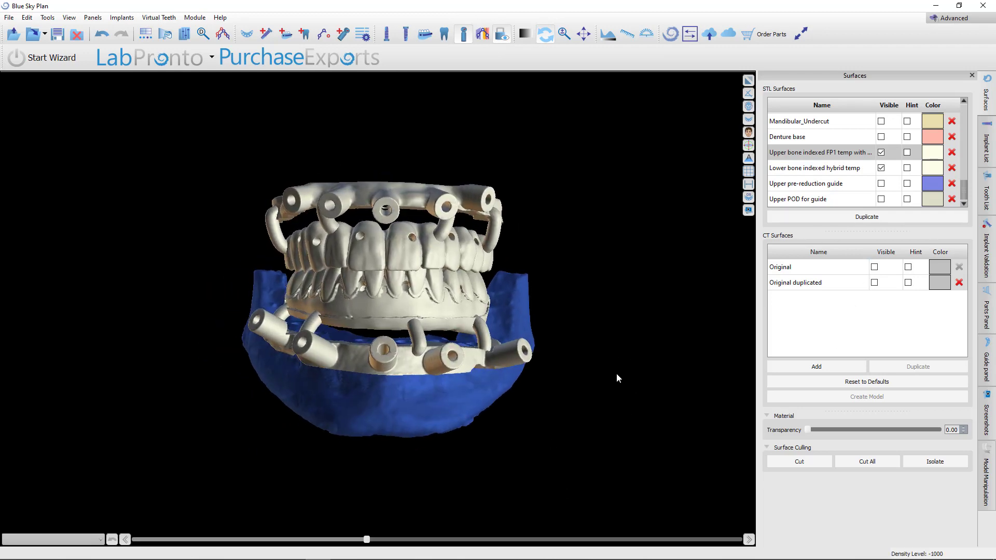
Inspect how the upper and lower bone indexed temporaries and guides meet from front and oblique views
scroll(616, 372, "up", 6)
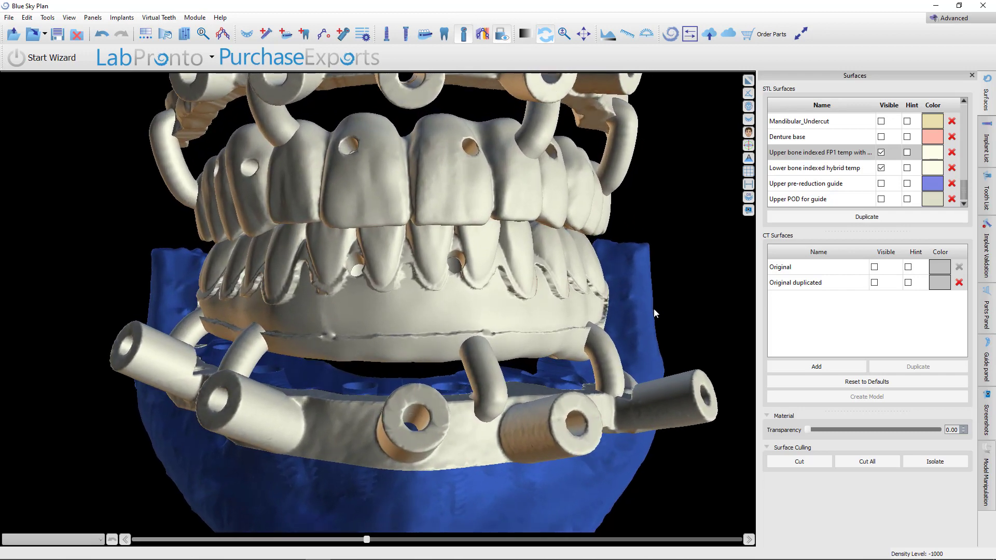
scroll(653, 309, "down", 5)
left_click_drag(581, 402, 334, 490)
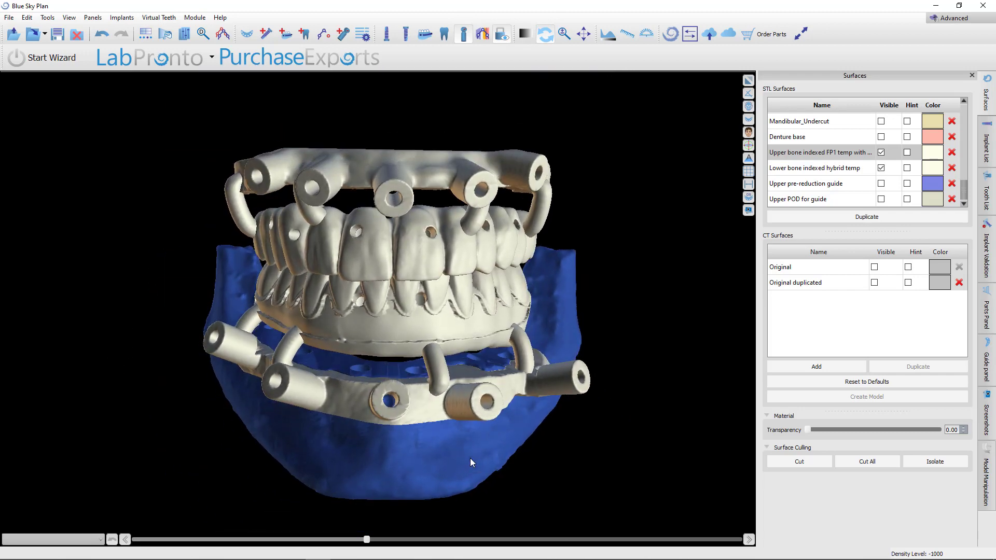
left_click_drag(469, 458, 445, 459)
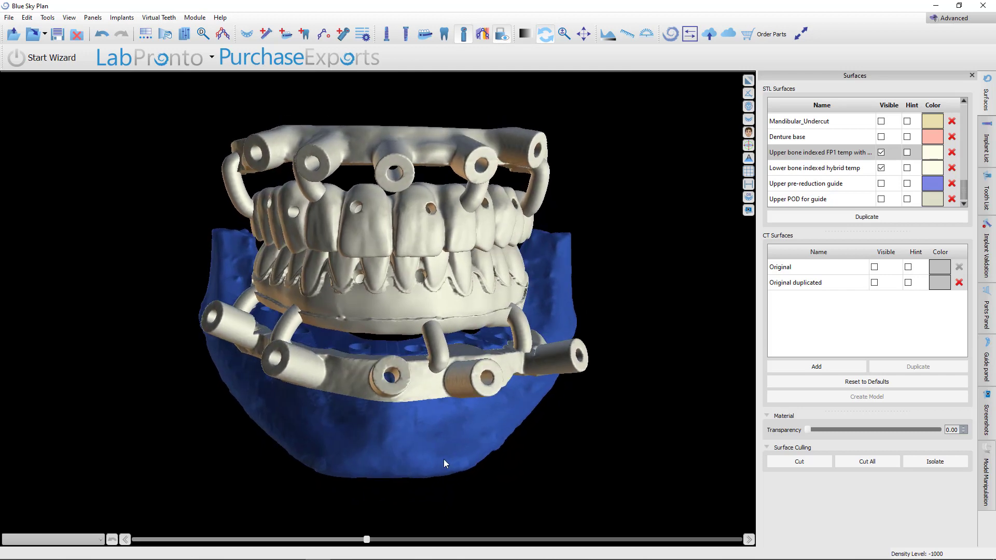
left_click_drag(385, 413, 445, 386)
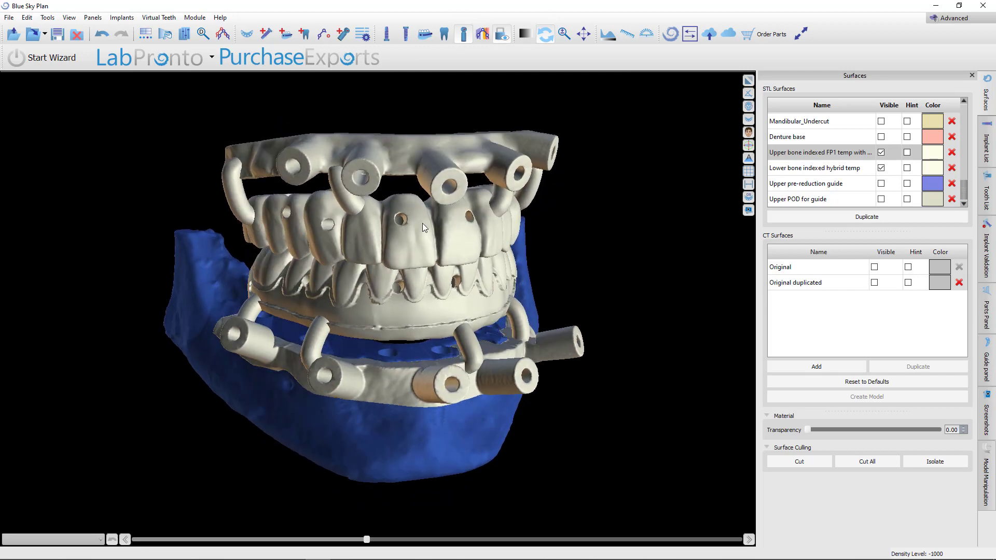
left_click_drag(422, 224, 411, 285)
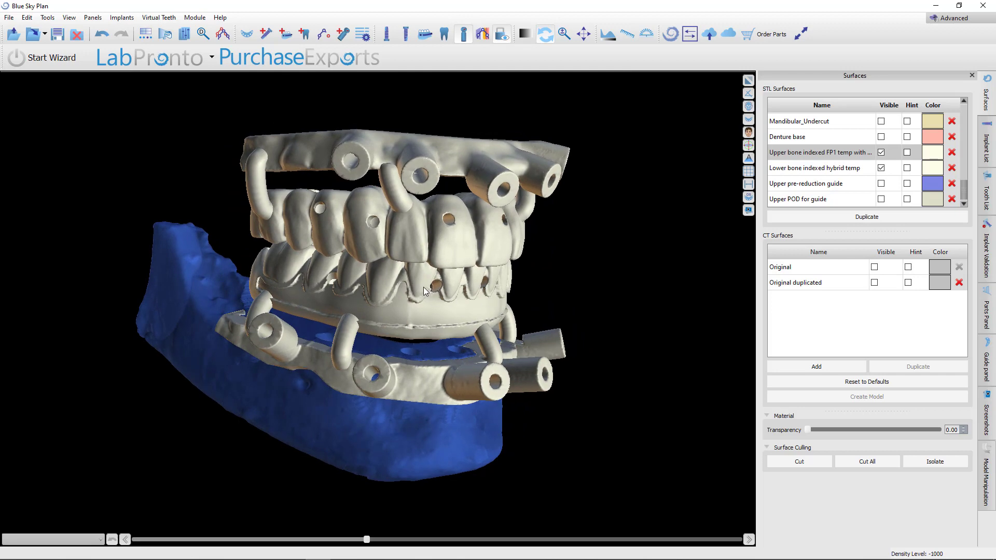
left_click_drag(547, 216, 288, 333)
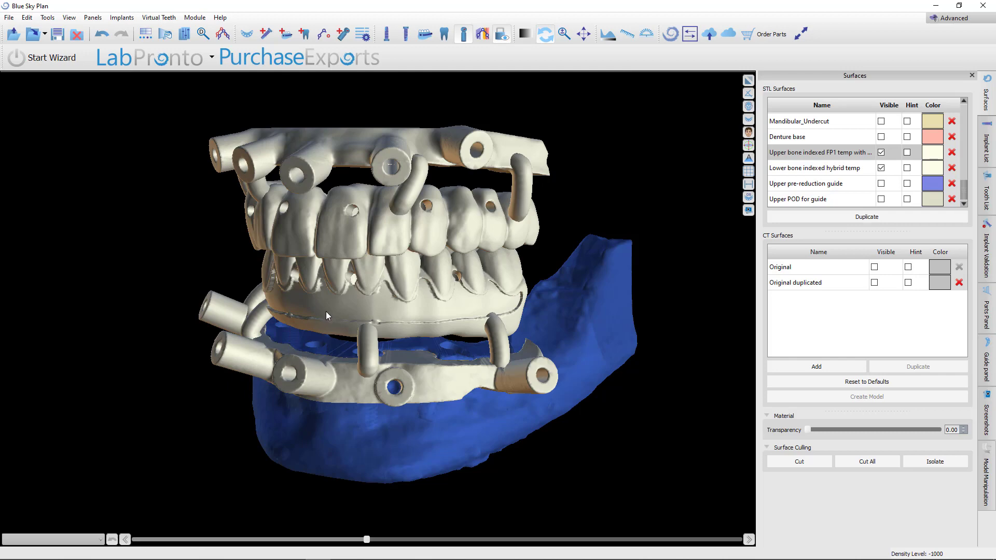
left_click_drag(326, 311, 484, 235)
left_click_drag(419, 214, 345, 324)
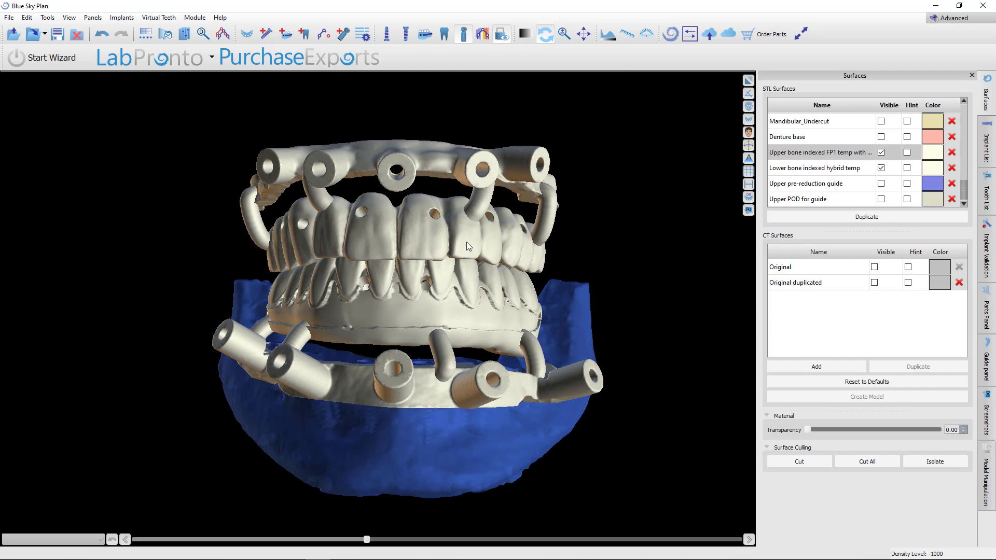
left_click_drag(434, 284, 424, 257)
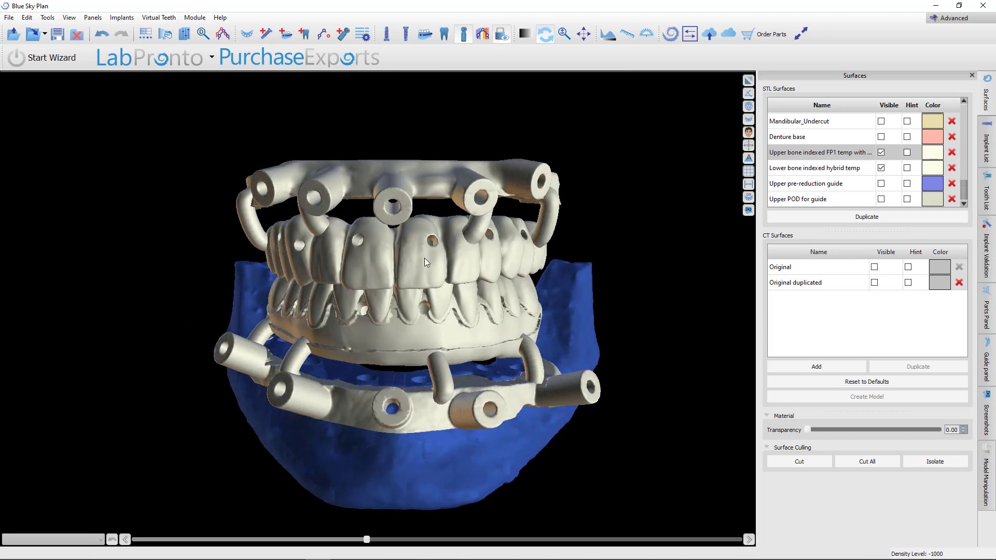
Switch to the web browser and scroll to the top of the Guided Surgery Level II course page
mouse_move(266, 549)
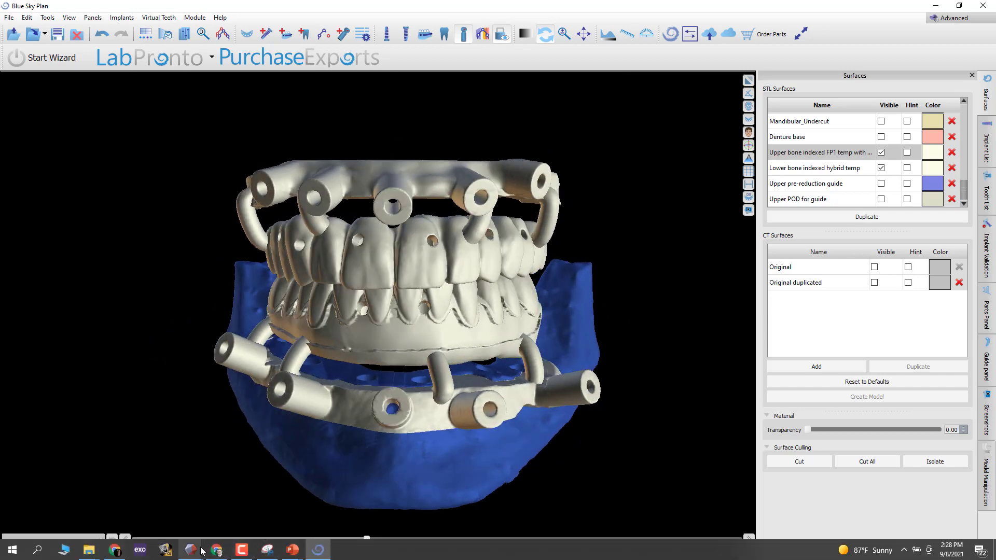
left_click(115, 549)
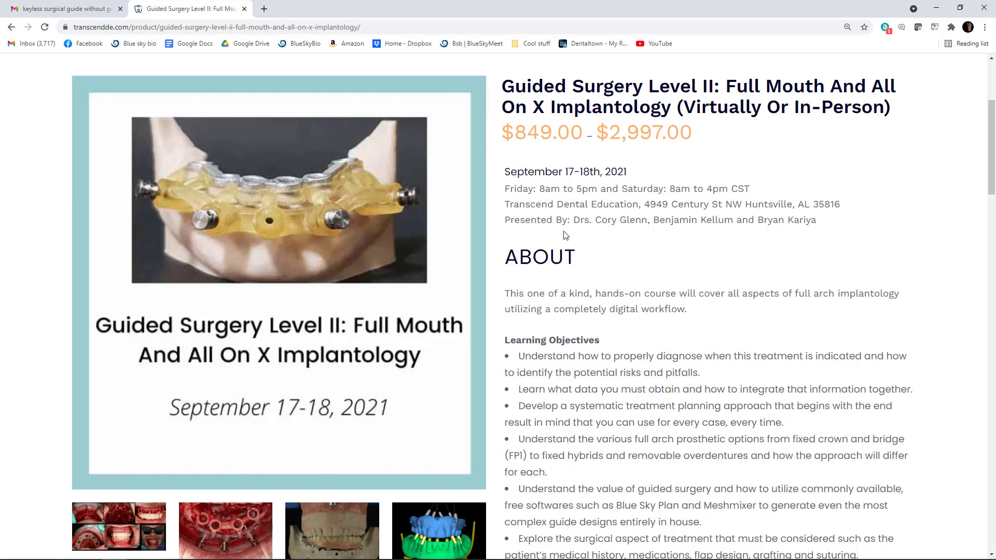
scroll(585, 265, "up", 4)
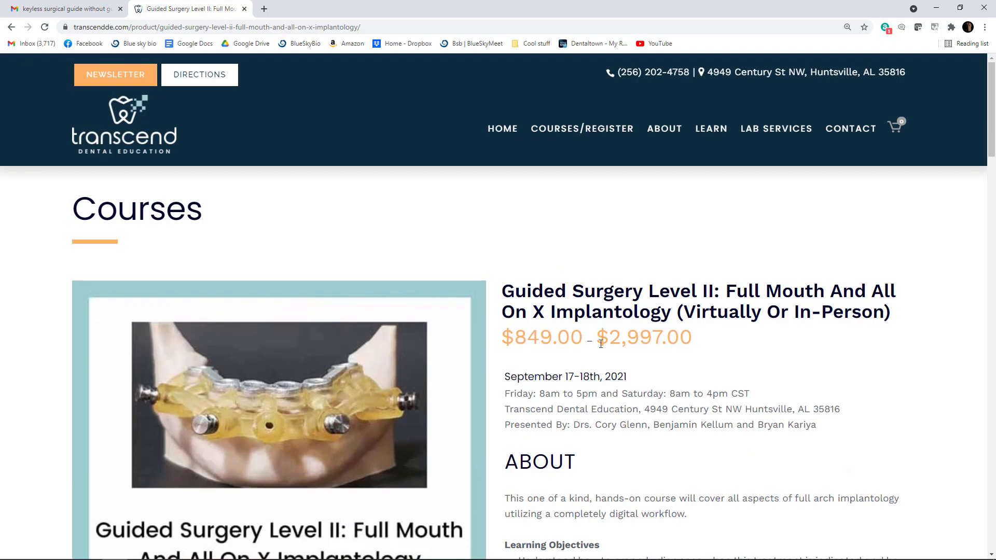